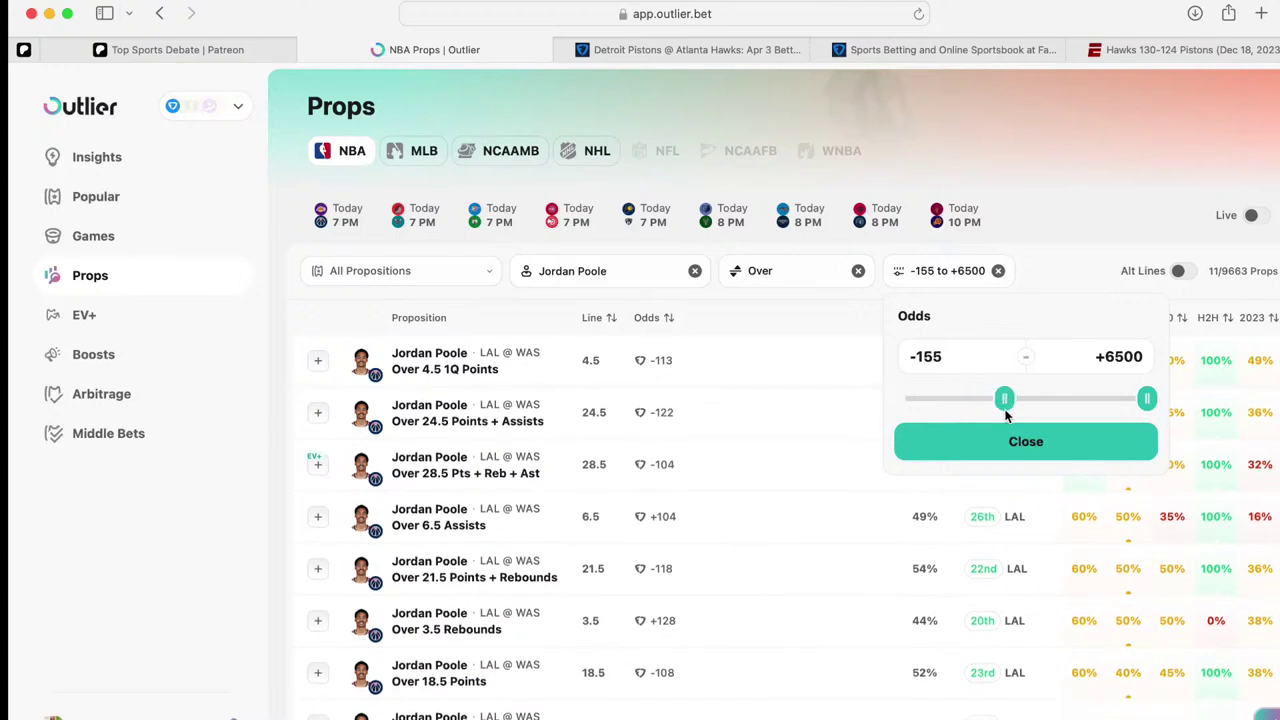
Close the odds filter and limit the Jordan Poole Over props to the Points proposition
left_click(1054, 224)
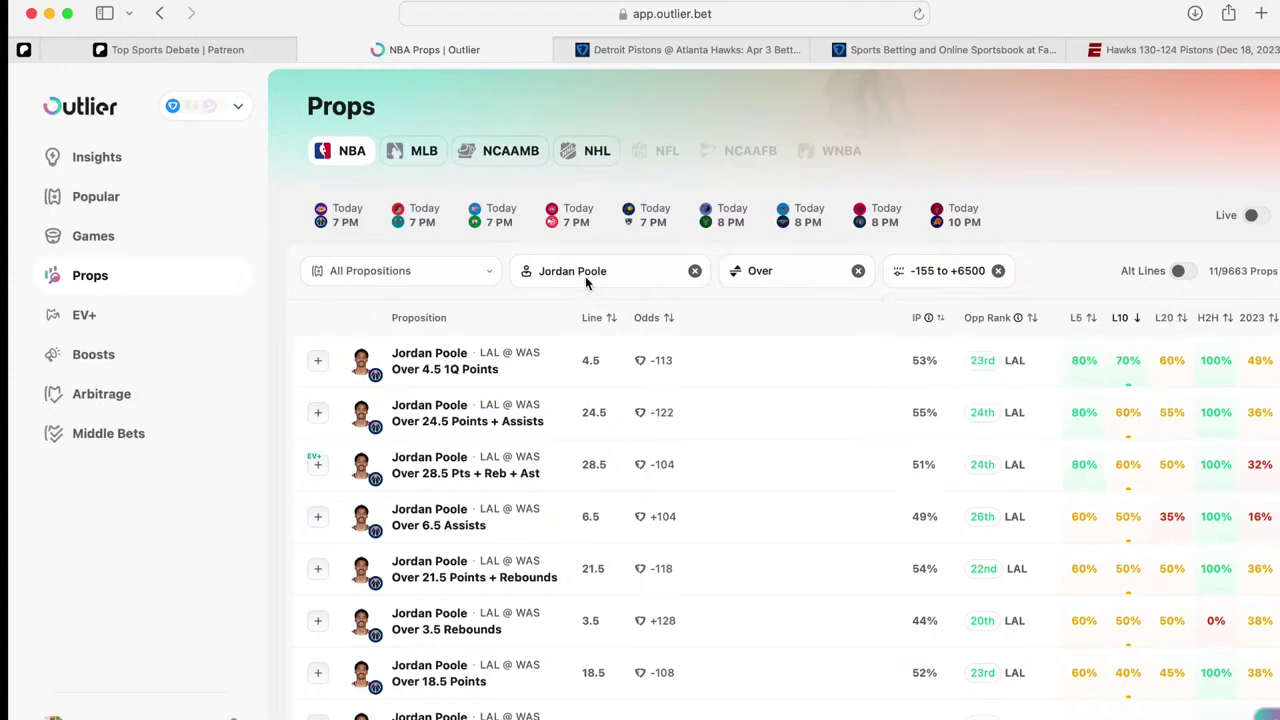
left_click(419, 270)
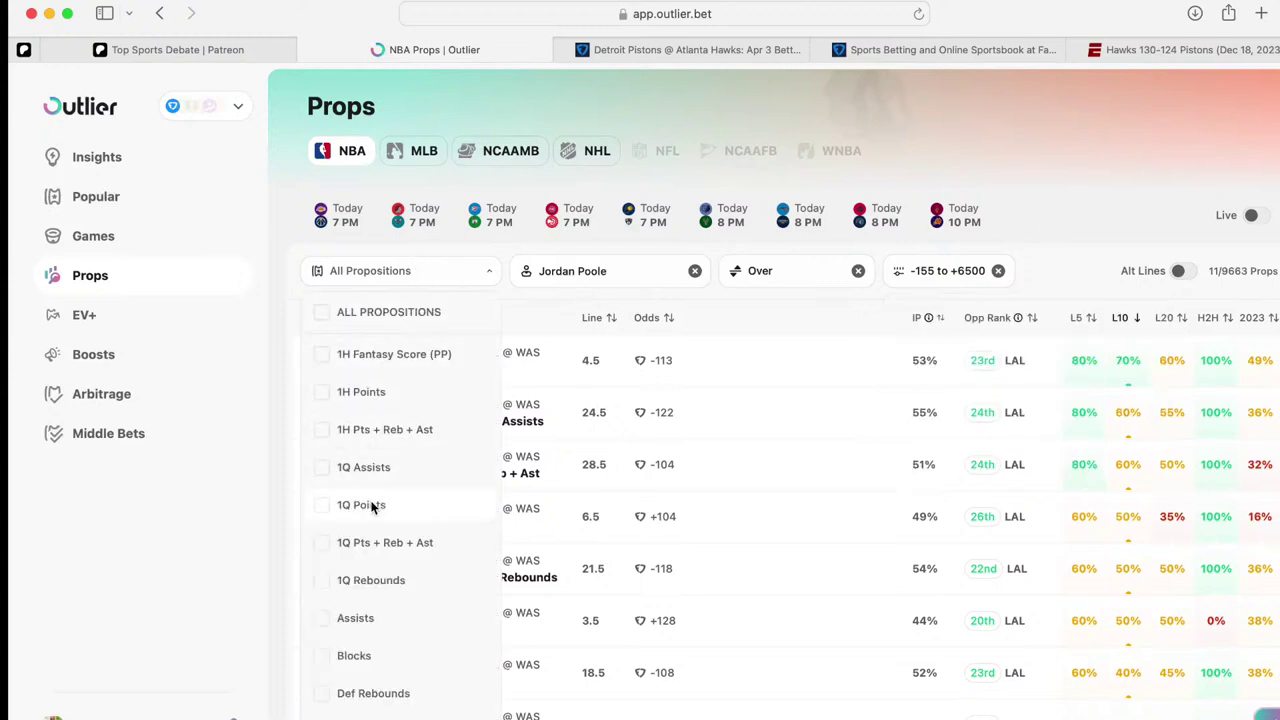
scroll(370, 530, "down", 10)
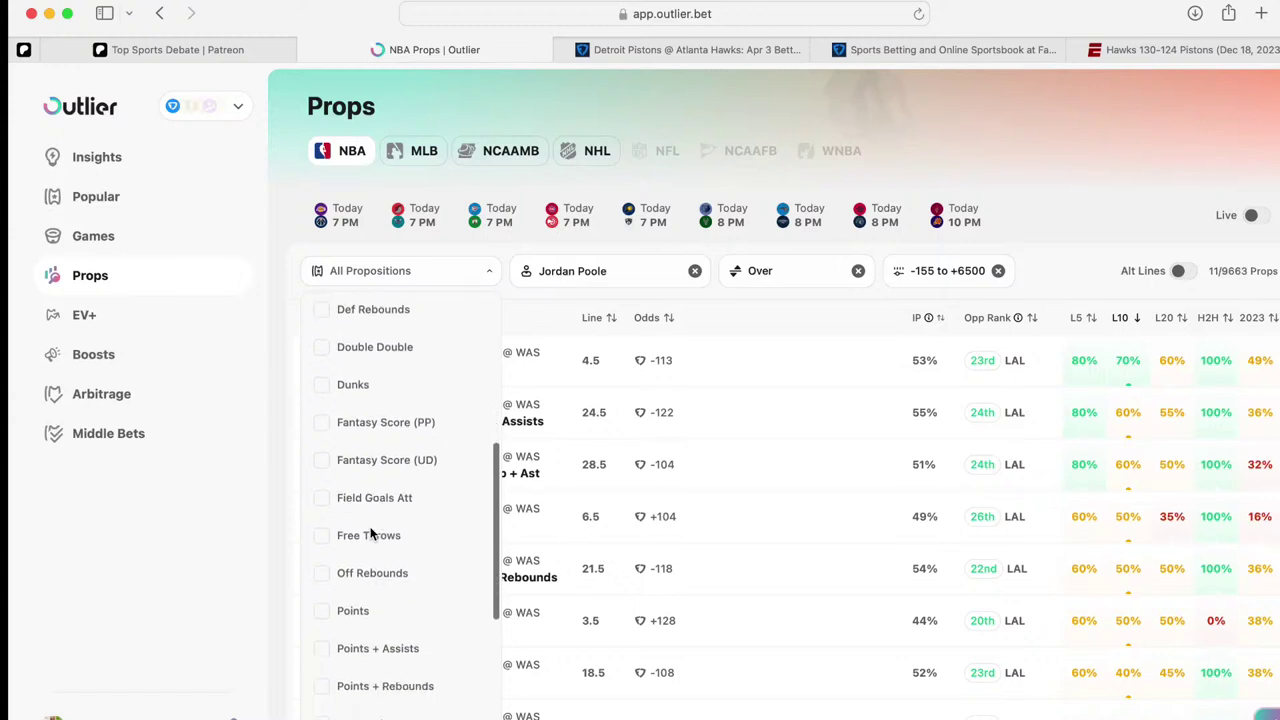
left_click(368, 443)
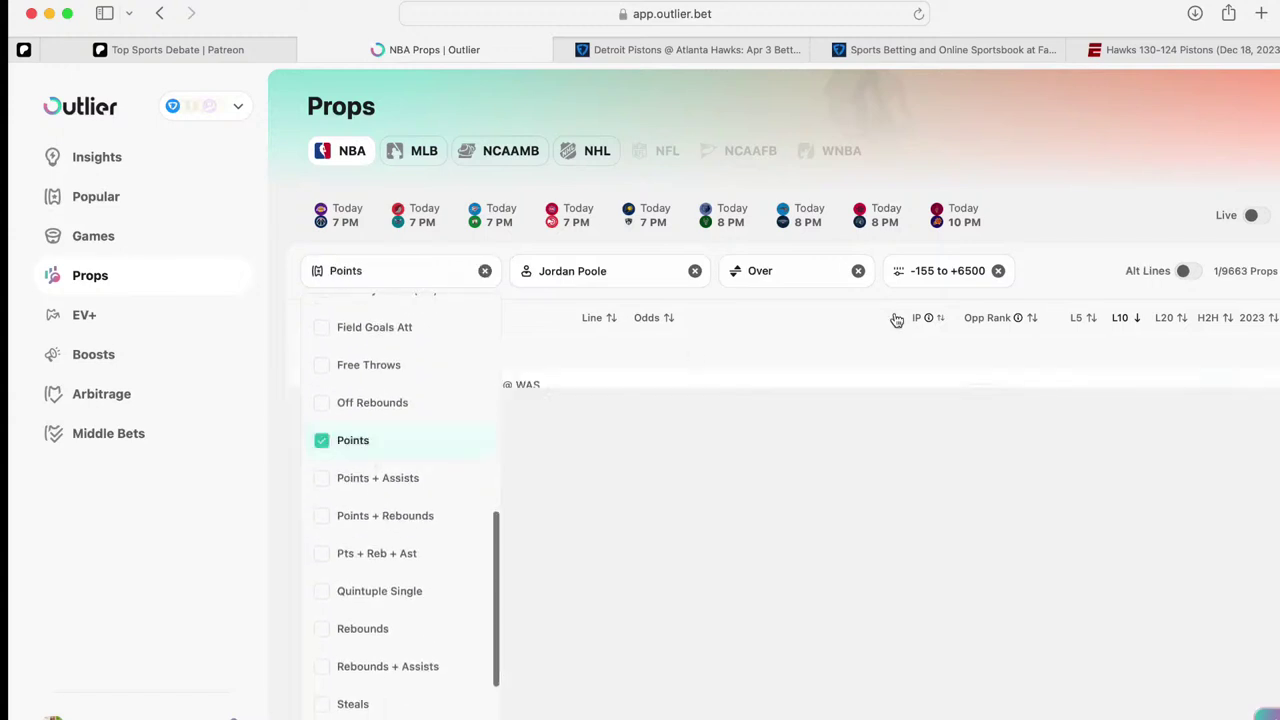
left_click(1073, 203)
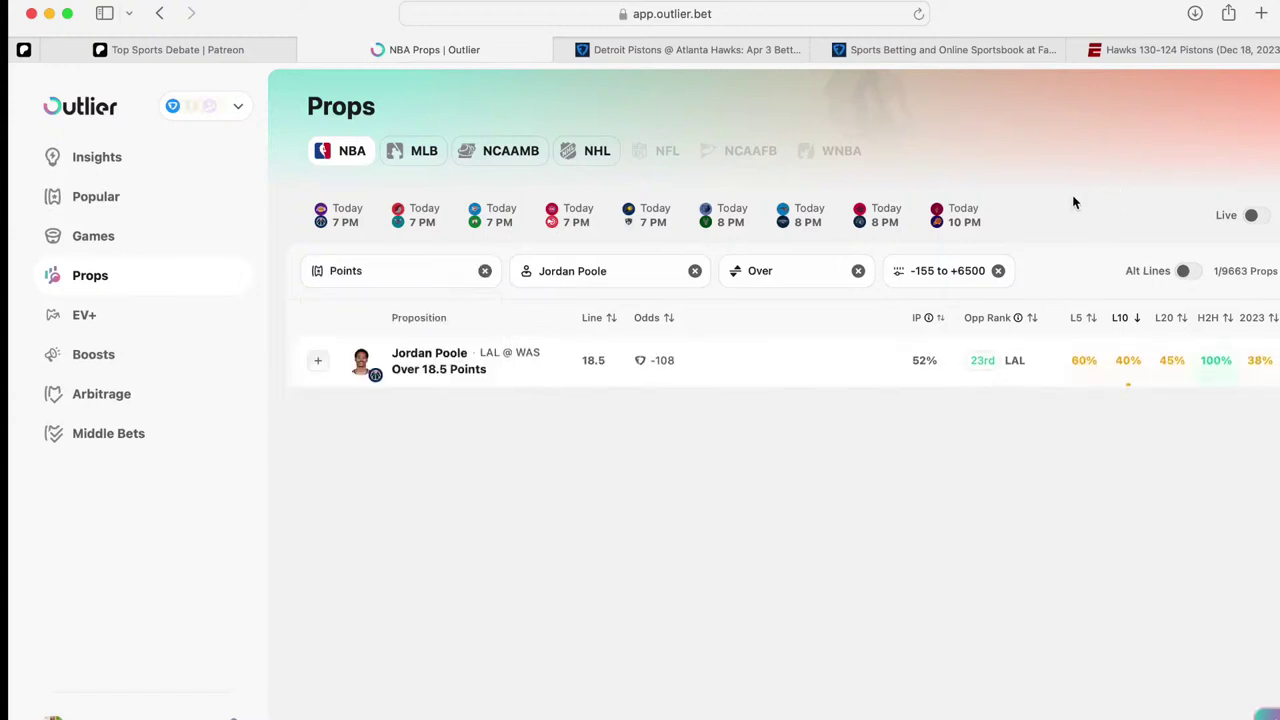
Clear the player filter and look through the Over points props for all players
left_click(694, 271)
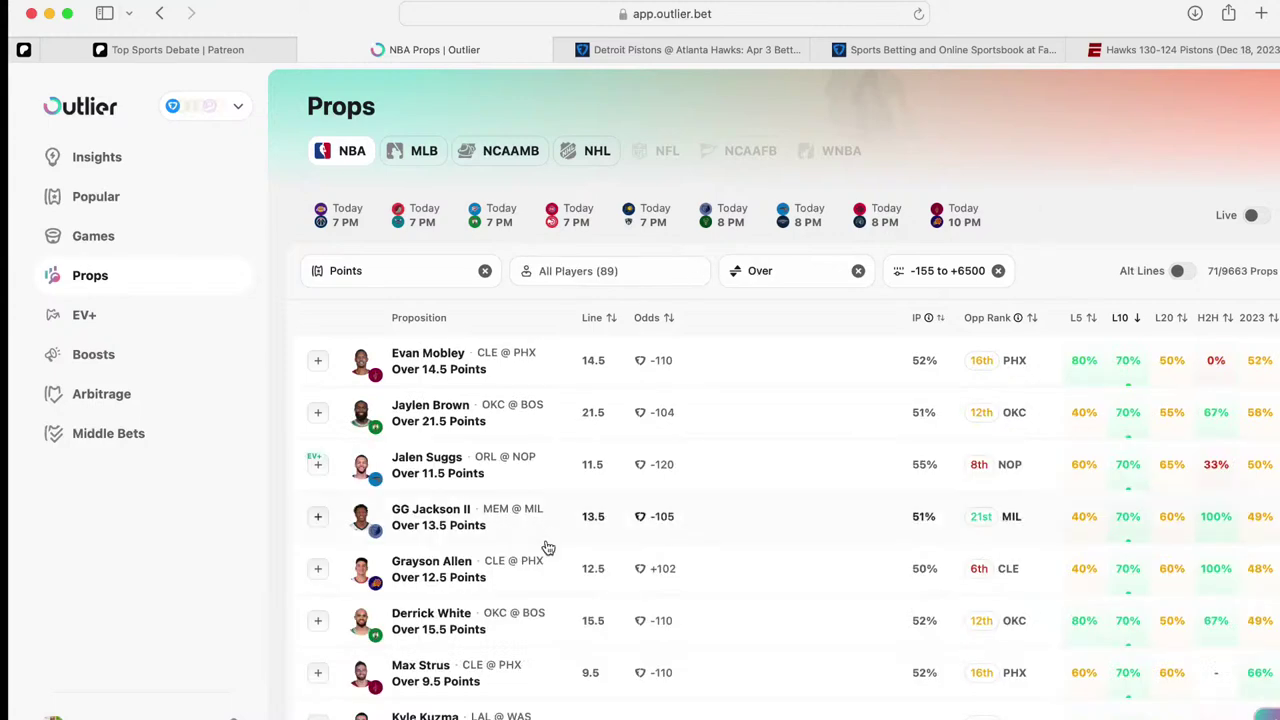
scroll(548, 552, "down", 4)
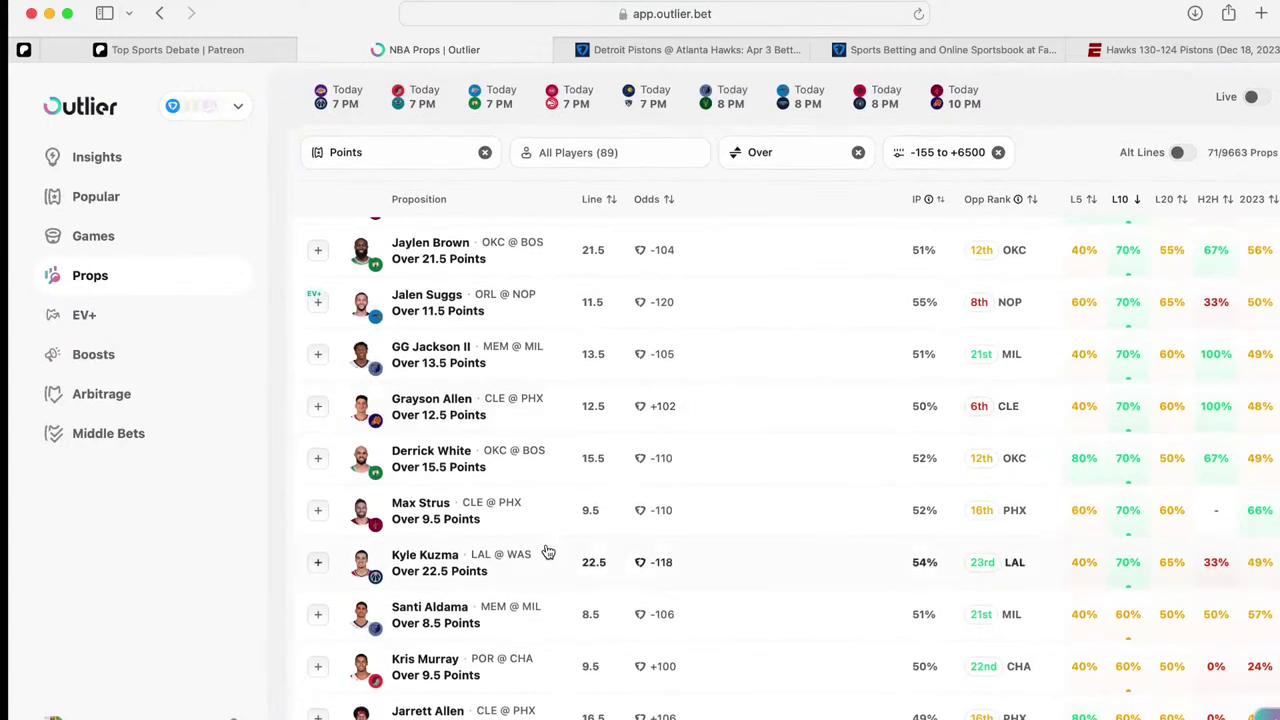
scroll(548, 552, "down", 10)
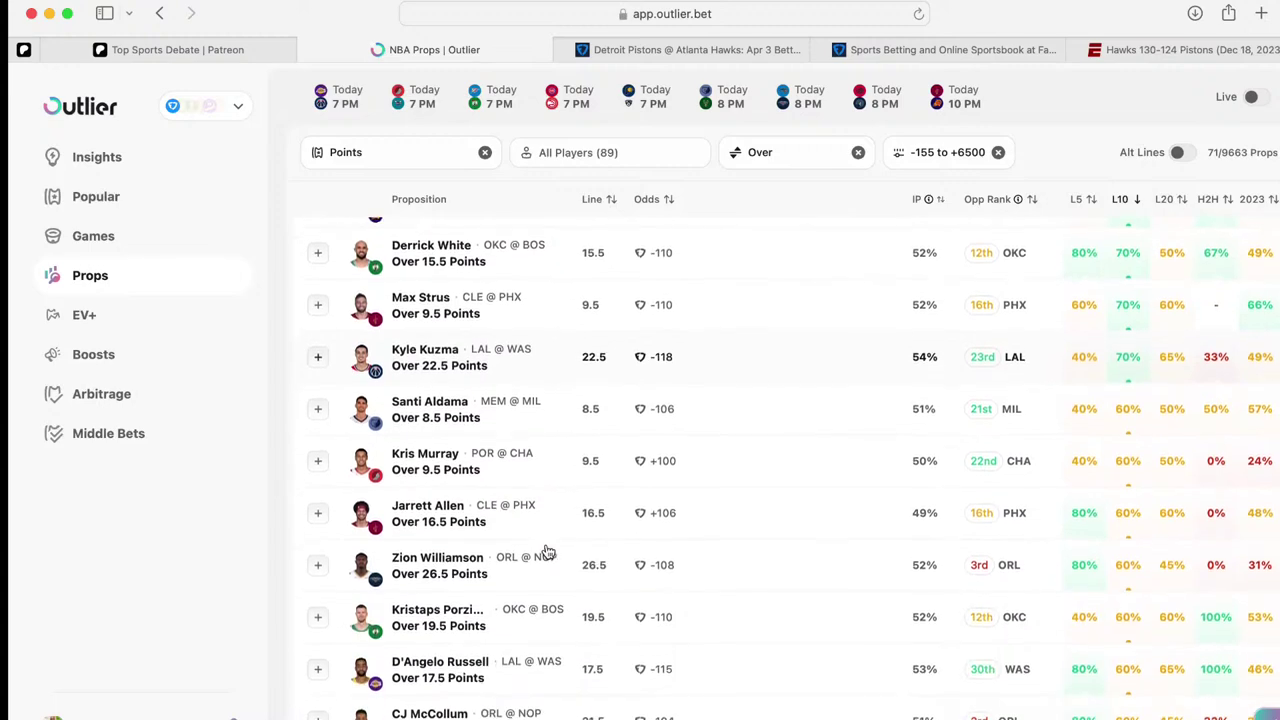
scroll(548, 552, "down", 1)
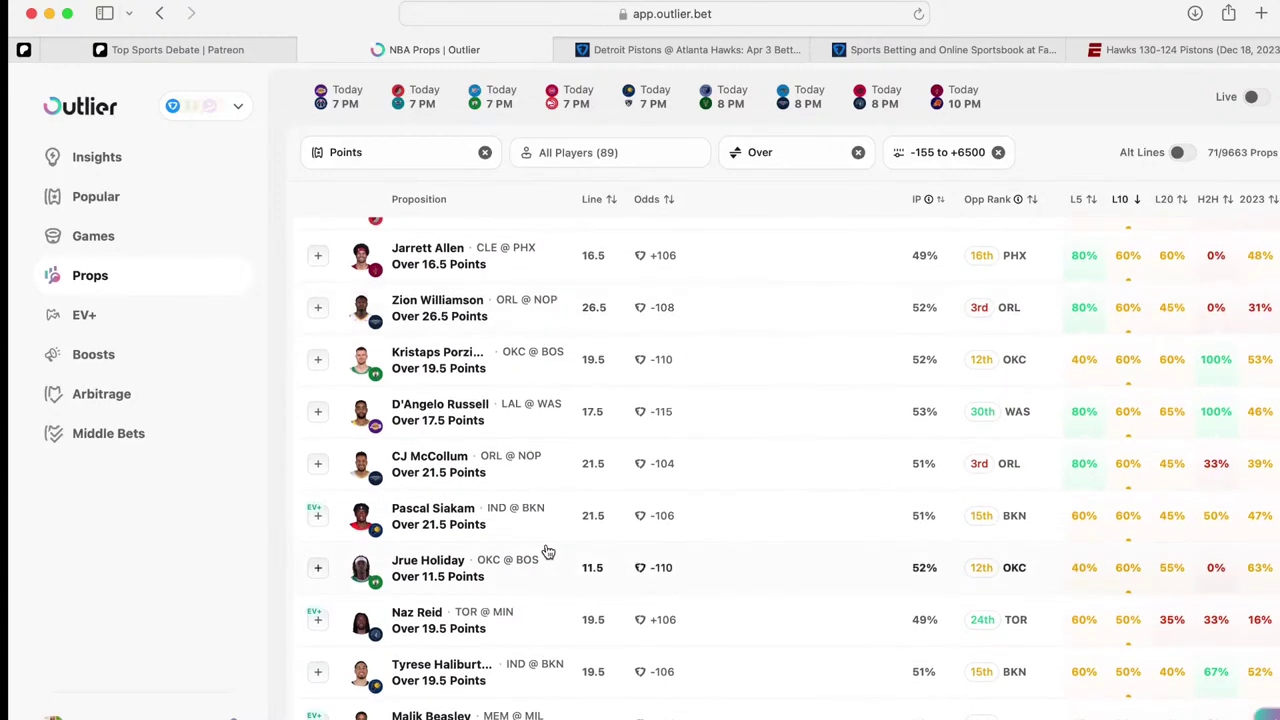
scroll(548, 552, "up", 15)
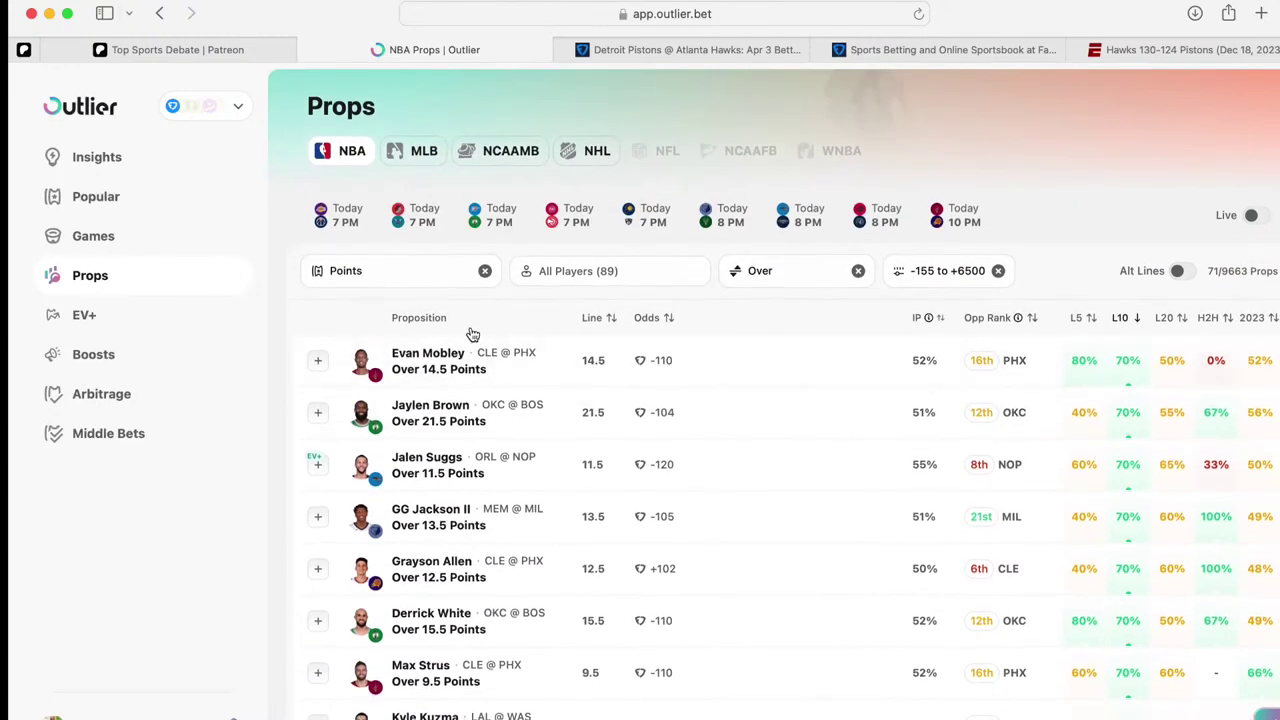
Search the player filter for "clin" and limit the points props to Clint Capela
left_click(645, 271)
type("clin")
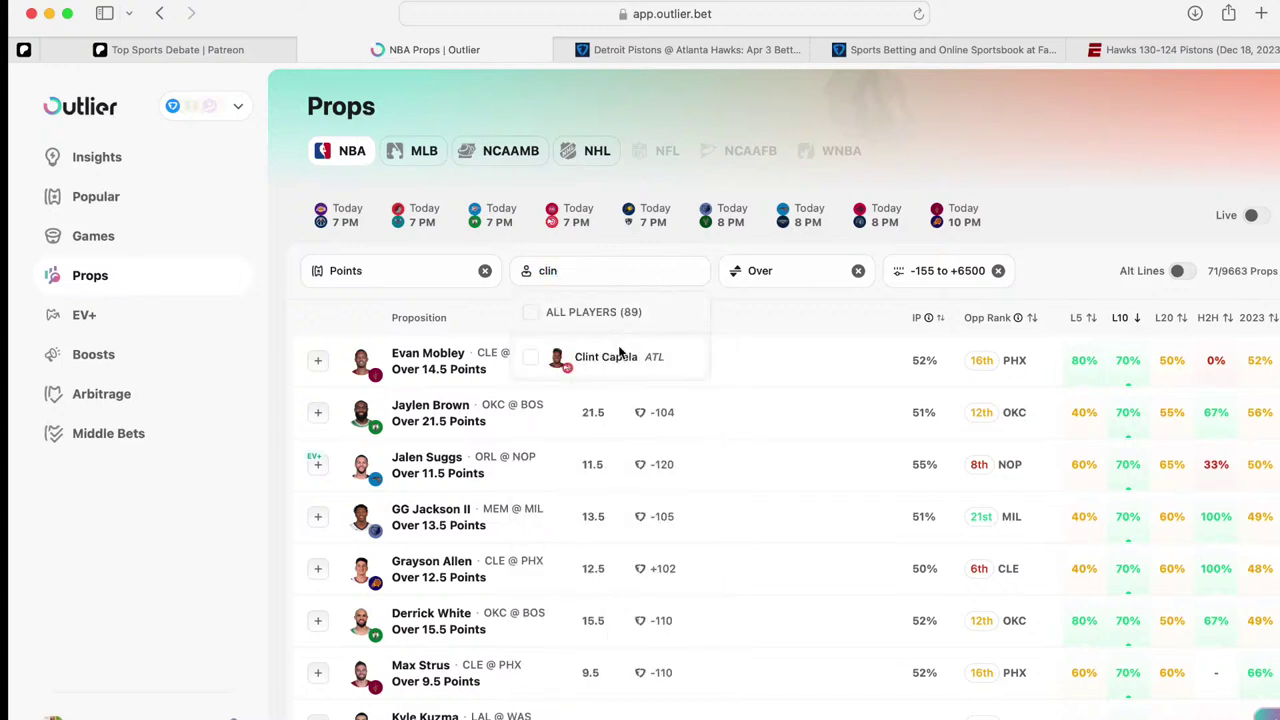
left_click(620, 352)
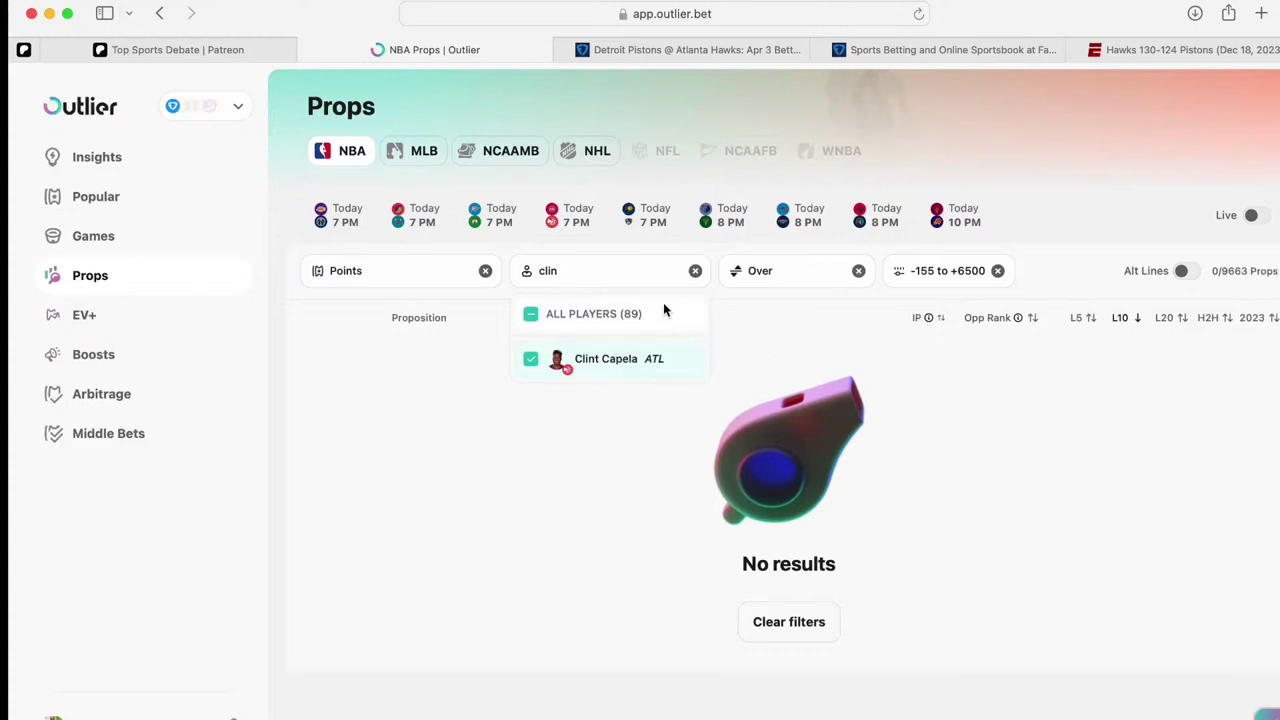
Widen the odds range to -191 to +6500 and briefly check Clint Capela's alternate lines
left_click(925, 276)
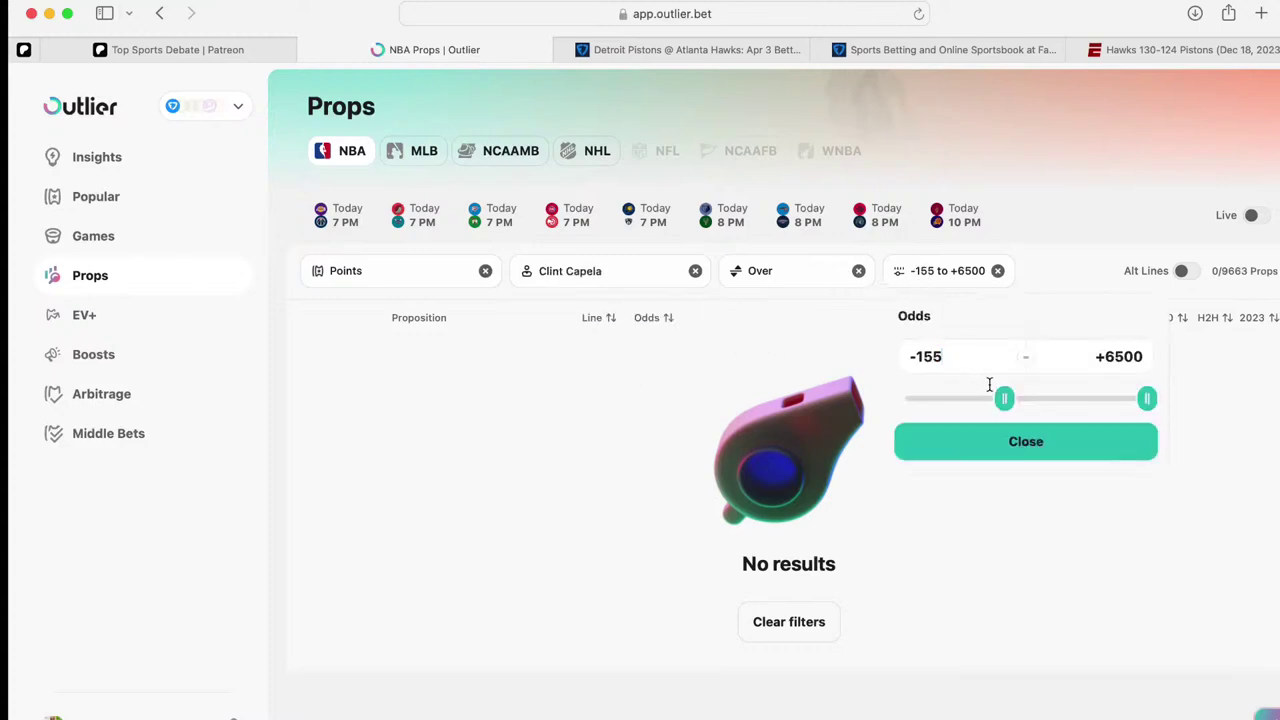
left_click_drag(1003, 400, 988, 402)
left_click(1090, 456)
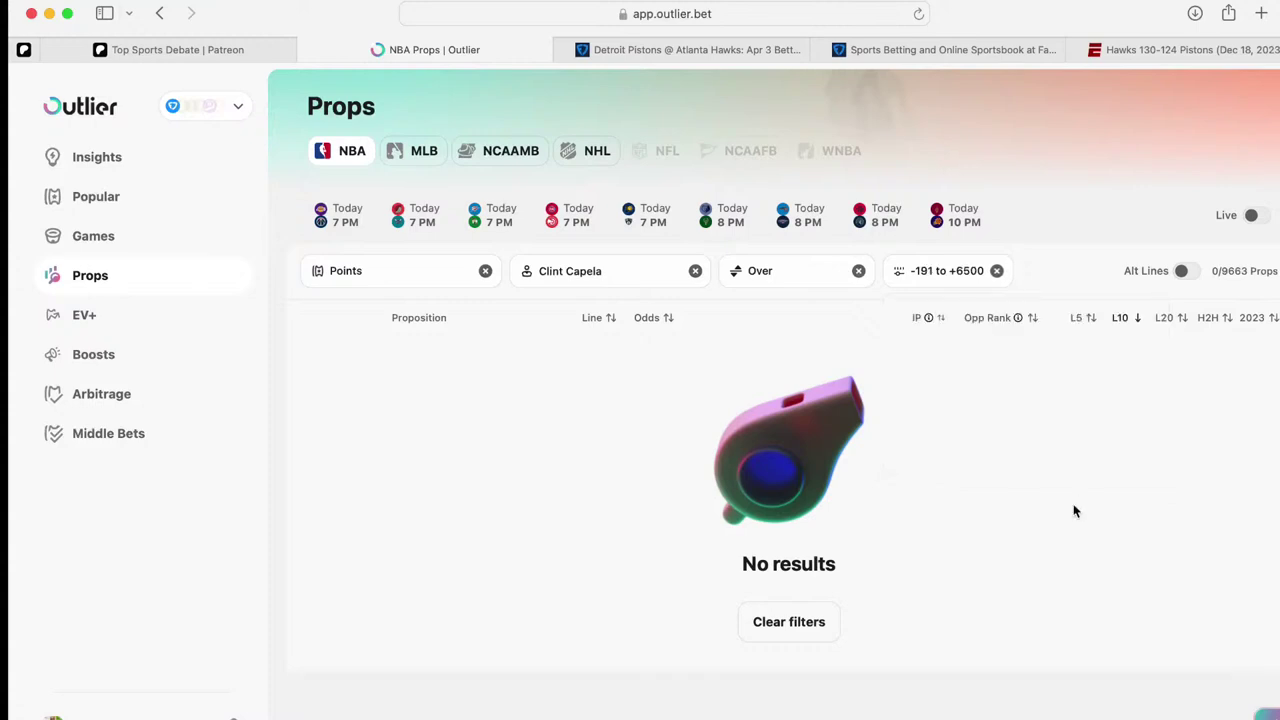
left_click(1183, 271)
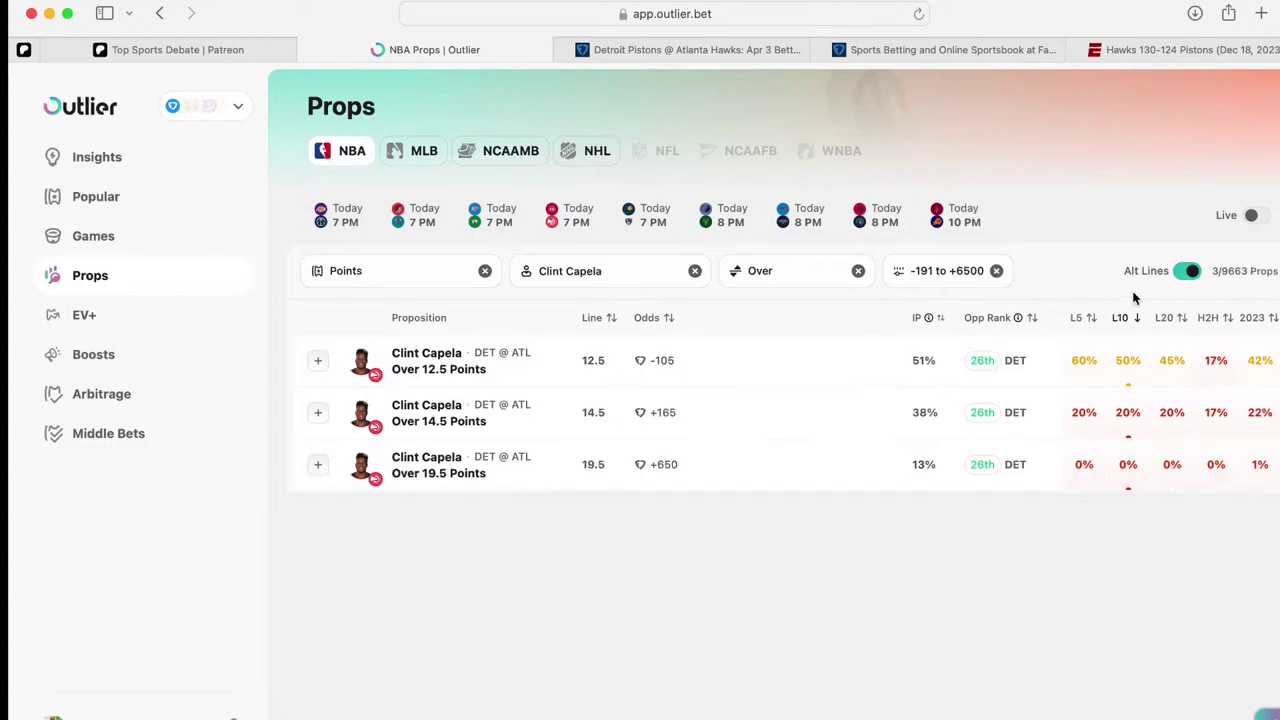
left_click(1180, 273)
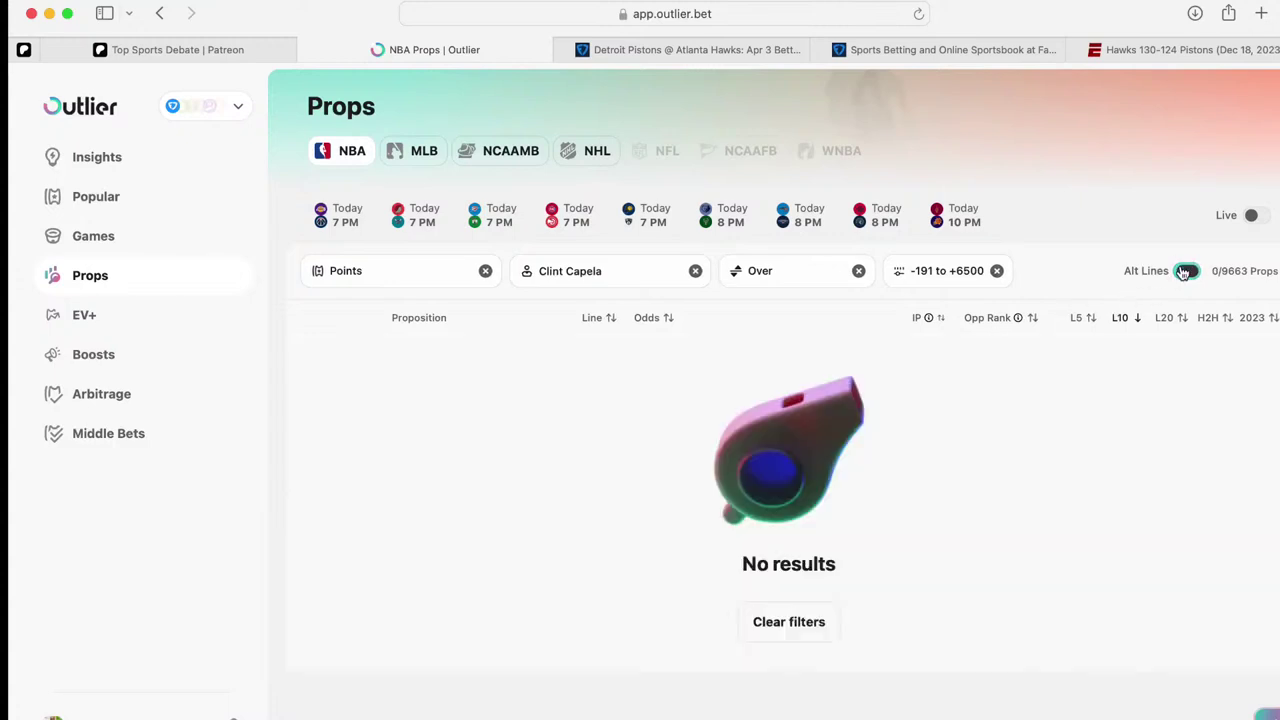
Enable DraftKings and Caesars as additional sportsbooks alongside FanDuel
left_click(230, 118)
left_click(287, 180)
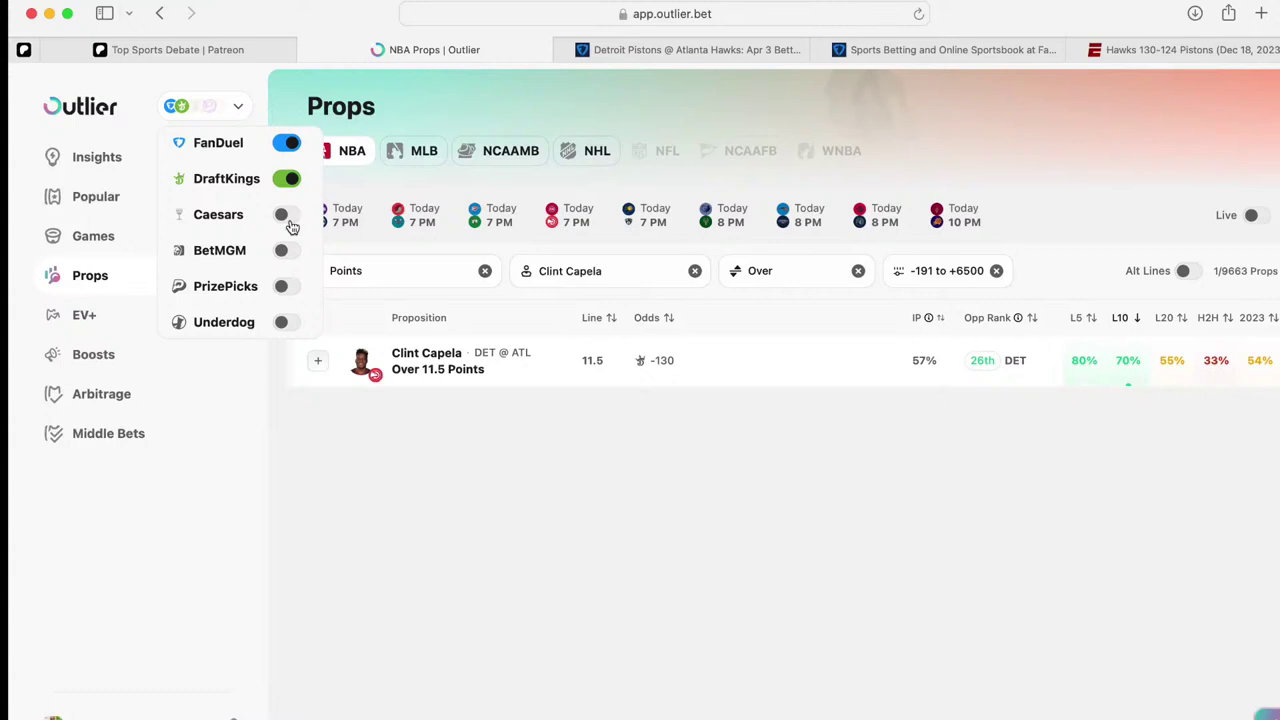
left_click(287, 216)
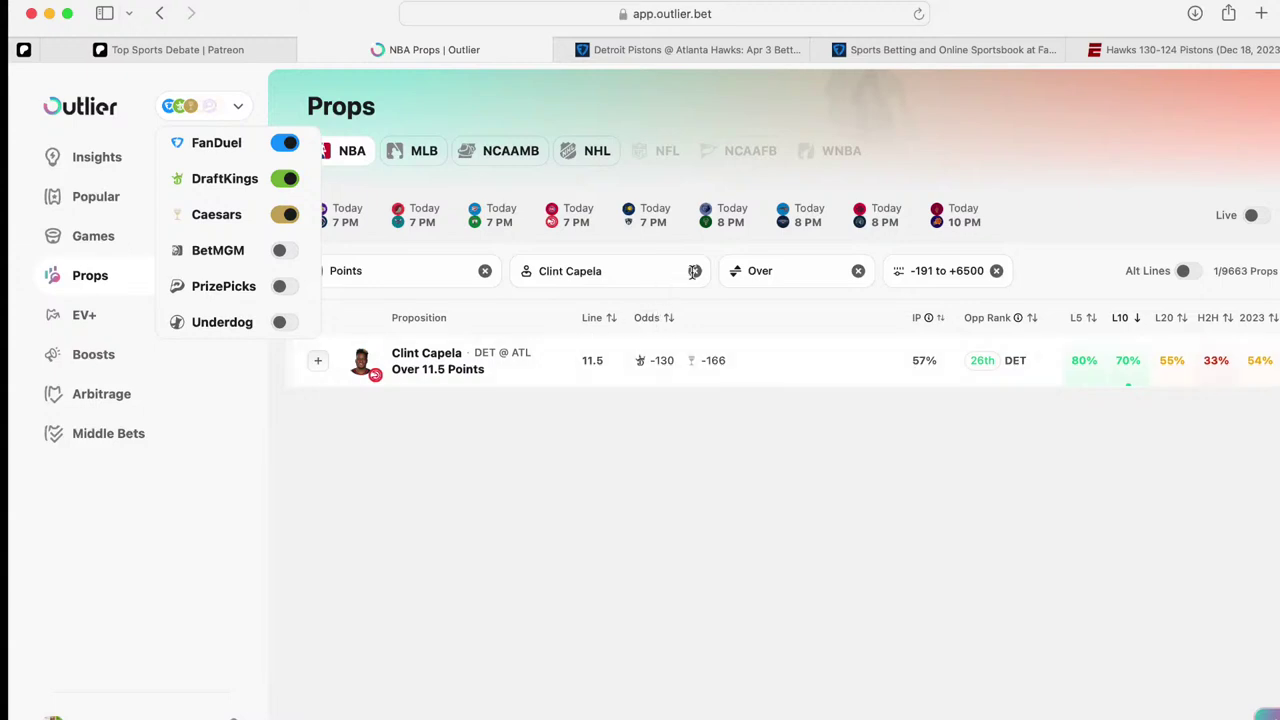
Replace Clint Capela with LeBron James in the player filter
left_click(694, 271)
left_click(694, 271)
left_click(640, 270)
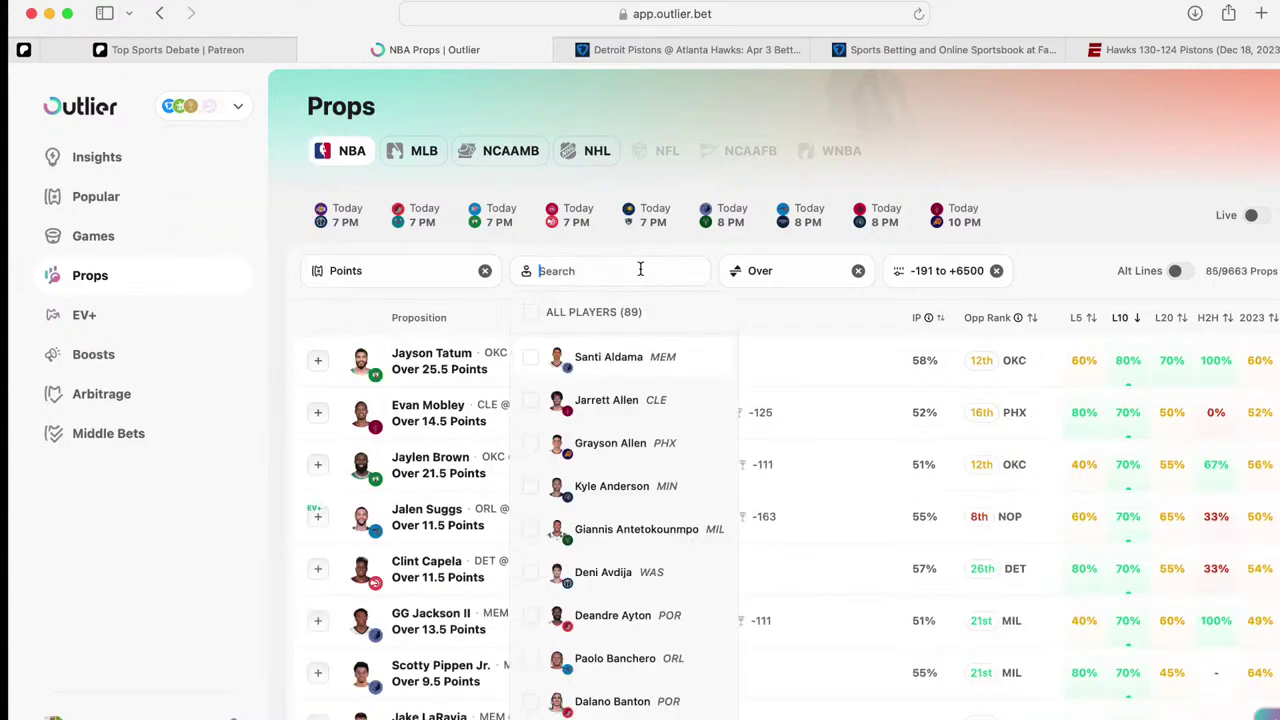
type("lebron")
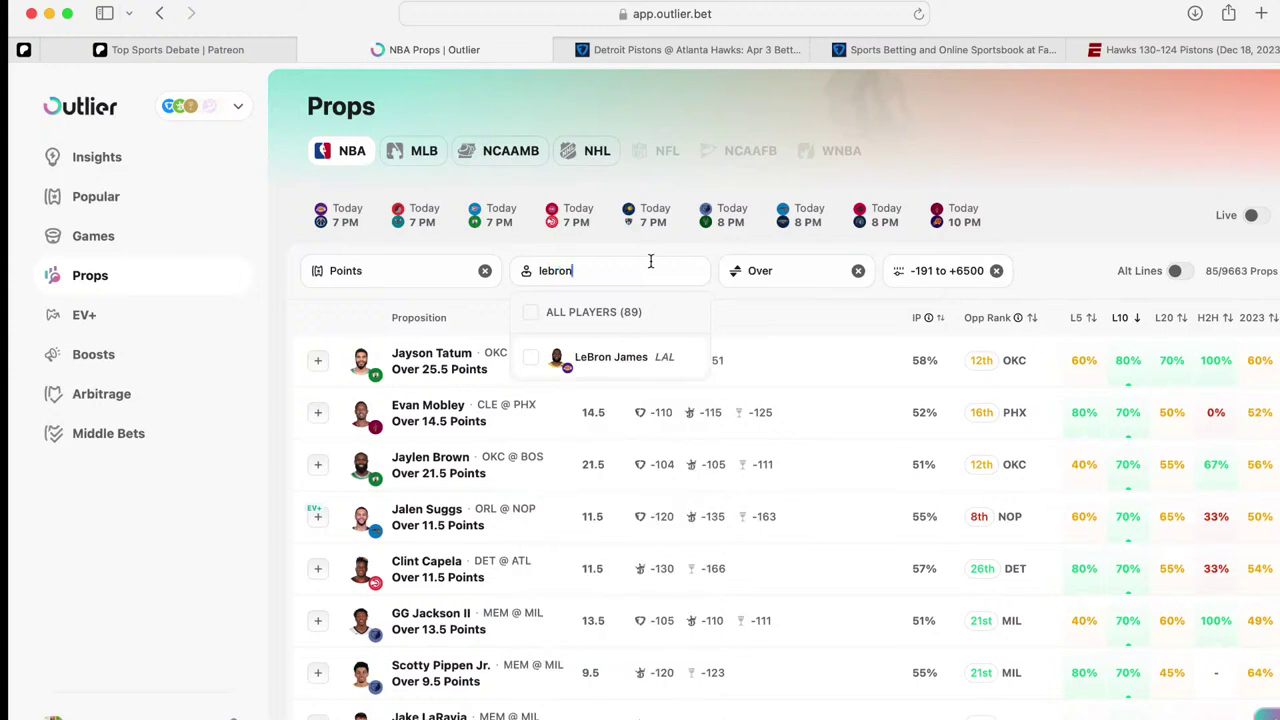
left_click(626, 356)
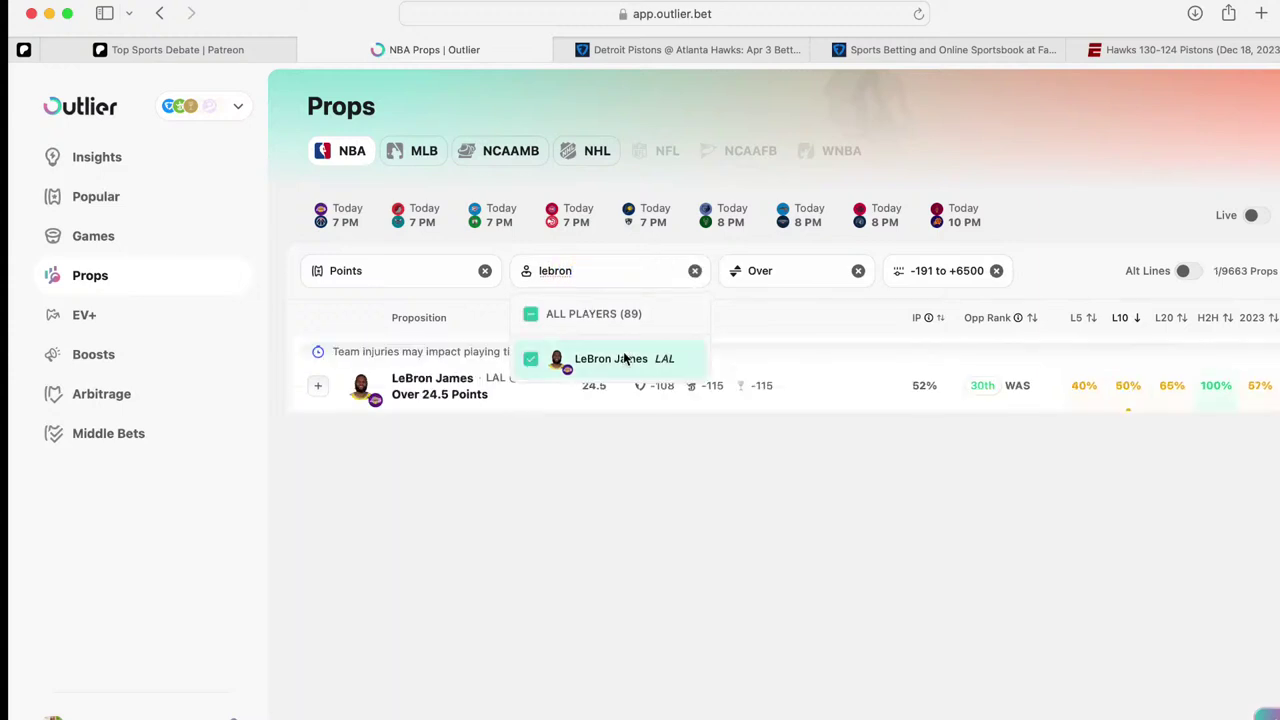
Open LeBron James' Over 24.5 Points prop and examine his head-to-head results and the team injury note
left_click(460, 386)
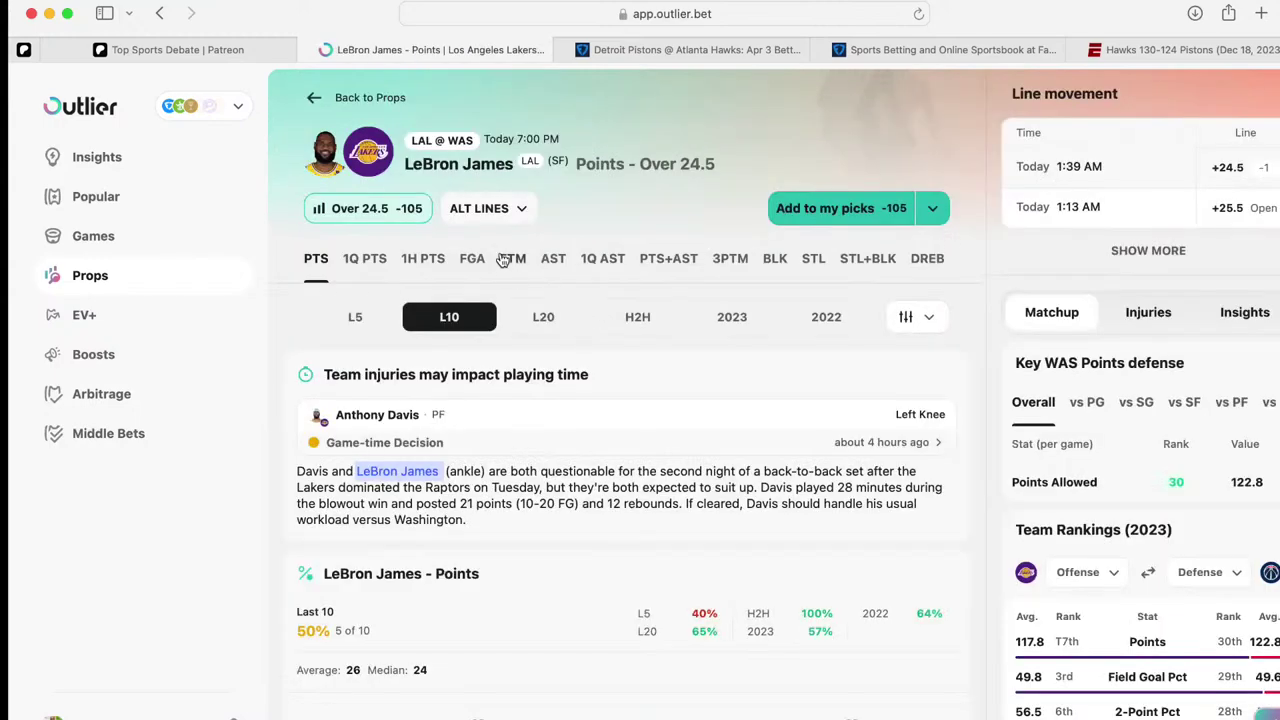
left_click(640, 318)
scroll(640, 318, "down", 5)
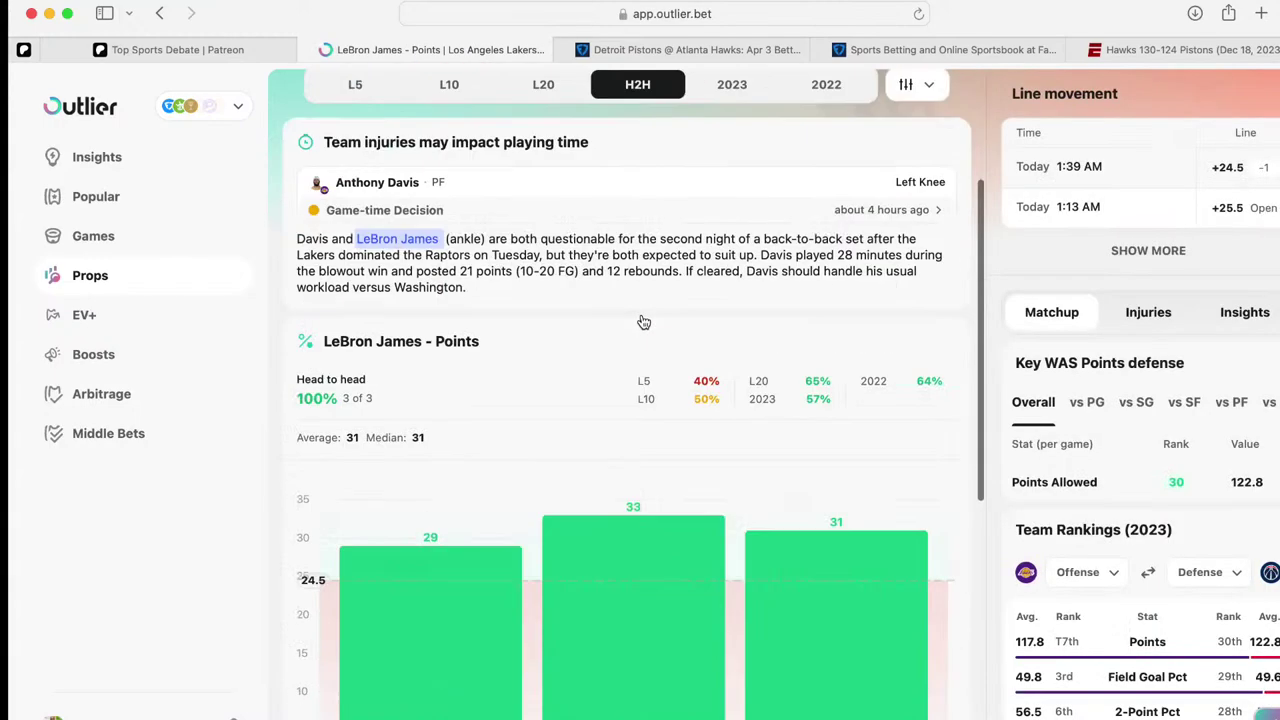
mouse_move(502, 440)
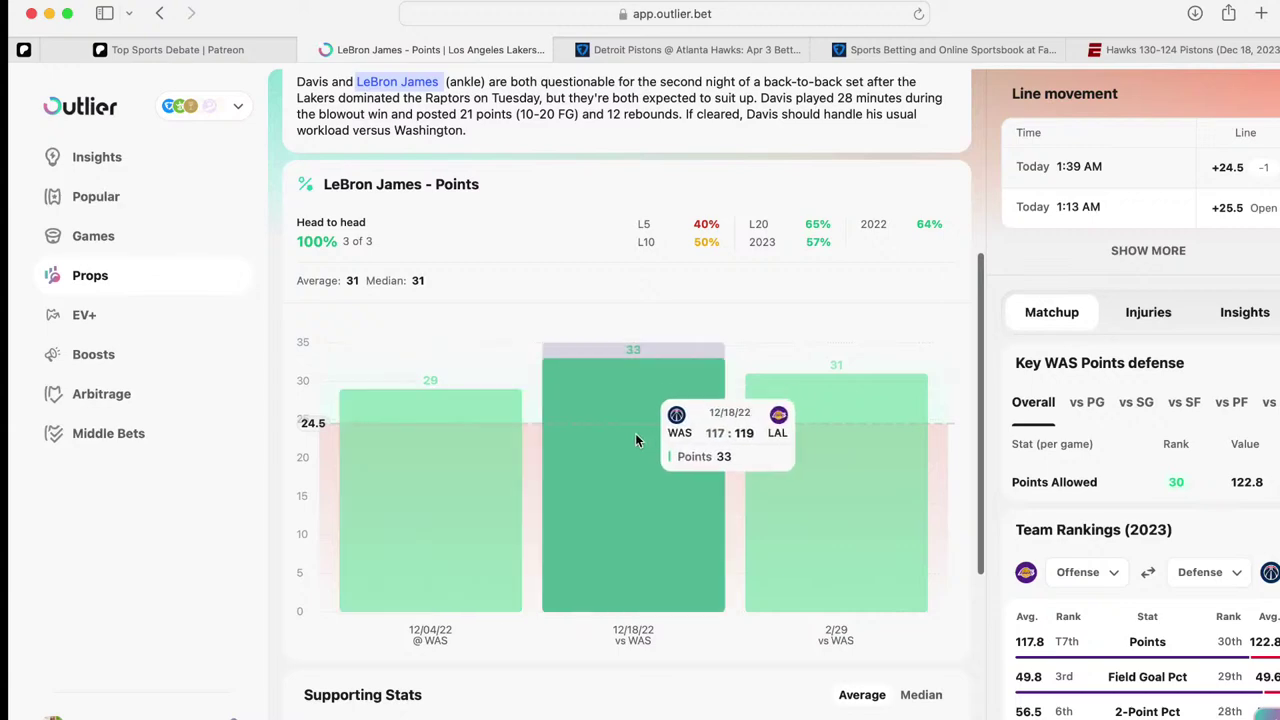
scroll(600, 420, "up", 4)
scroll(455, 281, "down", 3)
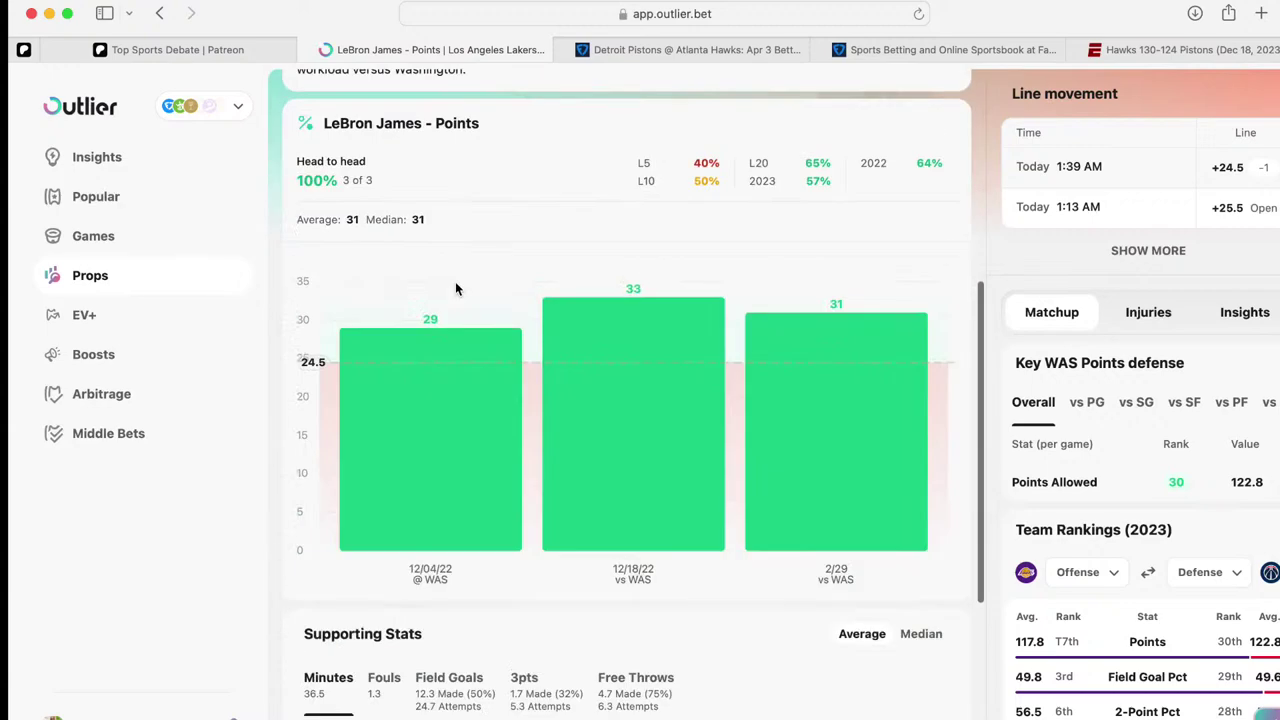
scroll(455, 281, "up", 5)
scroll(455, 288, "down", 1)
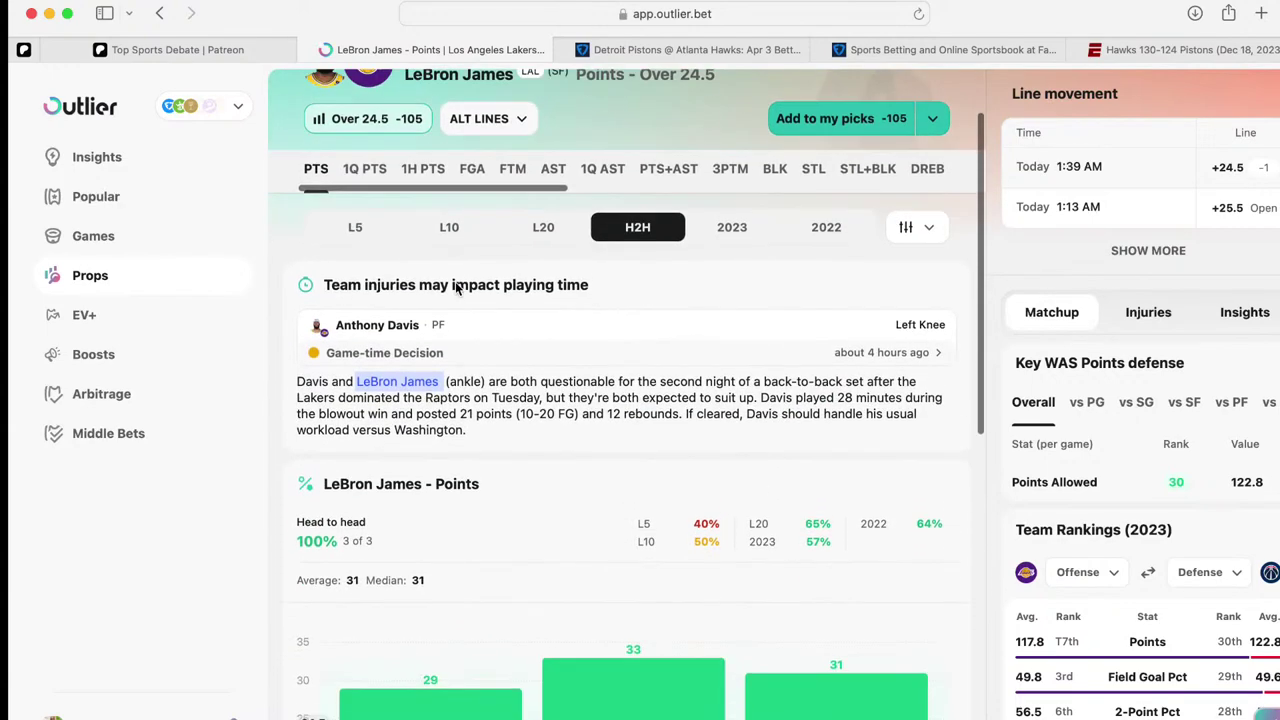
scroll(391, 310, "up", 2)
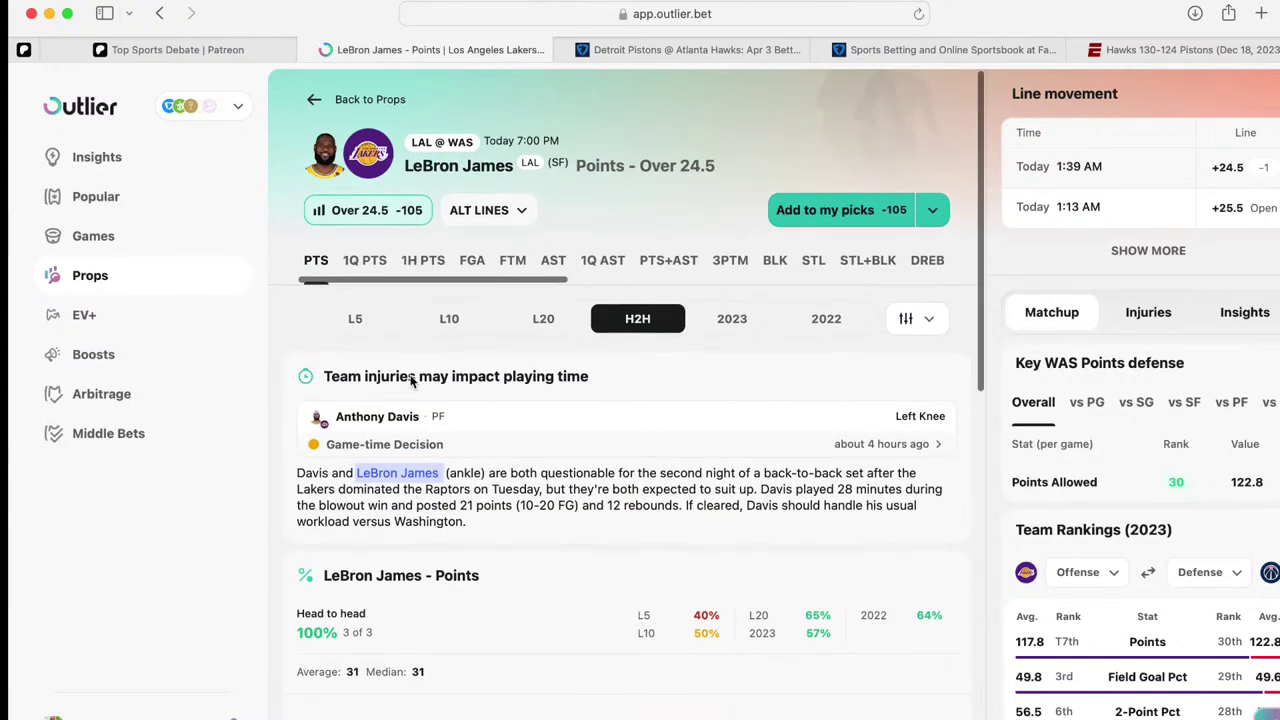
Review LeBron James' points in the last five games and add the Over 24.5 Points prop to the picks
left_click(358, 325)
scroll(470, 316, "down", 3)
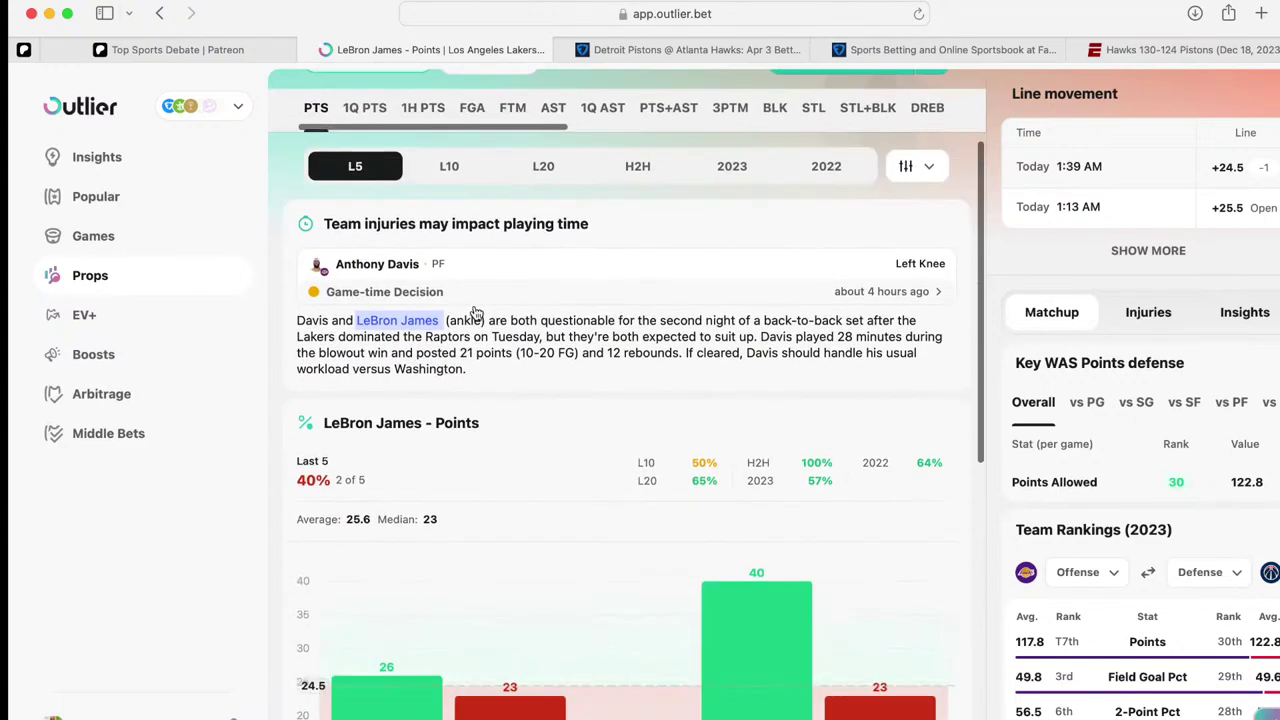
scroll(477, 314, "up", 3)
scroll(445, 272, "down", 1)
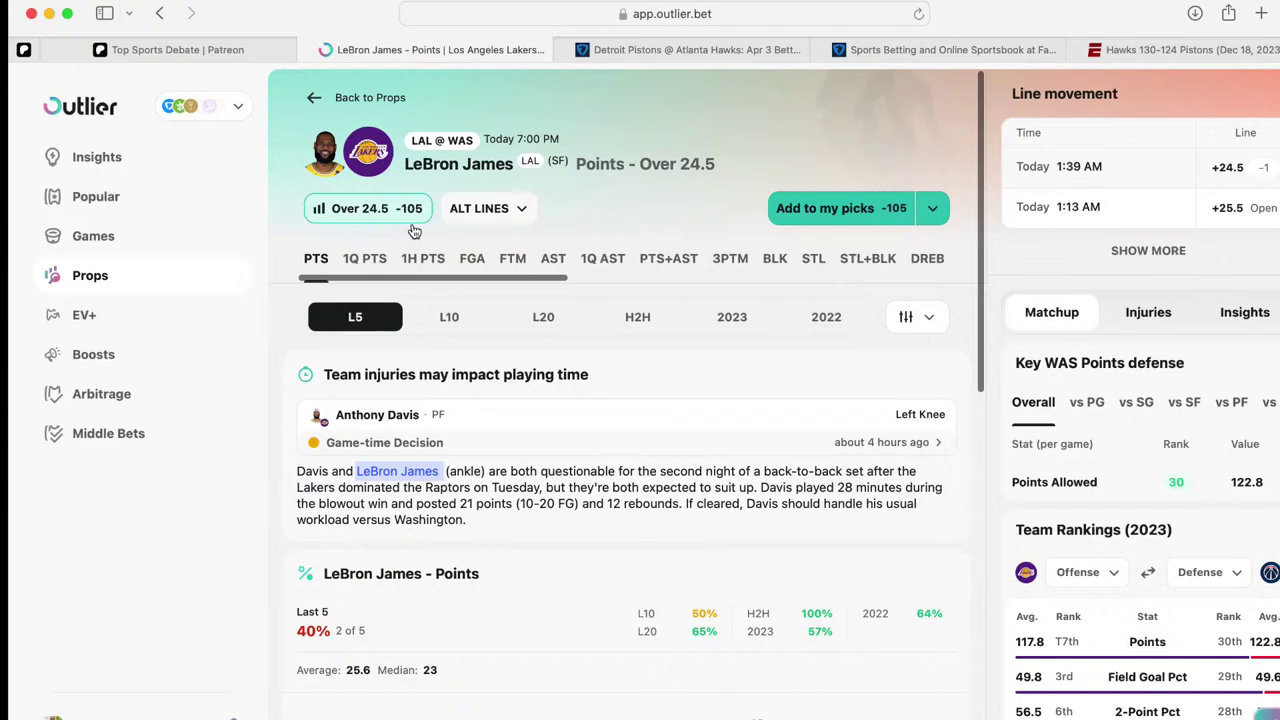
left_click(843, 209)
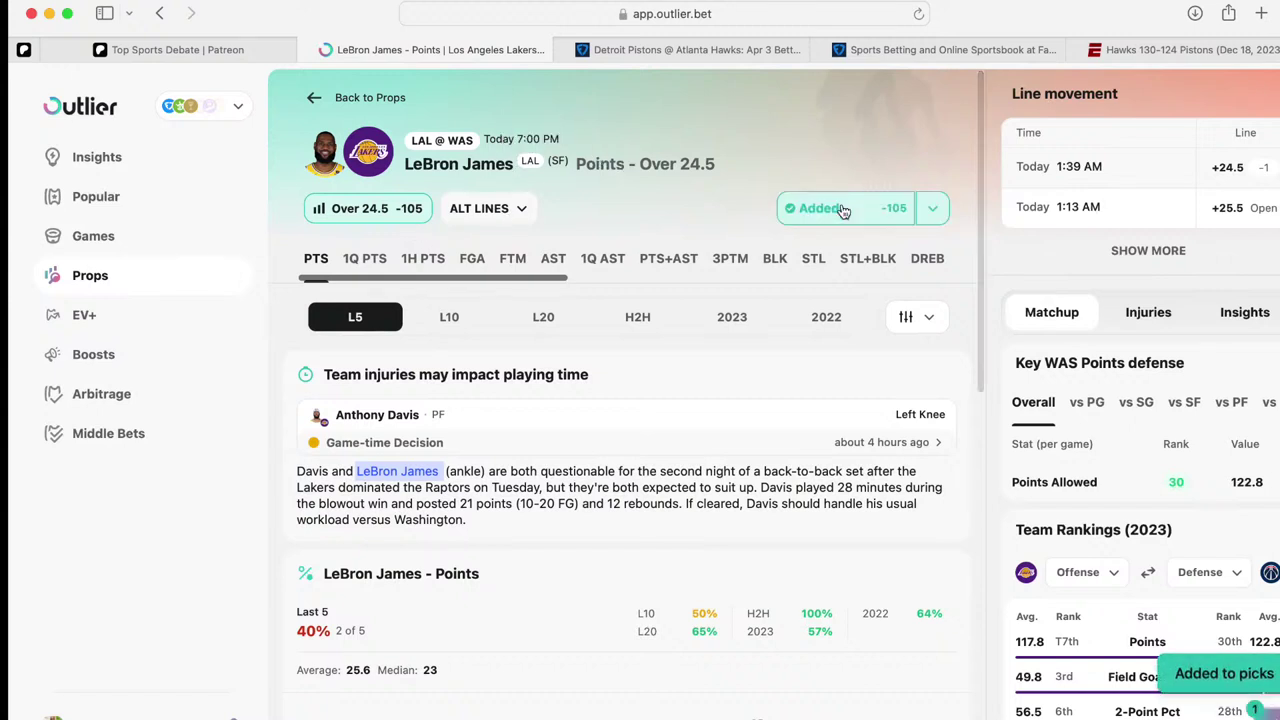
Return to the props list and change LeBron James' proposition filter from Points to Assists
left_click(330, 96)
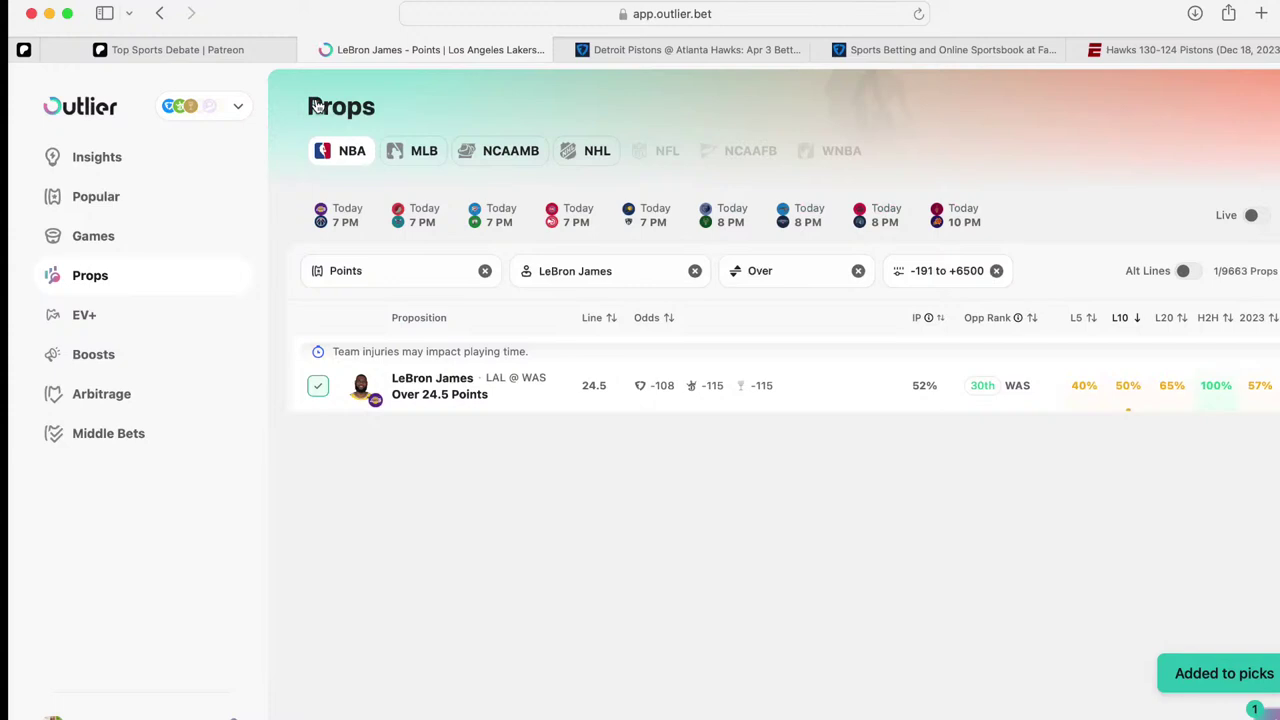
left_click(485, 271)
left_click(443, 279)
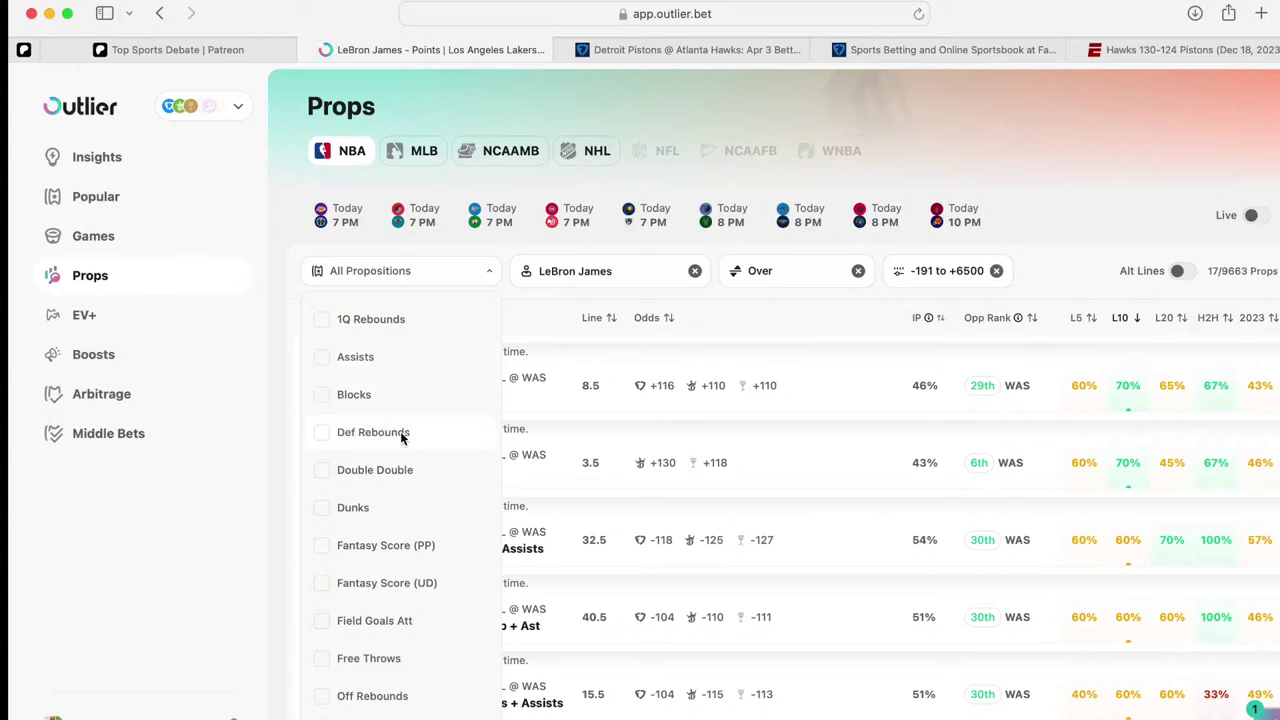
left_click(421, 358)
left_click(933, 131)
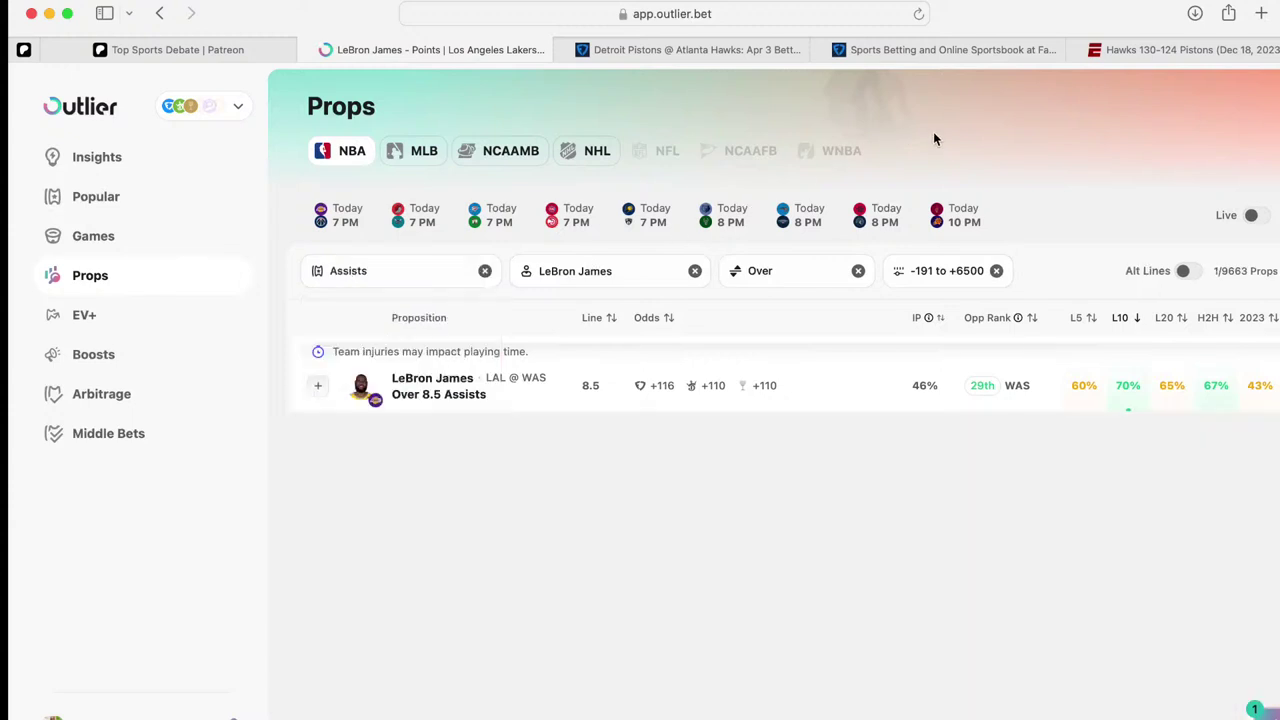
Clear the player filter and look through the Over assists props for all players
left_click(695, 271)
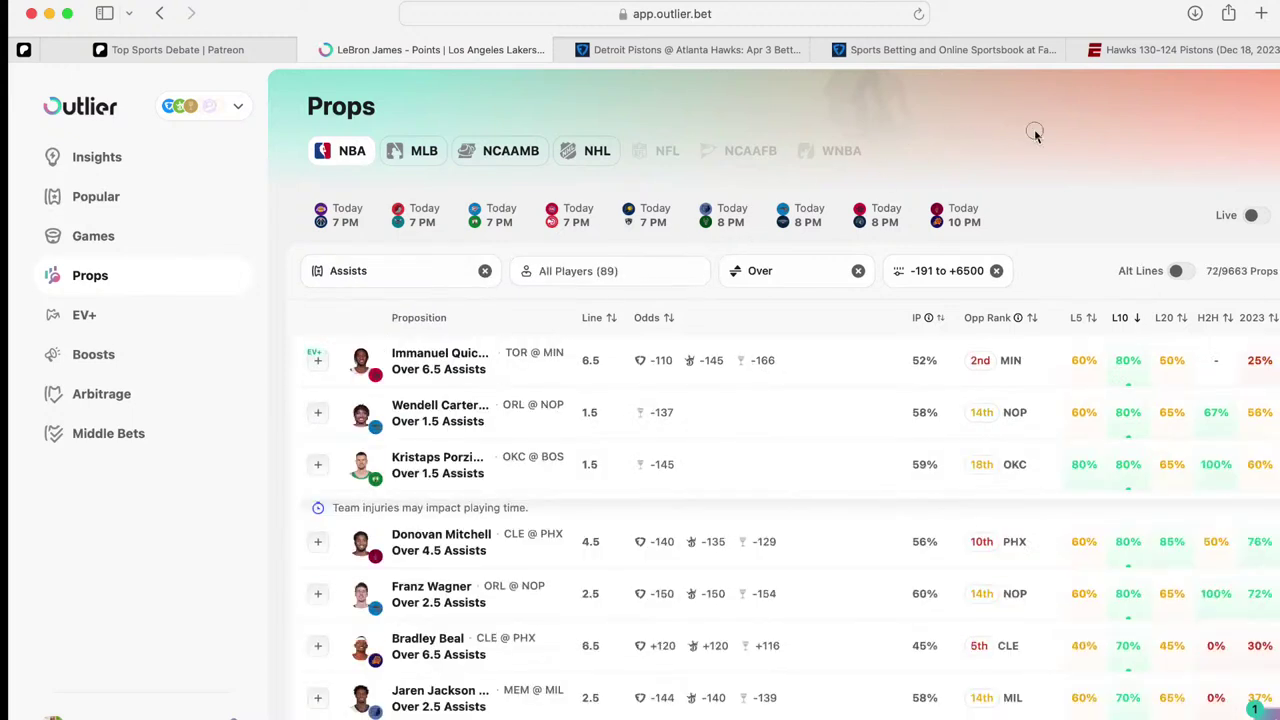
scroll(678, 430, "down", 2)
scroll(675, 438, "down", 1)
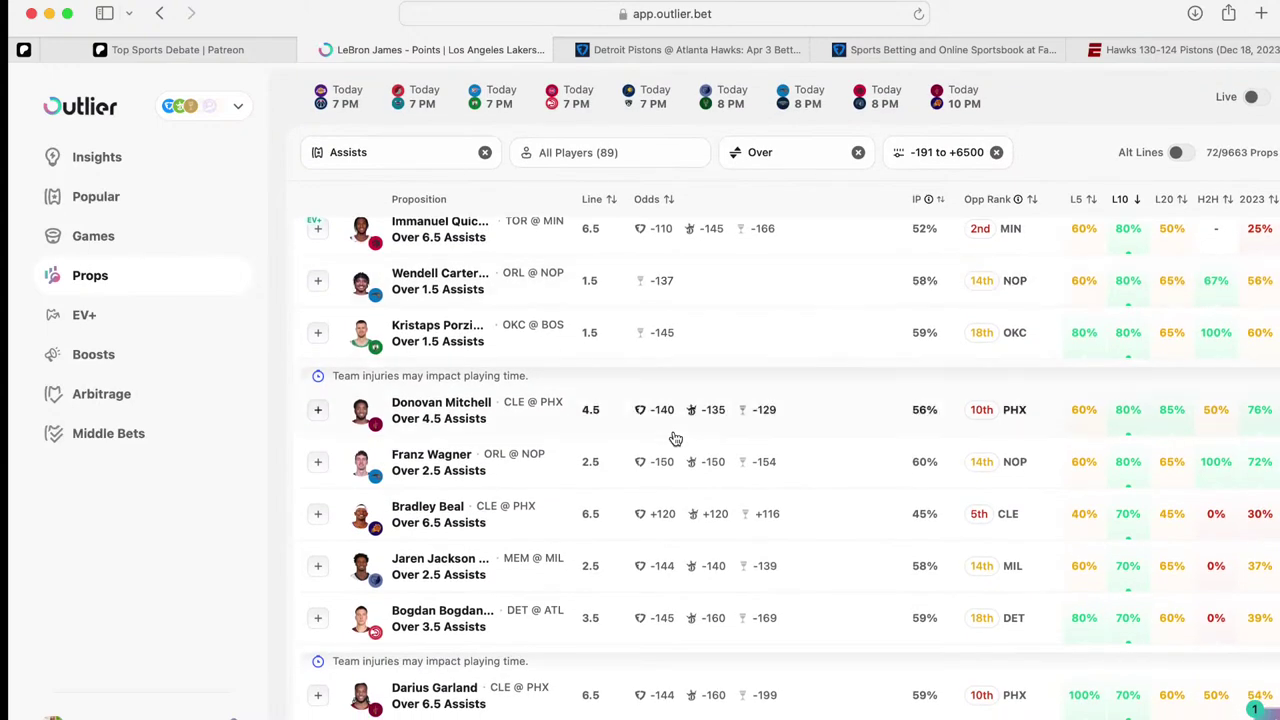
Sort the Over assists props by last-five-games hit rate, highest first, and look over the leading entries
scroll(675, 438, "up", 3)
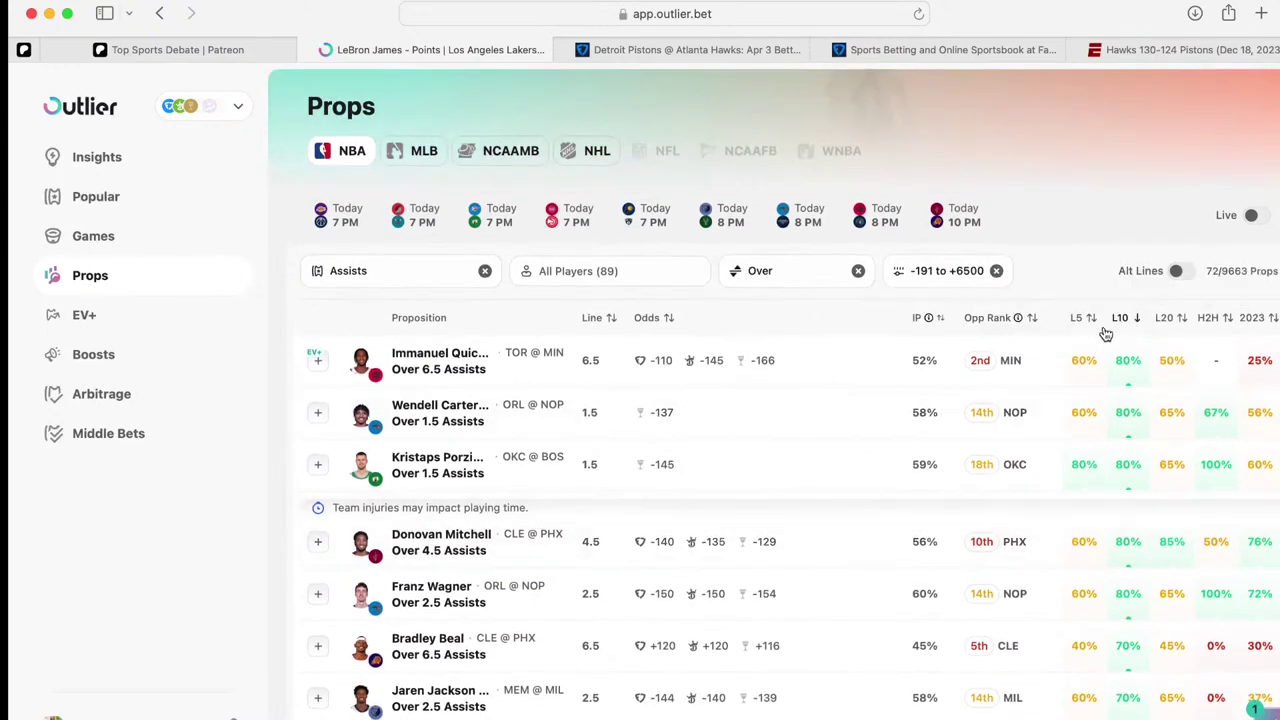
left_click(1085, 320)
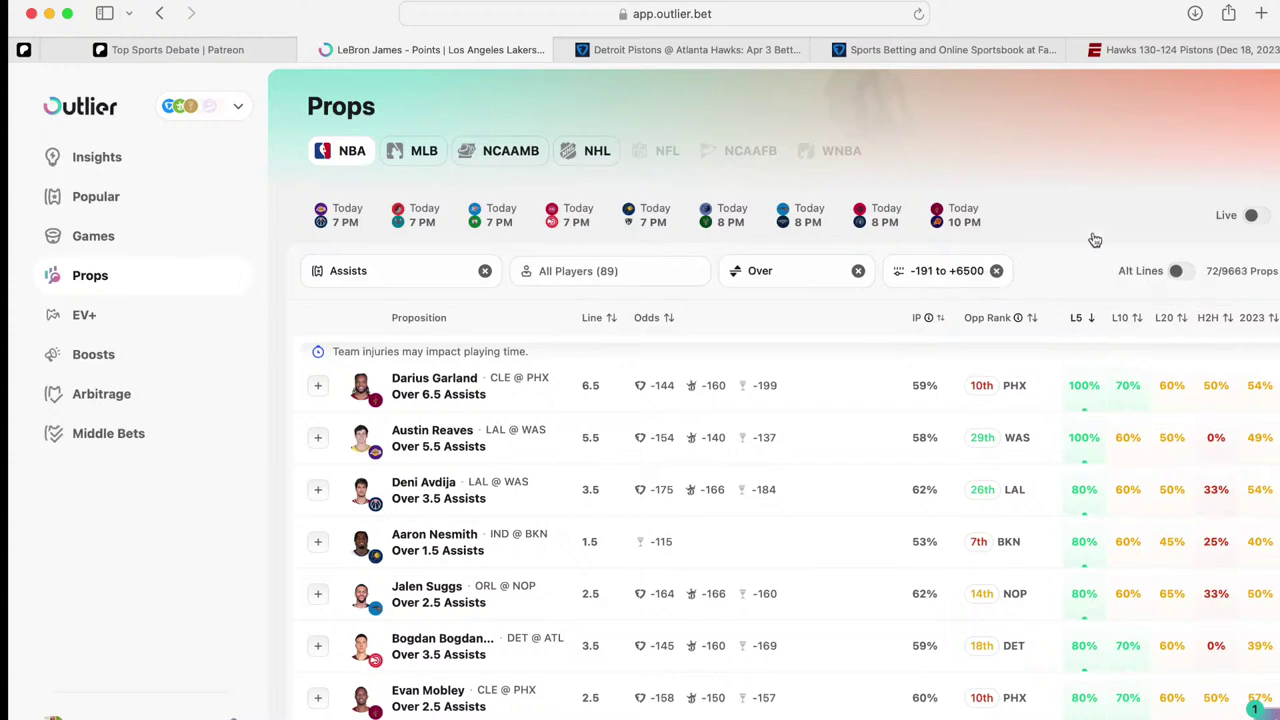
scroll(1094, 240, "down", 2)
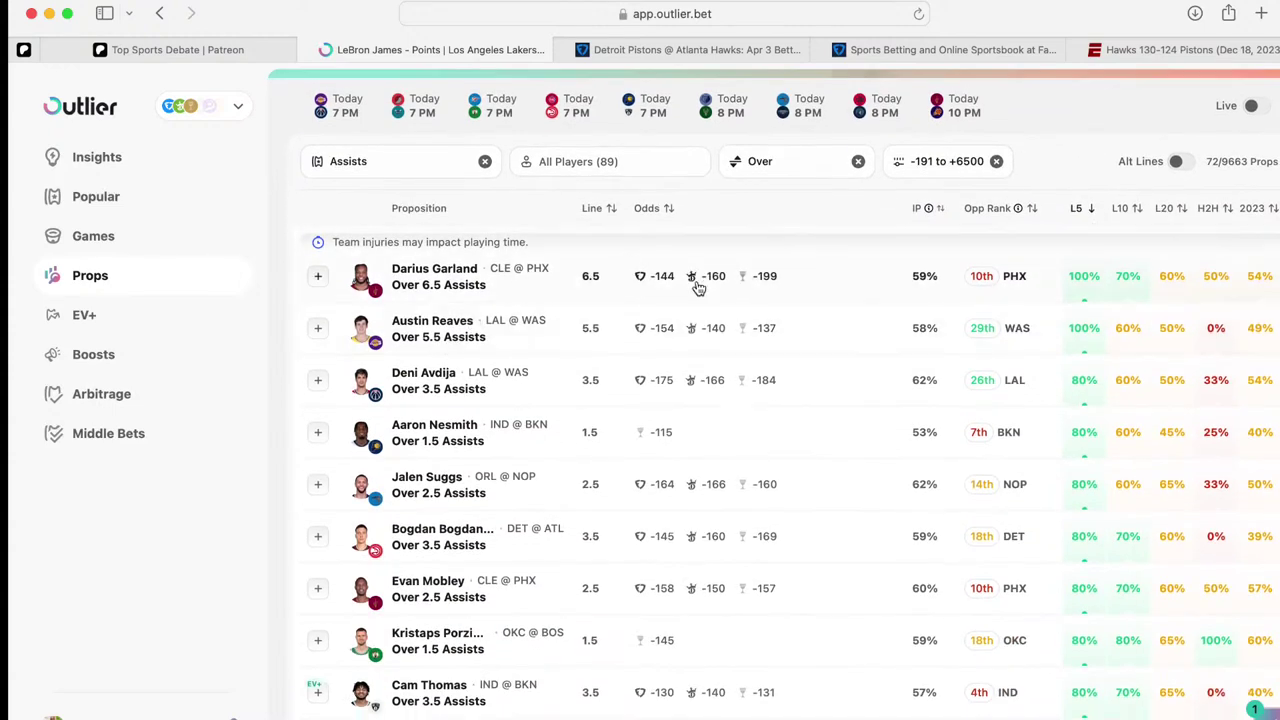
scroll(895, 282, "down", 1)
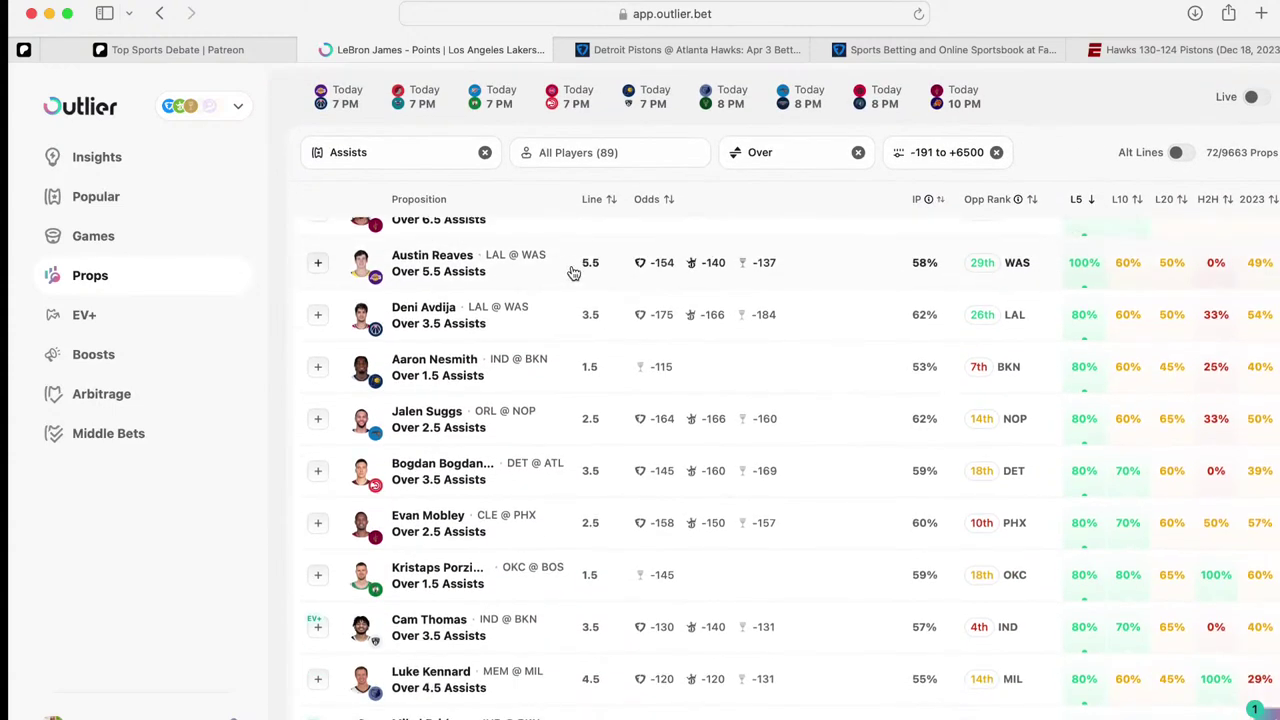
scroll(480, 288, "up", 1)
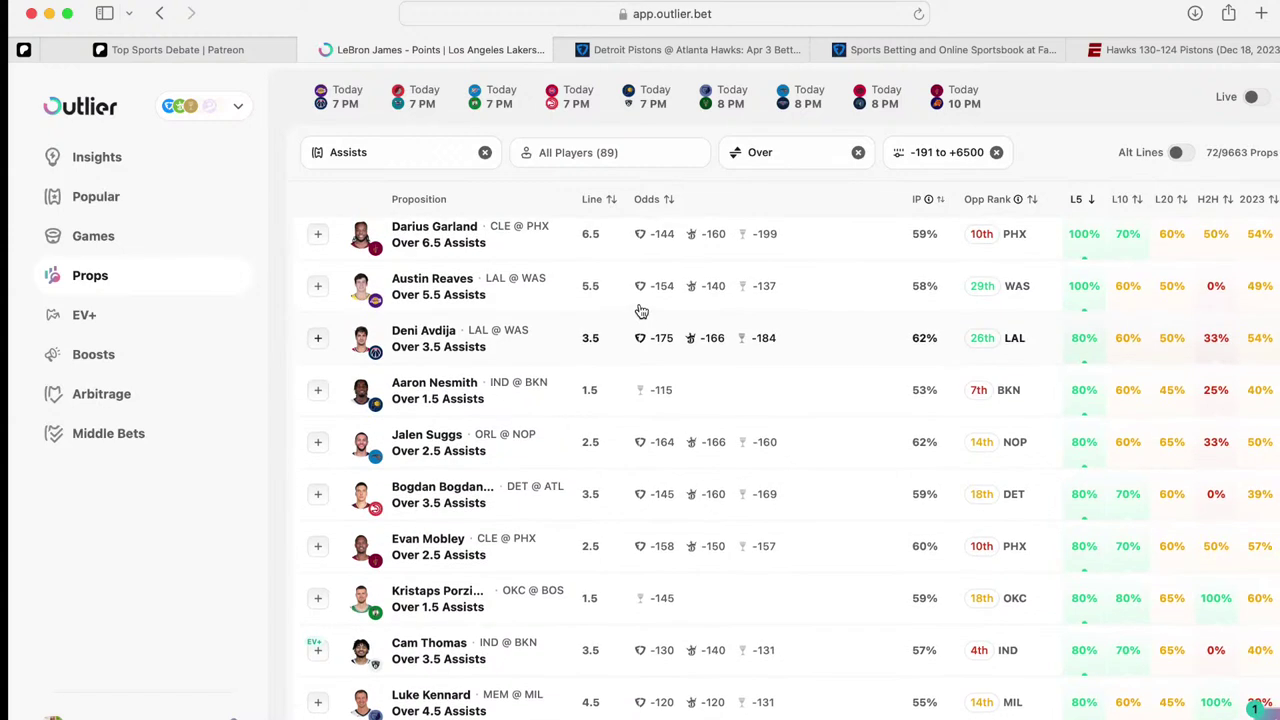
Open Austin Reaves' Over 5.5 Assists prop and examine his head-to-head results against Washington
left_click(435, 283)
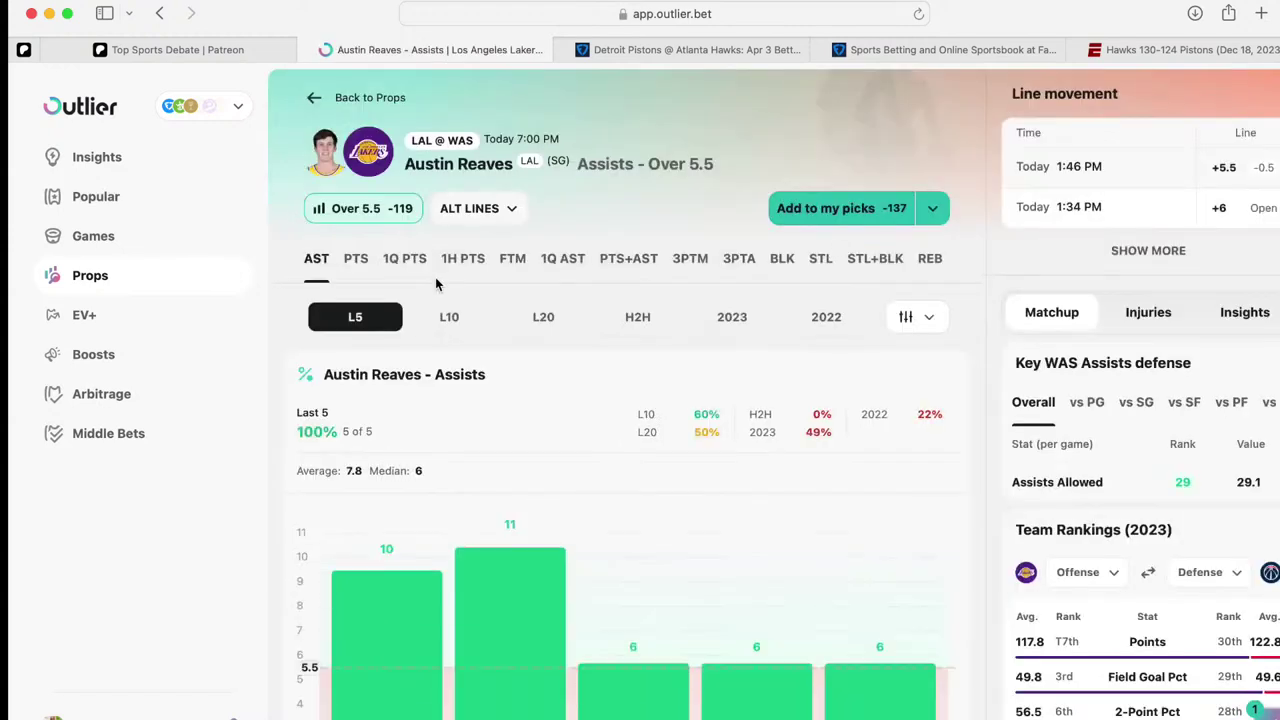
left_click(648, 320)
scroll(648, 323, "down", 1)
scroll(648, 323, "up", 1)
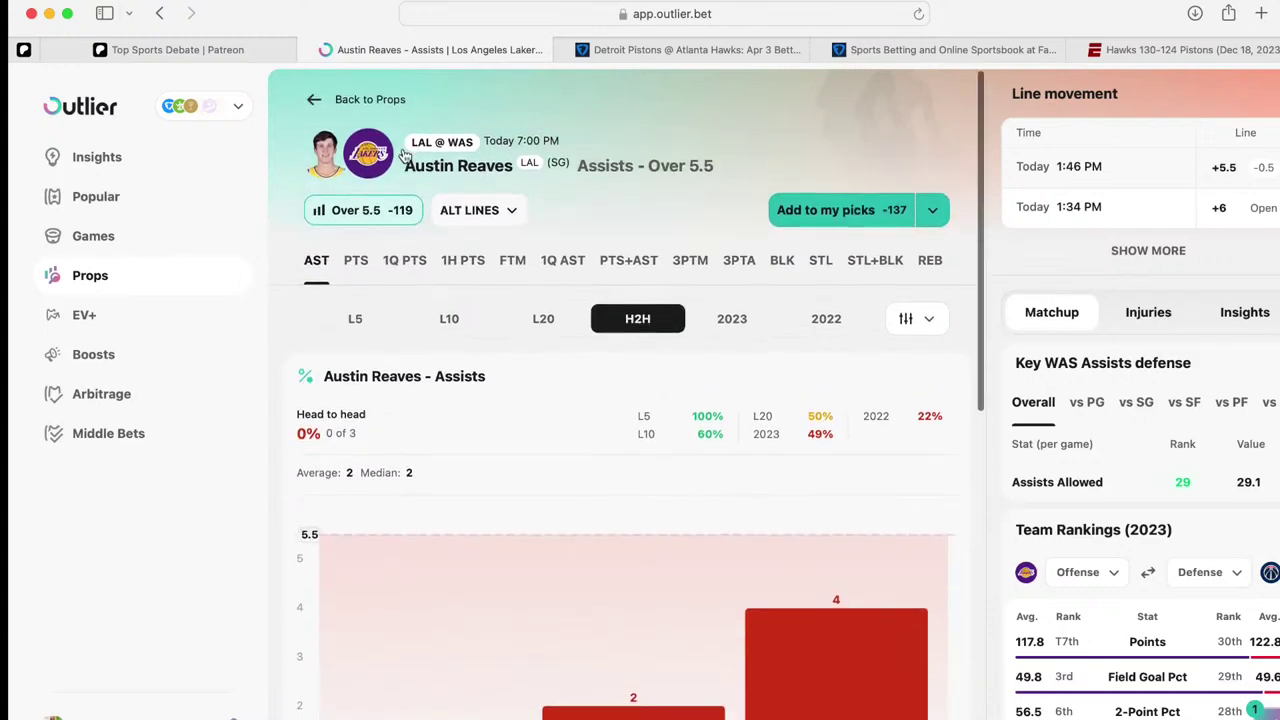
Return to the props list and look through the Over assists props ranked by last-five hit rate
left_click(316, 90)
scroll(457, 428, "down", 3)
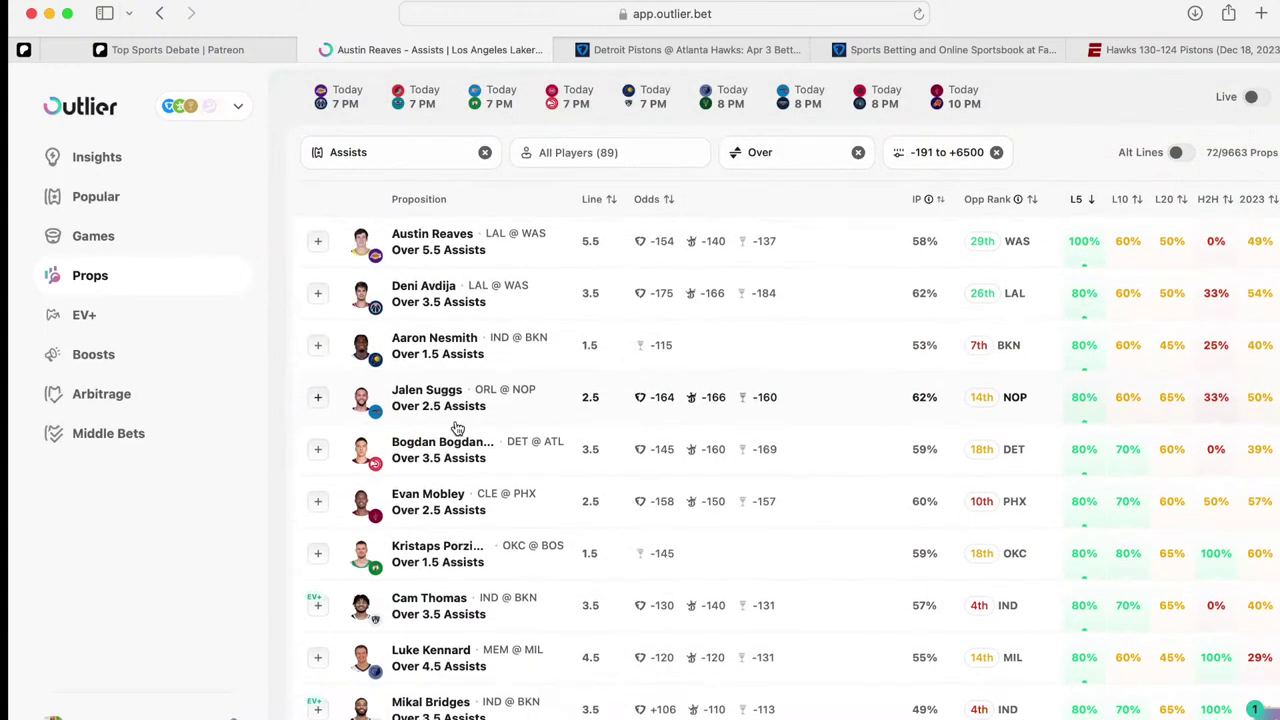
scroll(986, 410, "up", 4)
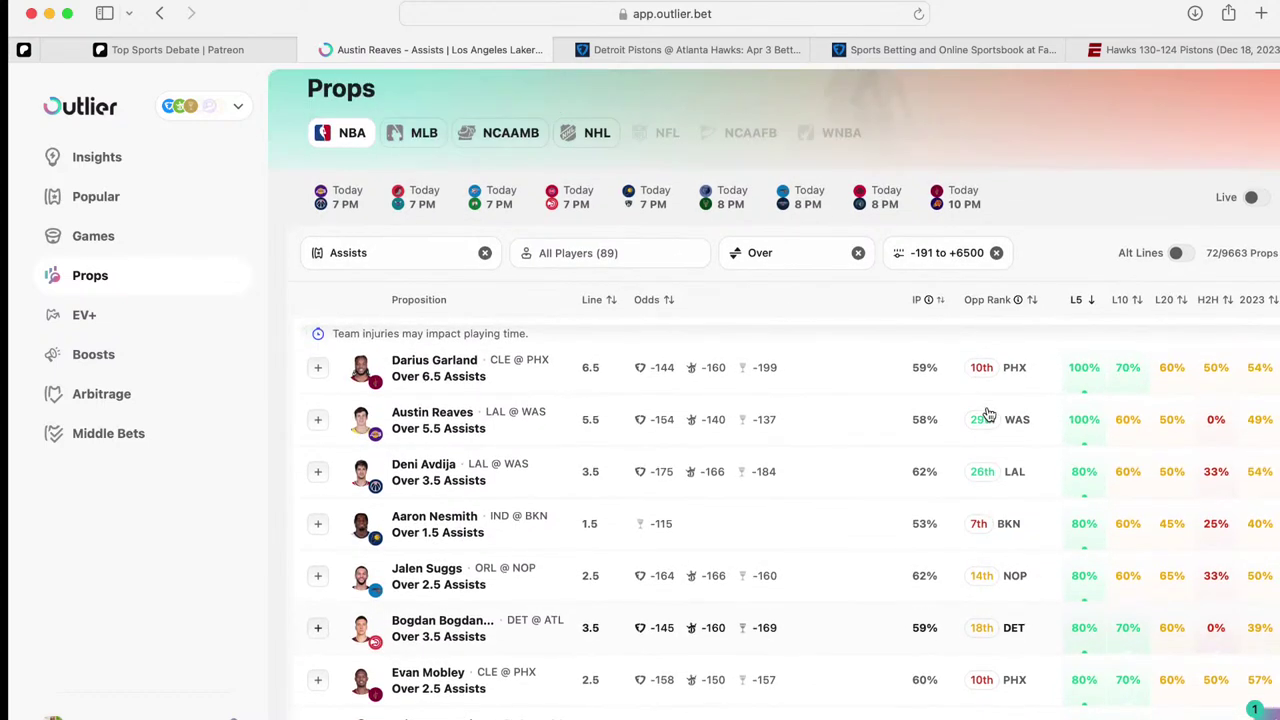
scroll(876, 421, "down", 5)
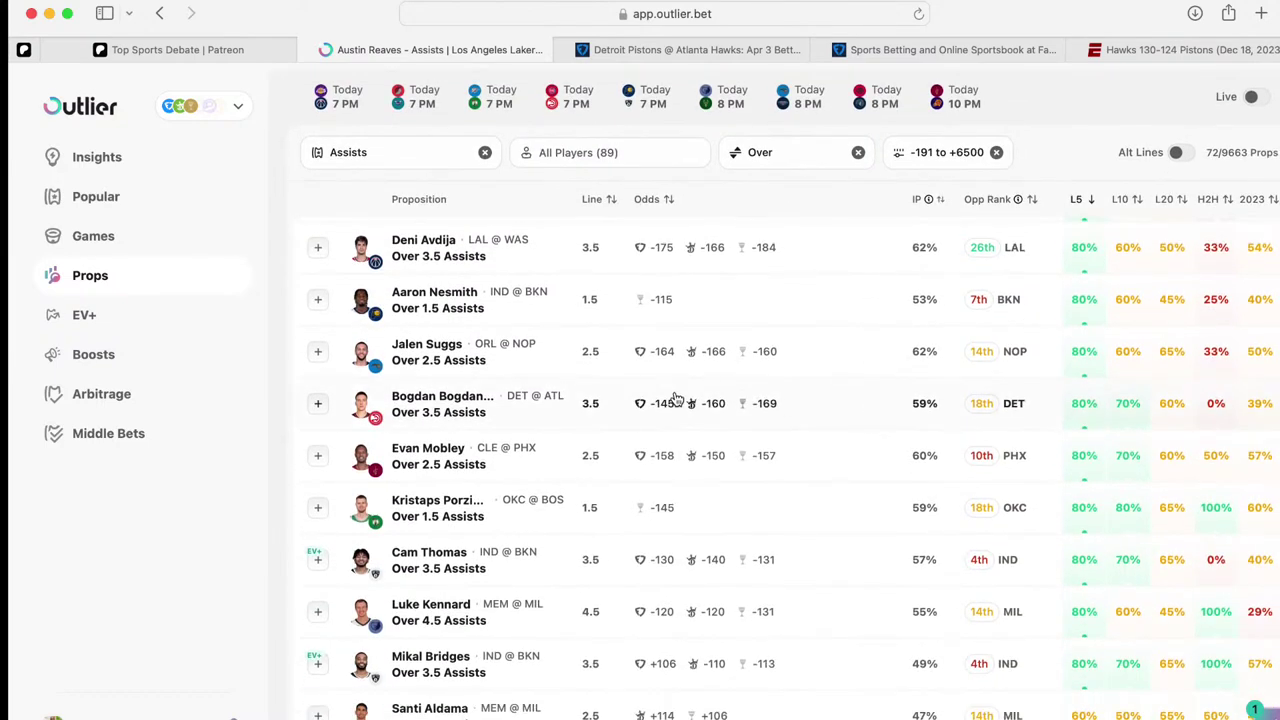
scroll(441, 509, "down", 3)
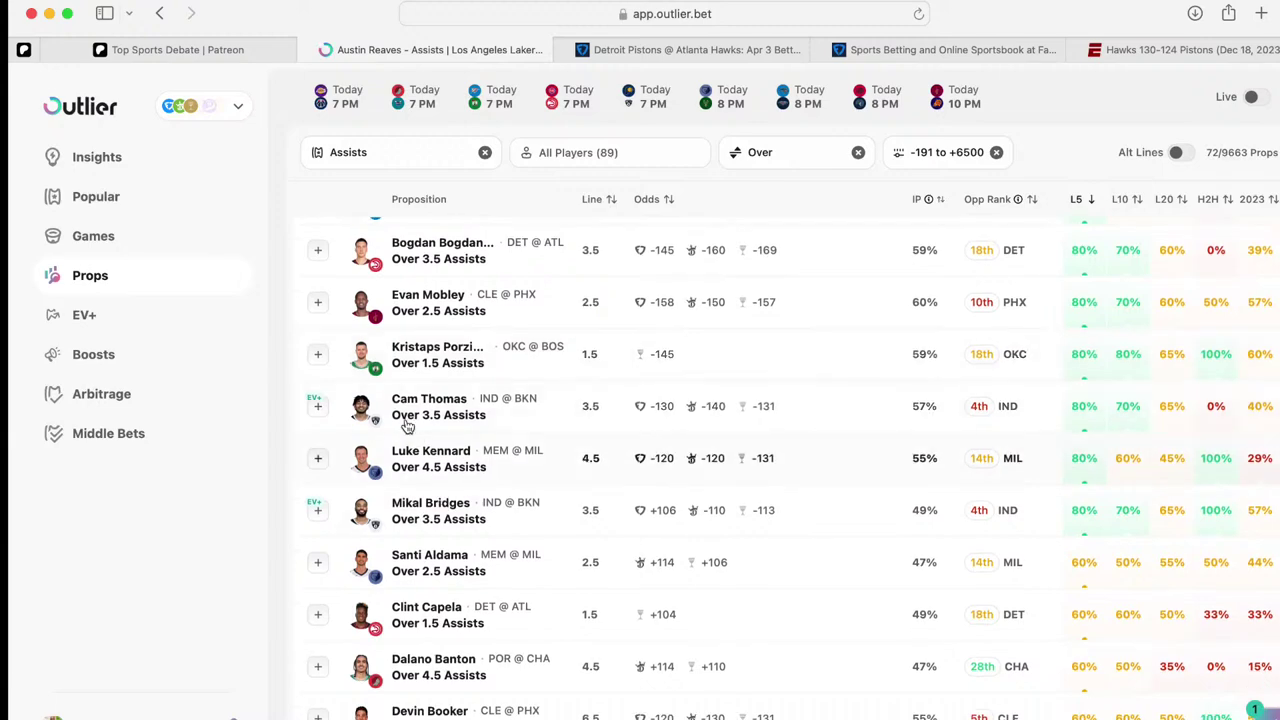
scroll(441, 515, "down", 2)
scroll(441, 519, "down", 2)
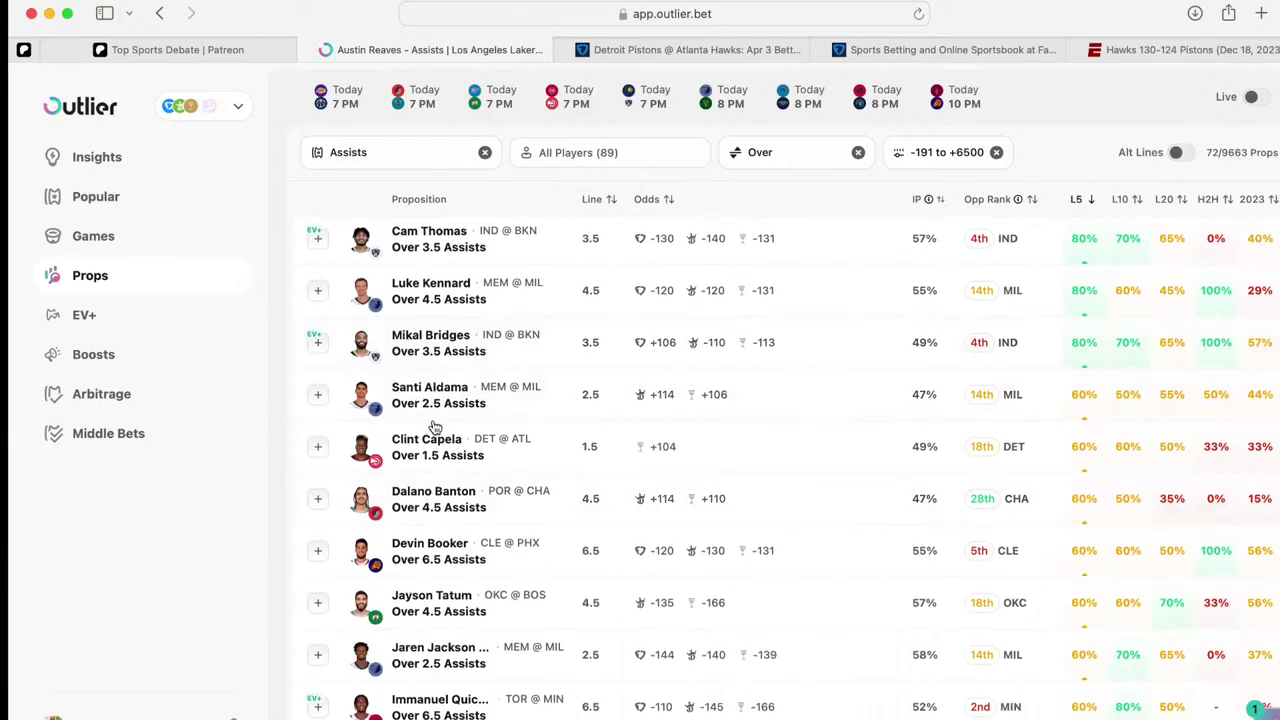
scroll(443, 423, "down", 2)
scroll(443, 420, "down", 2)
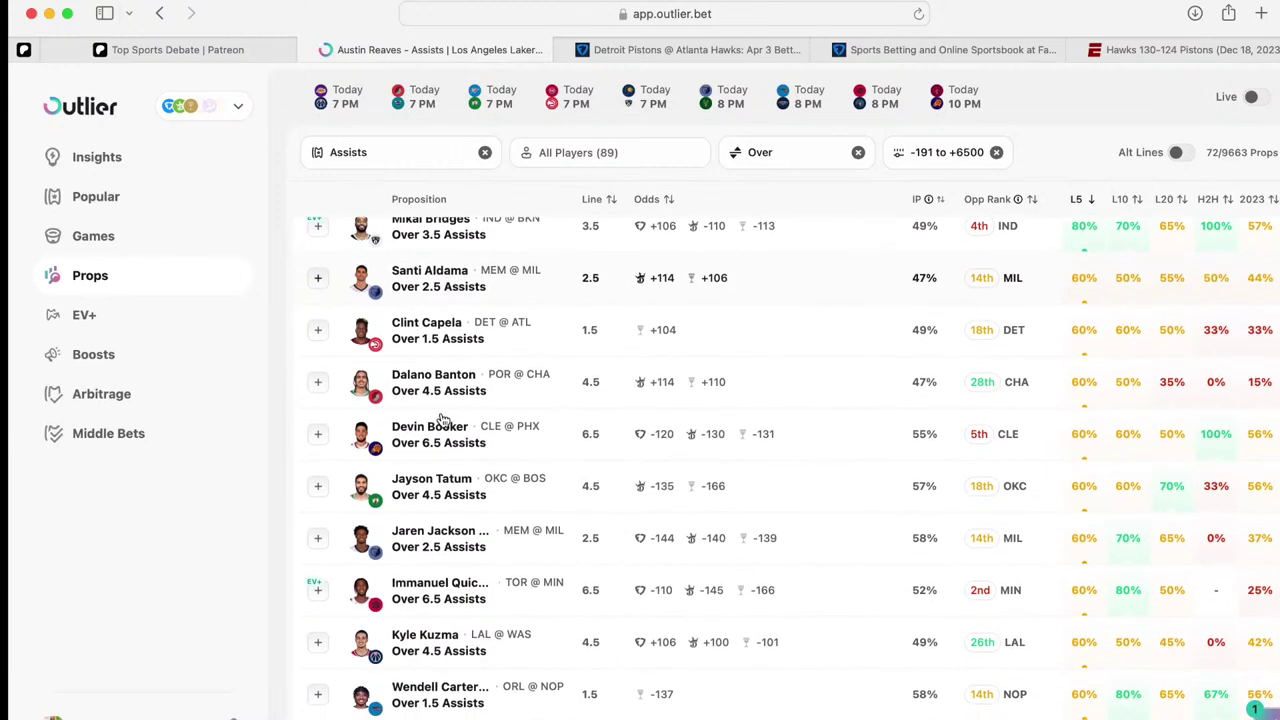
scroll(443, 420, "down", 1)
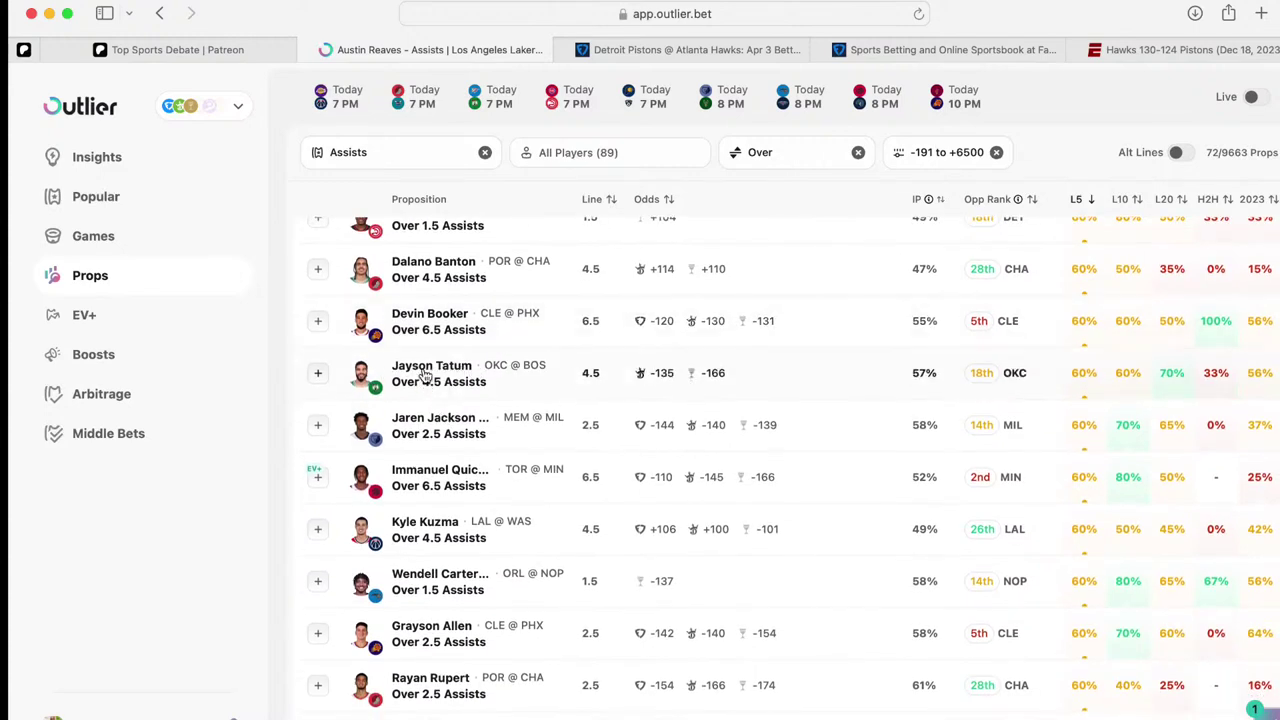
Open Jayson Tatum's Over 4.5 Assists prop, examine his head-to-head results and return to the props list
left_click(425, 374)
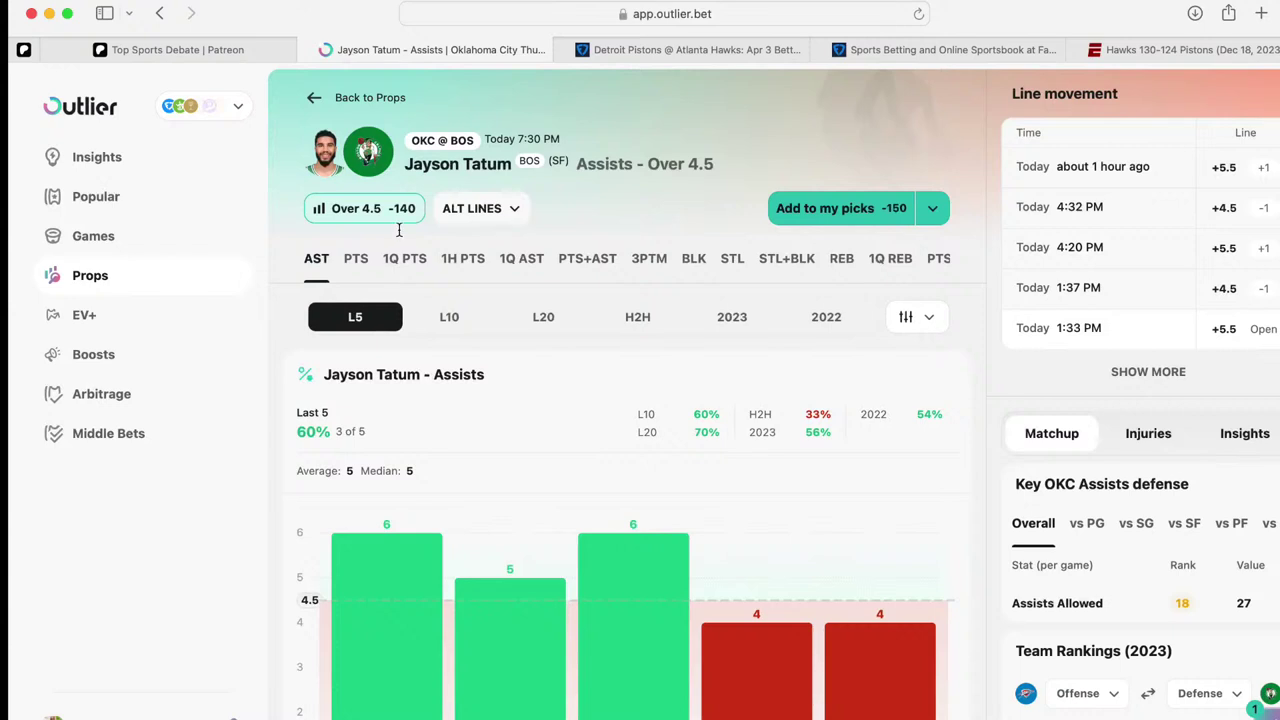
left_click(648, 325)
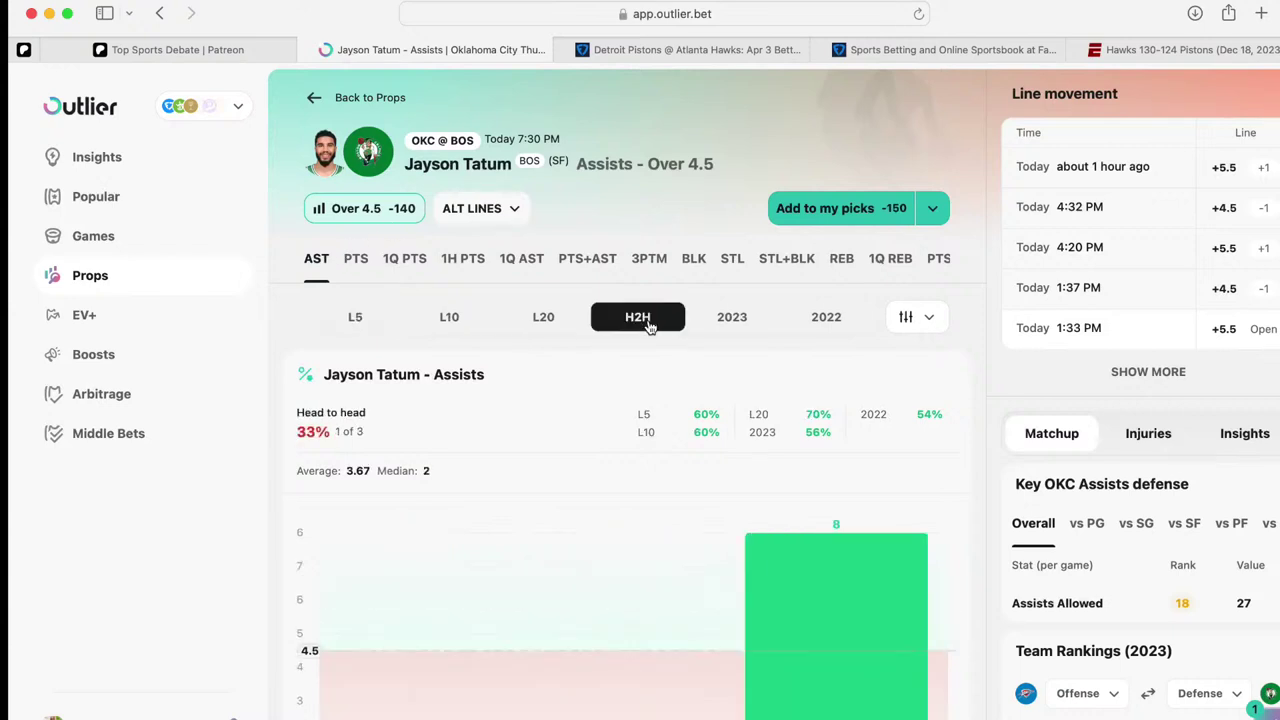
scroll(650, 327, "down", 3)
scroll(650, 327, "up", 3)
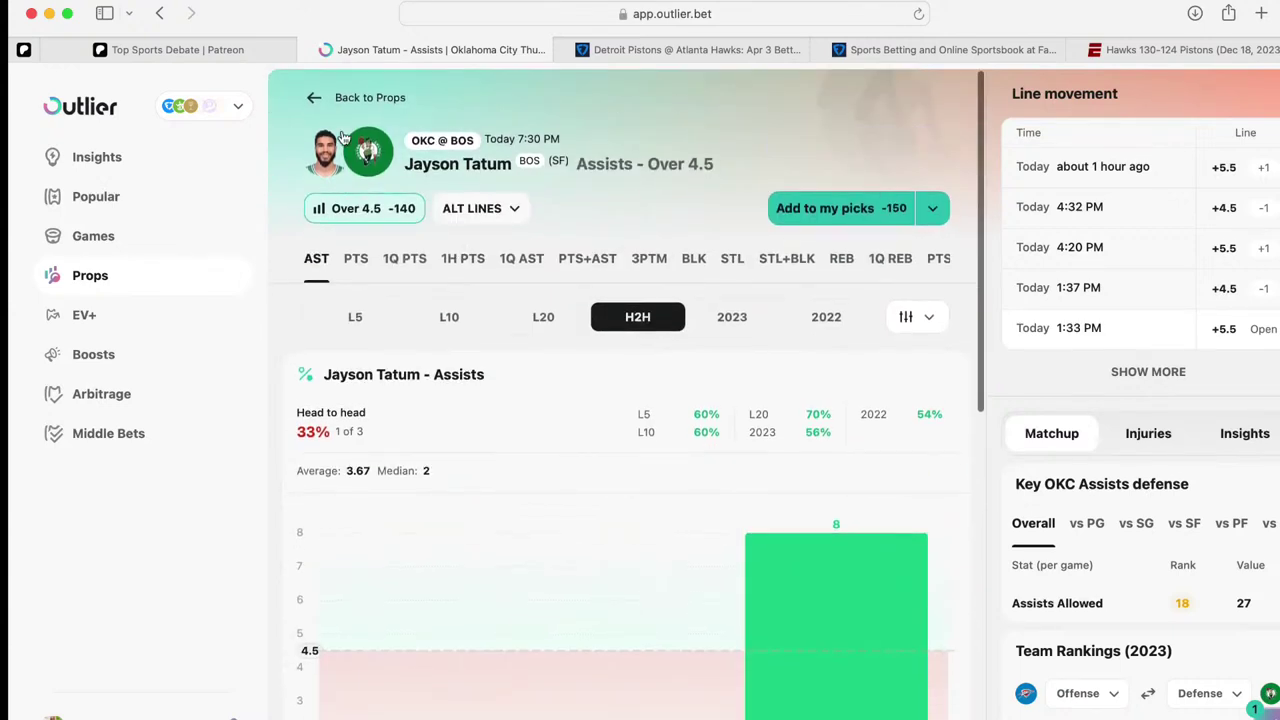
left_click(311, 98)
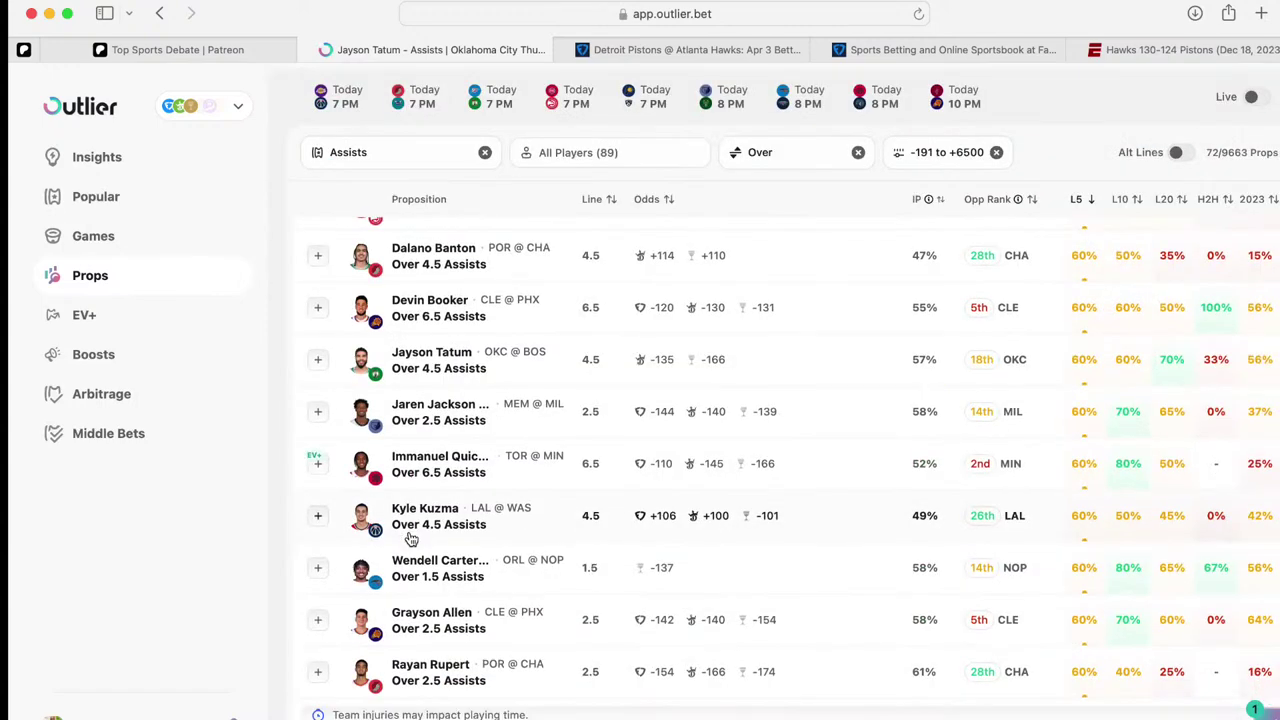
Change the proposition filter from Assists to Rebounds for all players
scroll(410, 540, "up", 10)
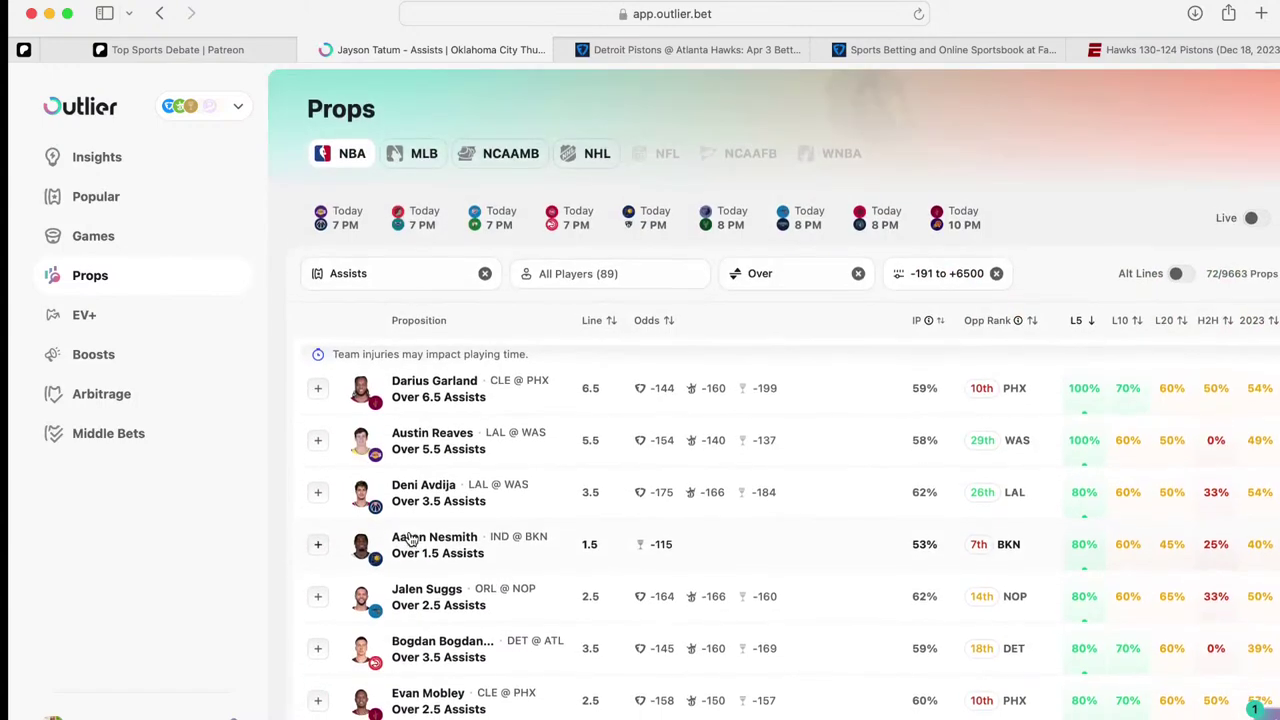
left_click(484, 272)
left_click(443, 269)
scroll(401, 483, "down", 3)
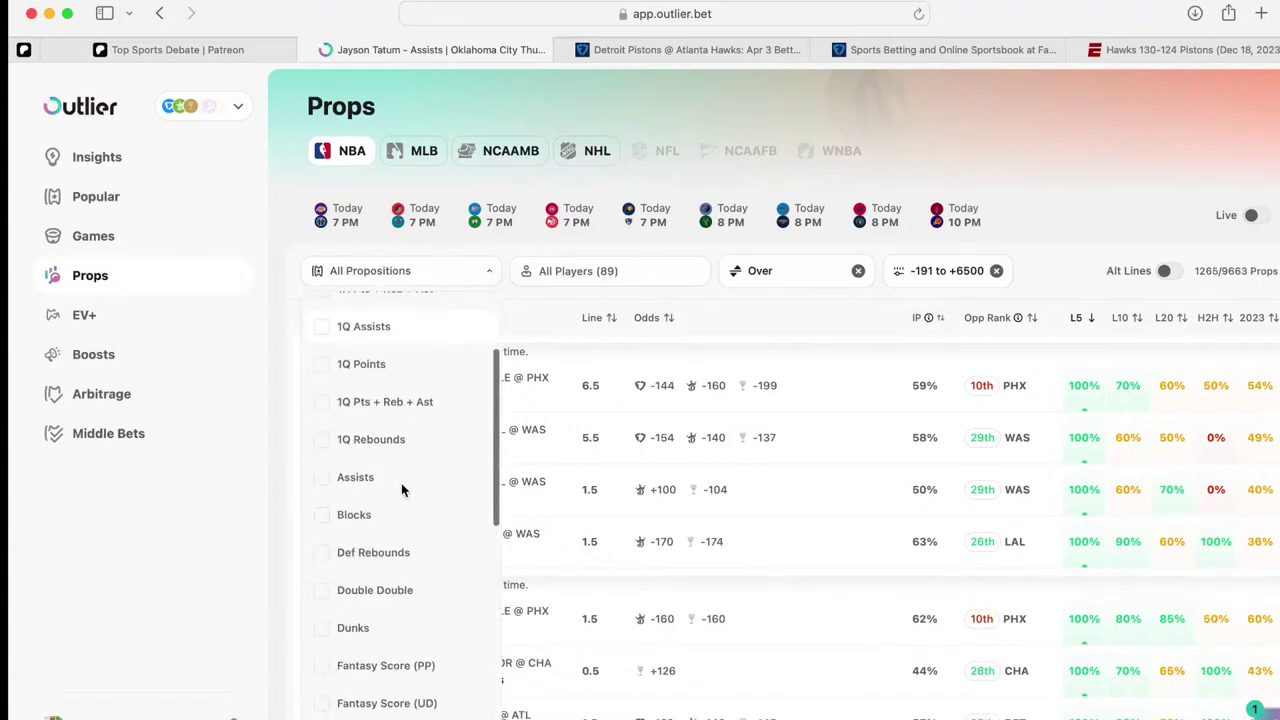
scroll(400, 500, "down", 5)
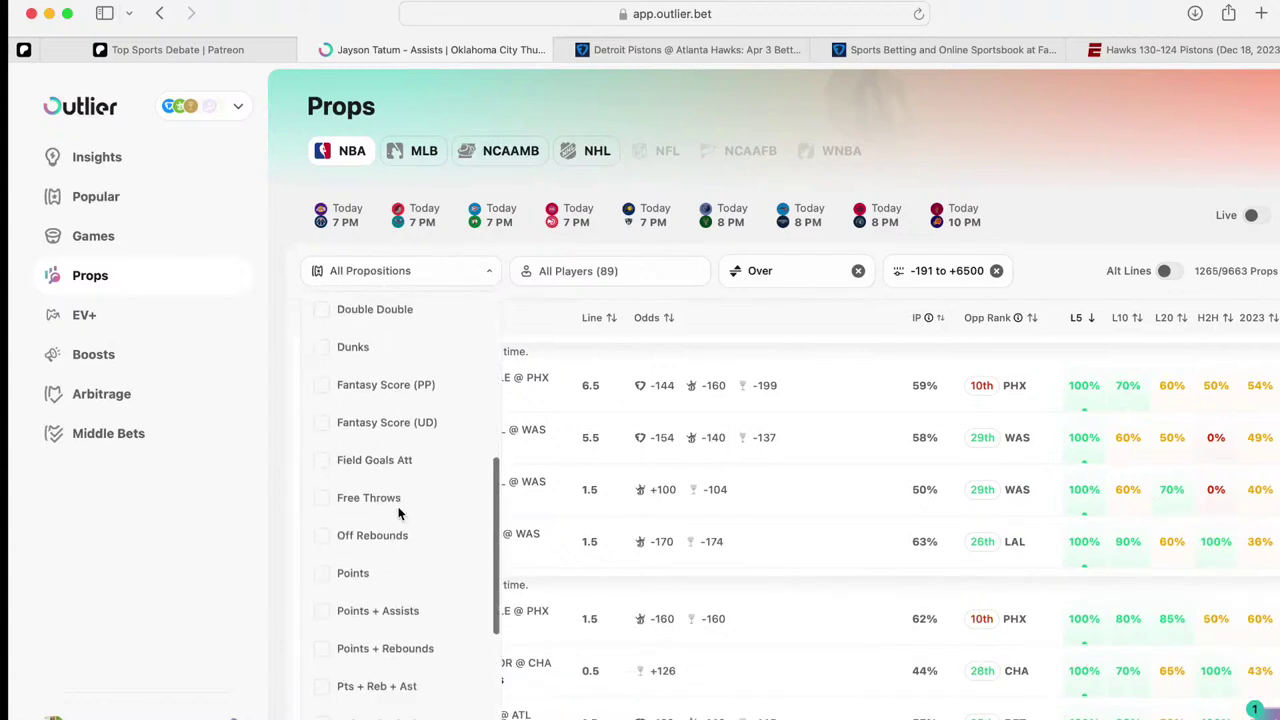
scroll(398, 513, "down", 5)
left_click(397, 465)
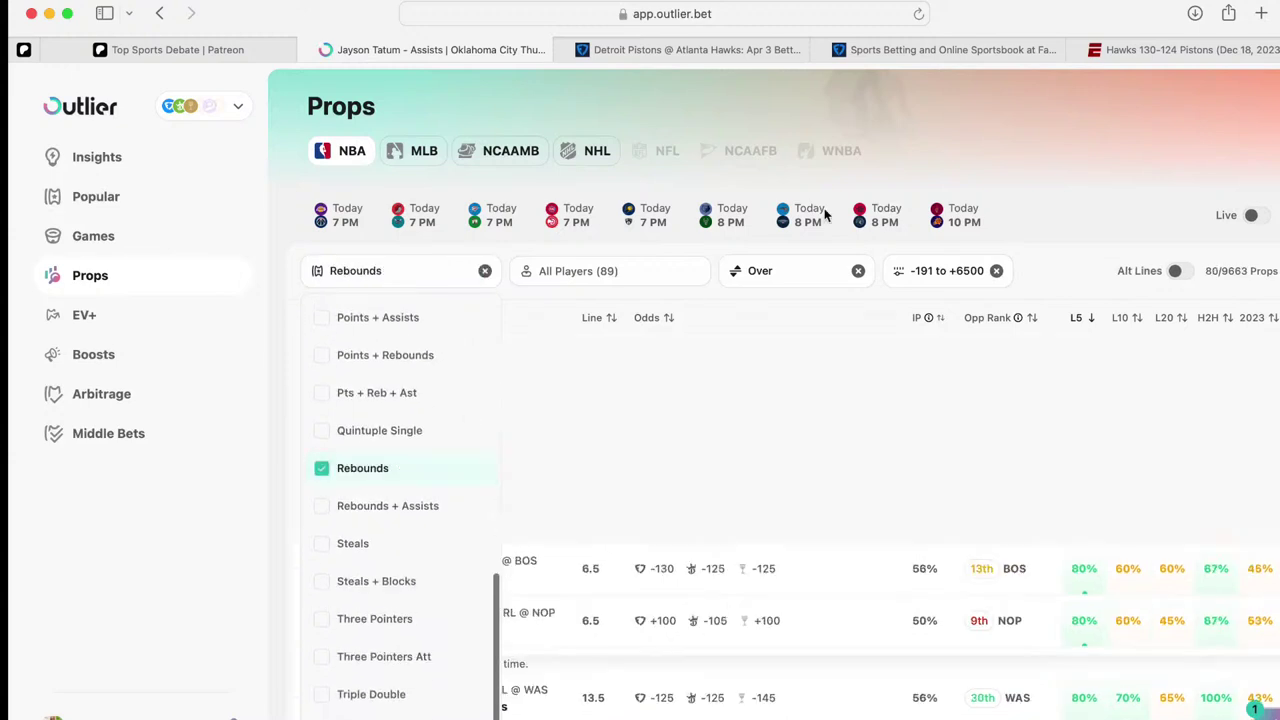
left_click(966, 128)
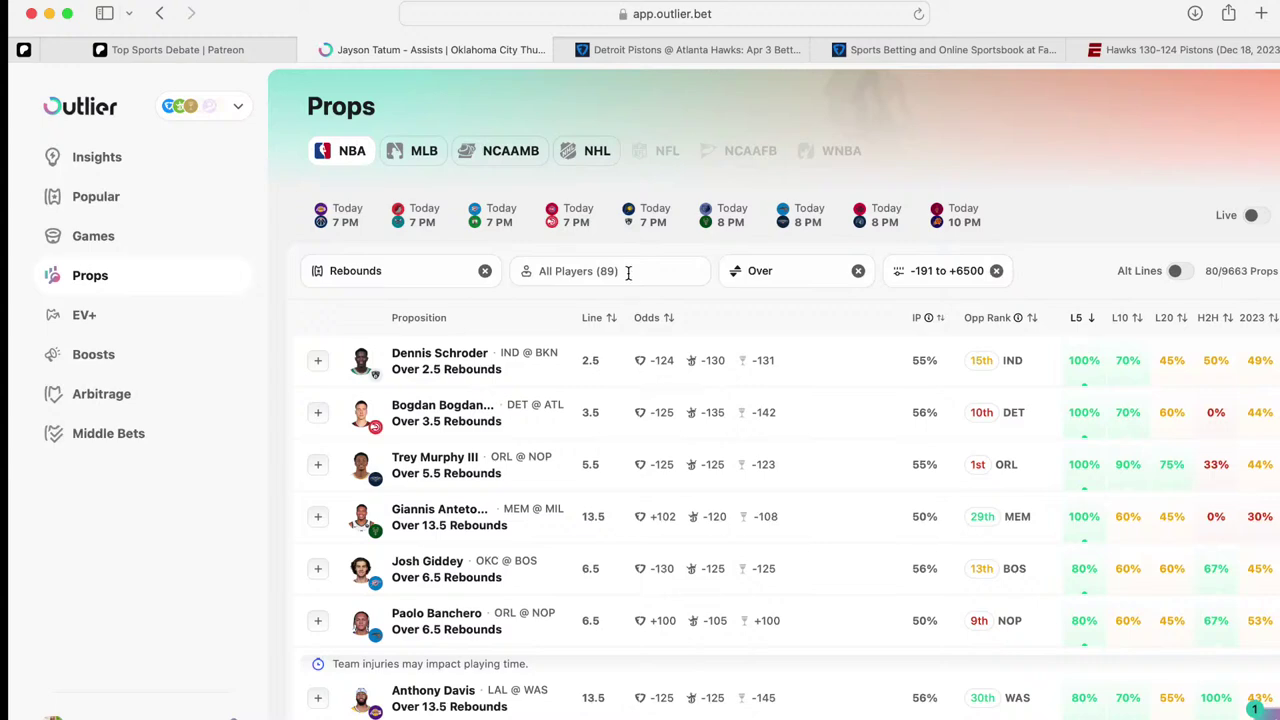
Look through the Over rebounds props and filter the list to the player Clint Capela
scroll(566, 447, "down", 1)
scroll(566, 447, "down", 6)
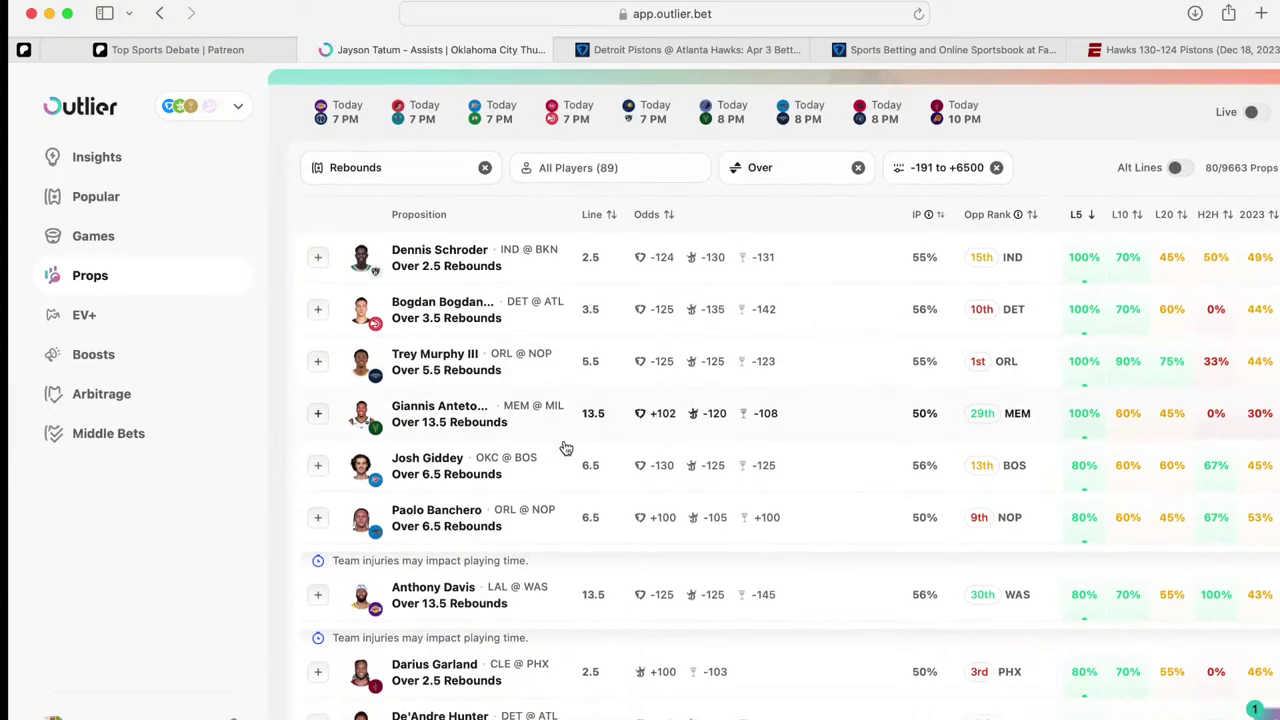
scroll(566, 447, "down", 4)
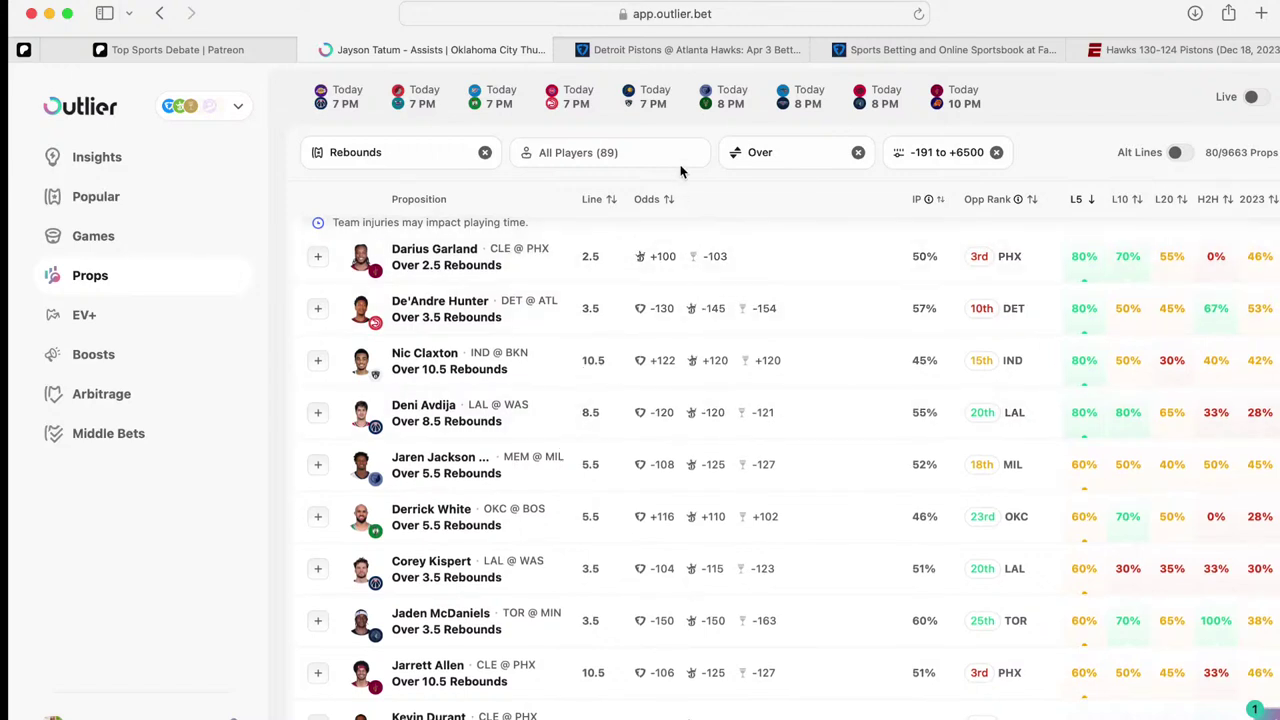
left_click(670, 155)
type("clin")
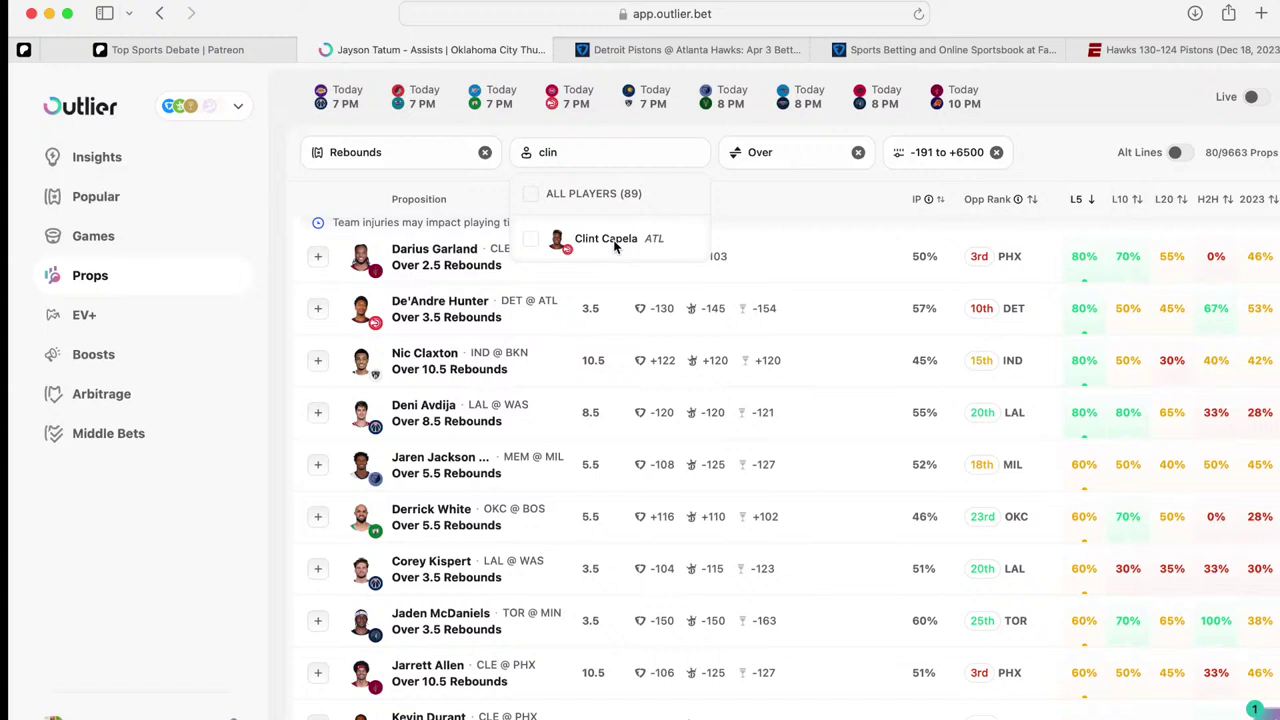
left_click(590, 238)
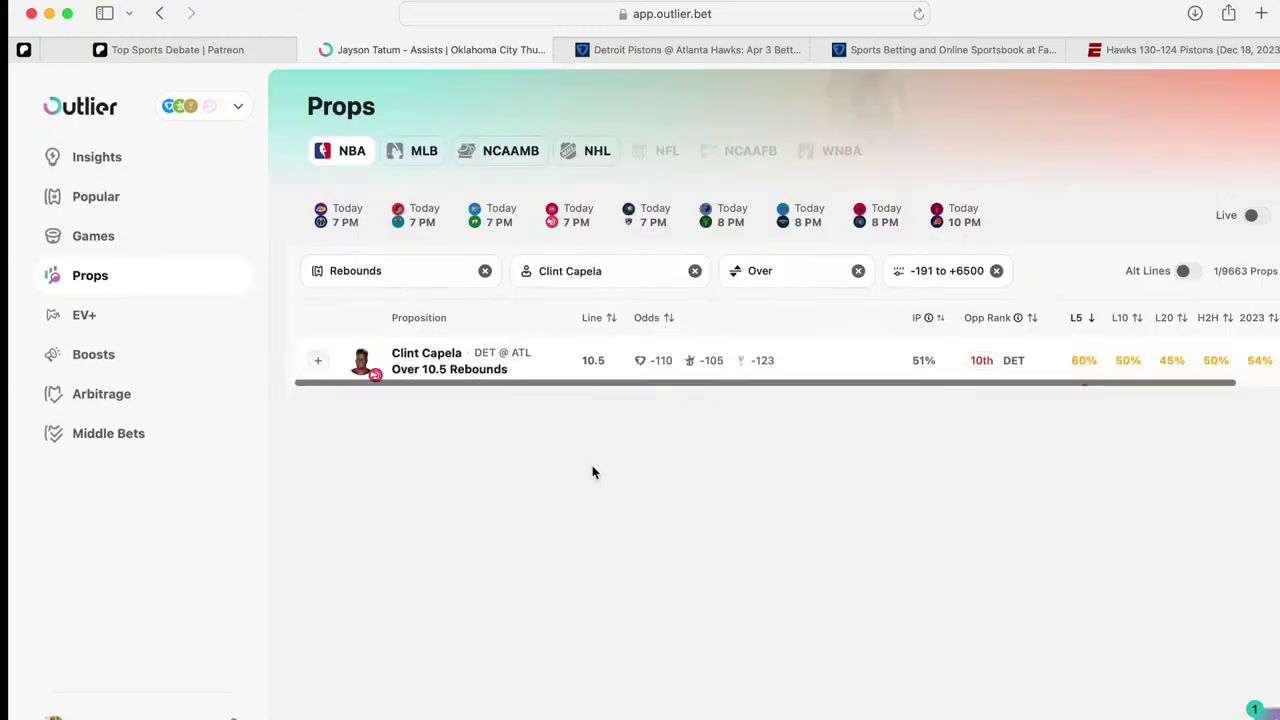
Open Clint Capela's Over 10.5 Rebounds prop and examine his rebounds in the last five games
left_click(435, 352)
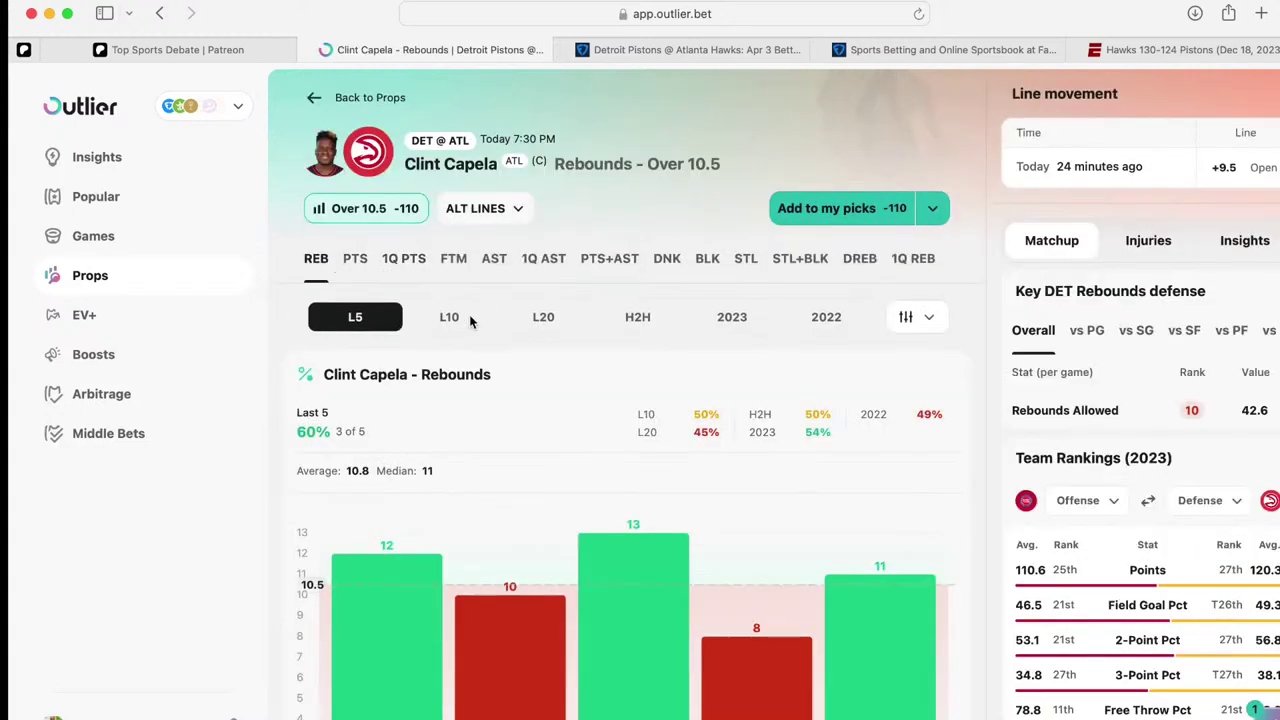
scroll(780, 444, "down", 3)
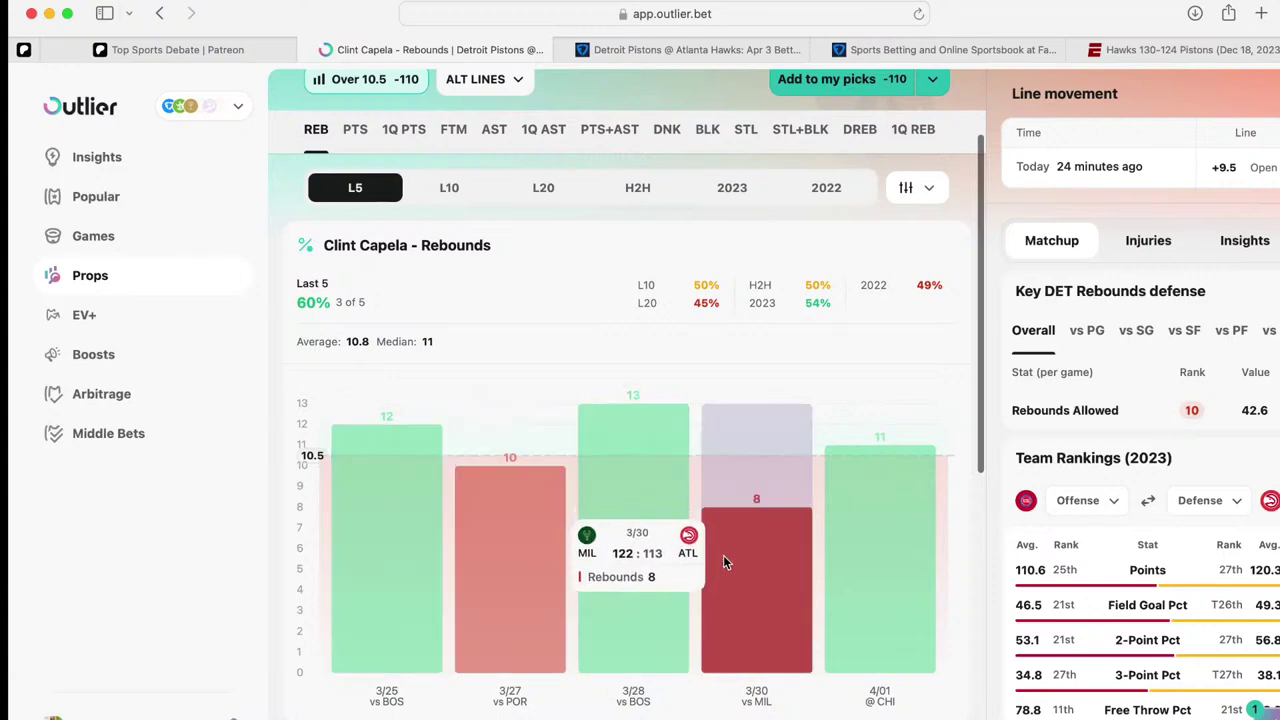
scroll(543, 450, "up", 3)
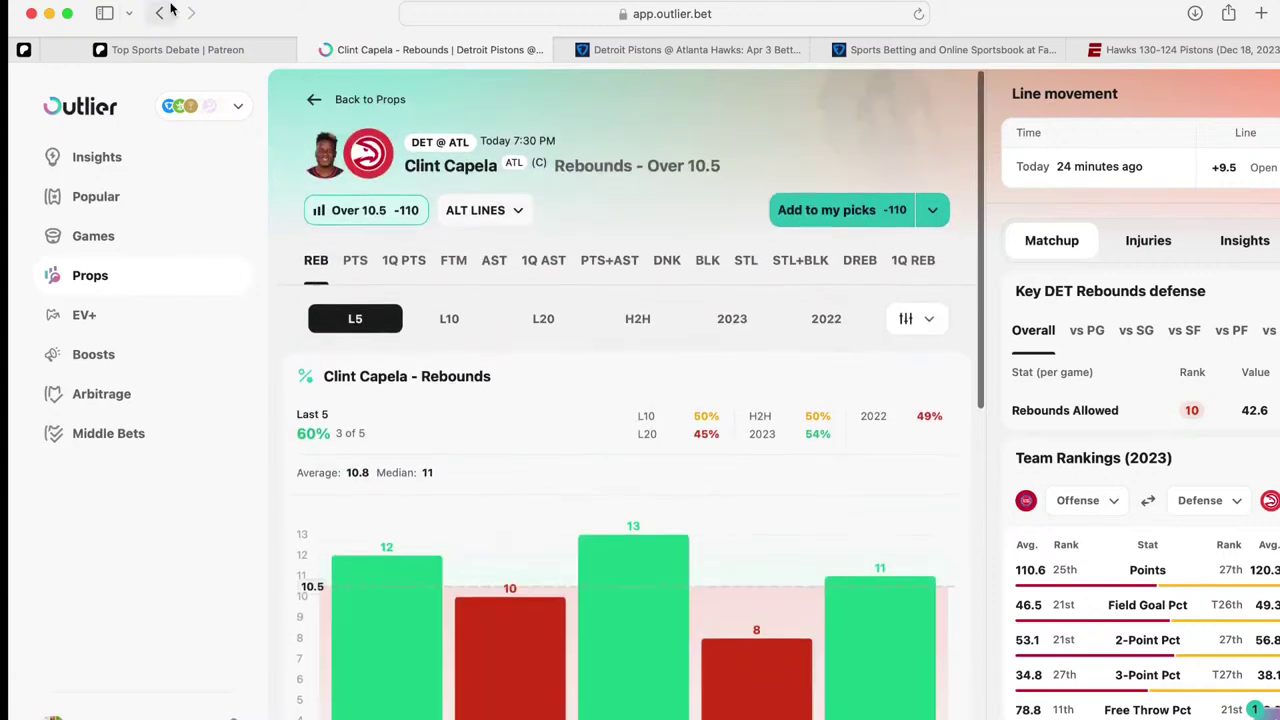
Return to the props list, clear the Clint Capela filter and look through all players' Over rebounds props
left_click(343, 104)
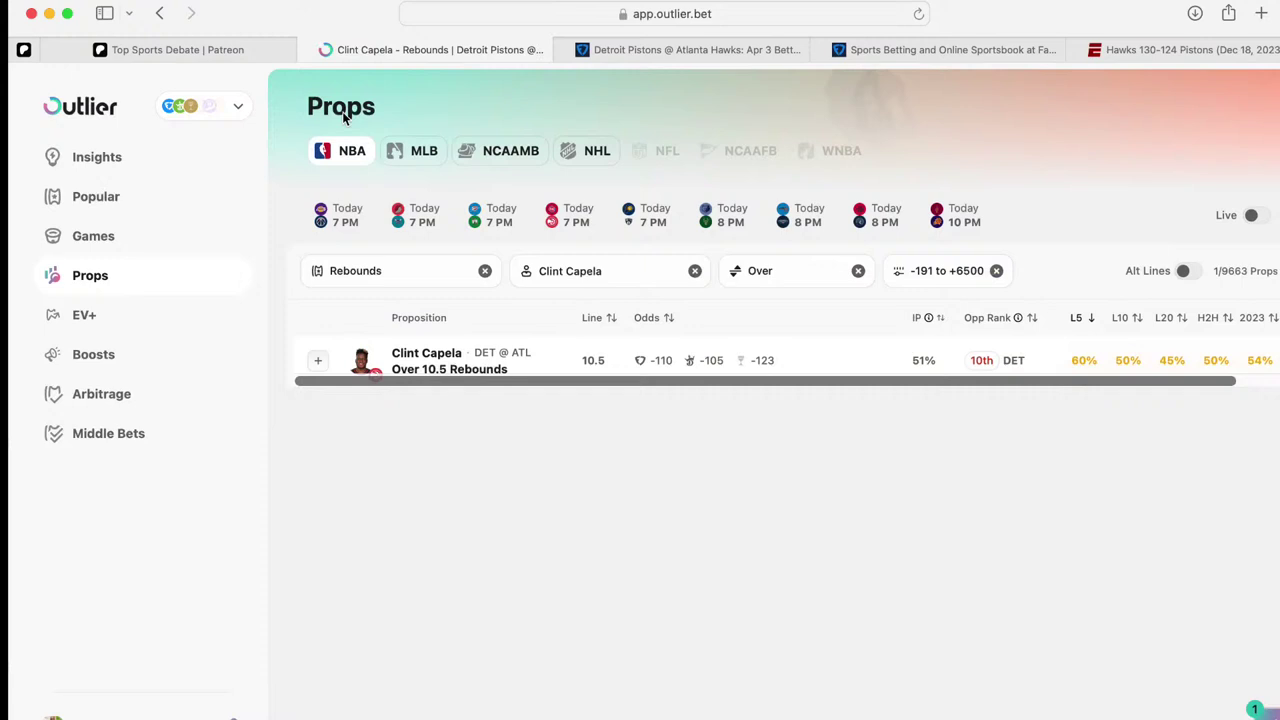
left_click(694, 271)
scroll(594, 379, "down", 5)
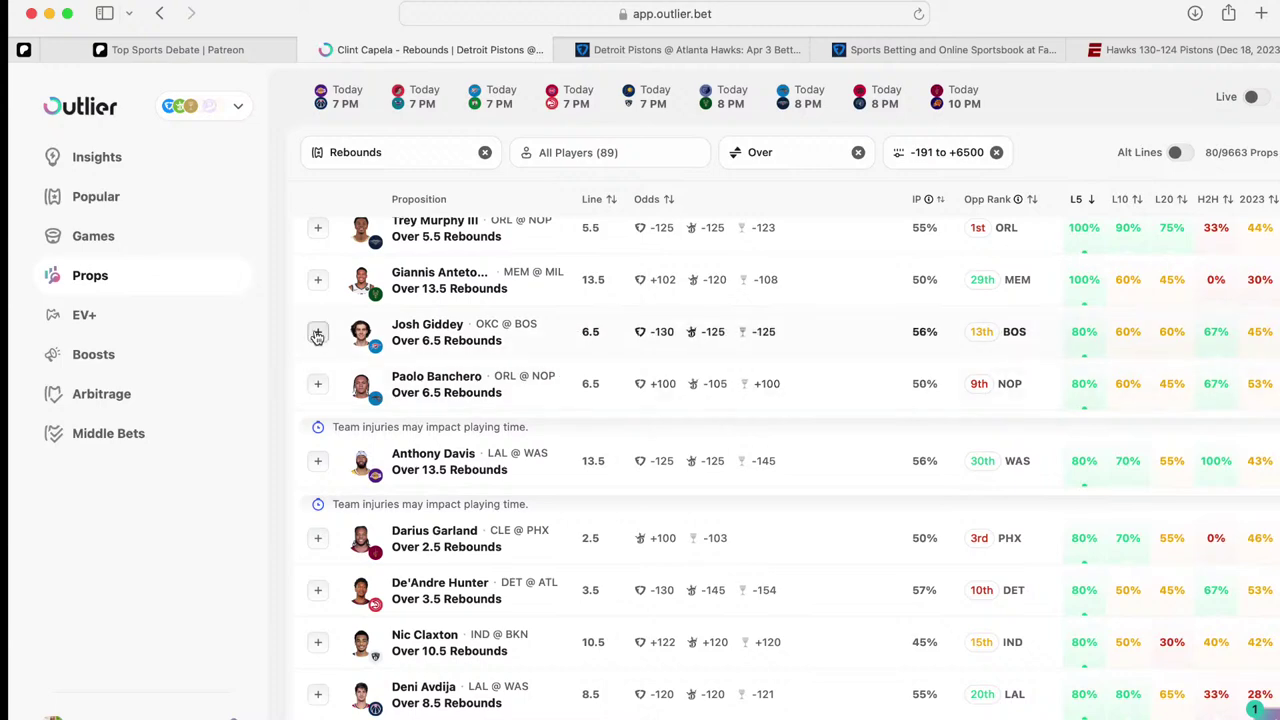
Open Josh Giddey's Over 6.5 Rebounds prop and examine his last-five and head-to-head rebound results
left_click(446, 331)
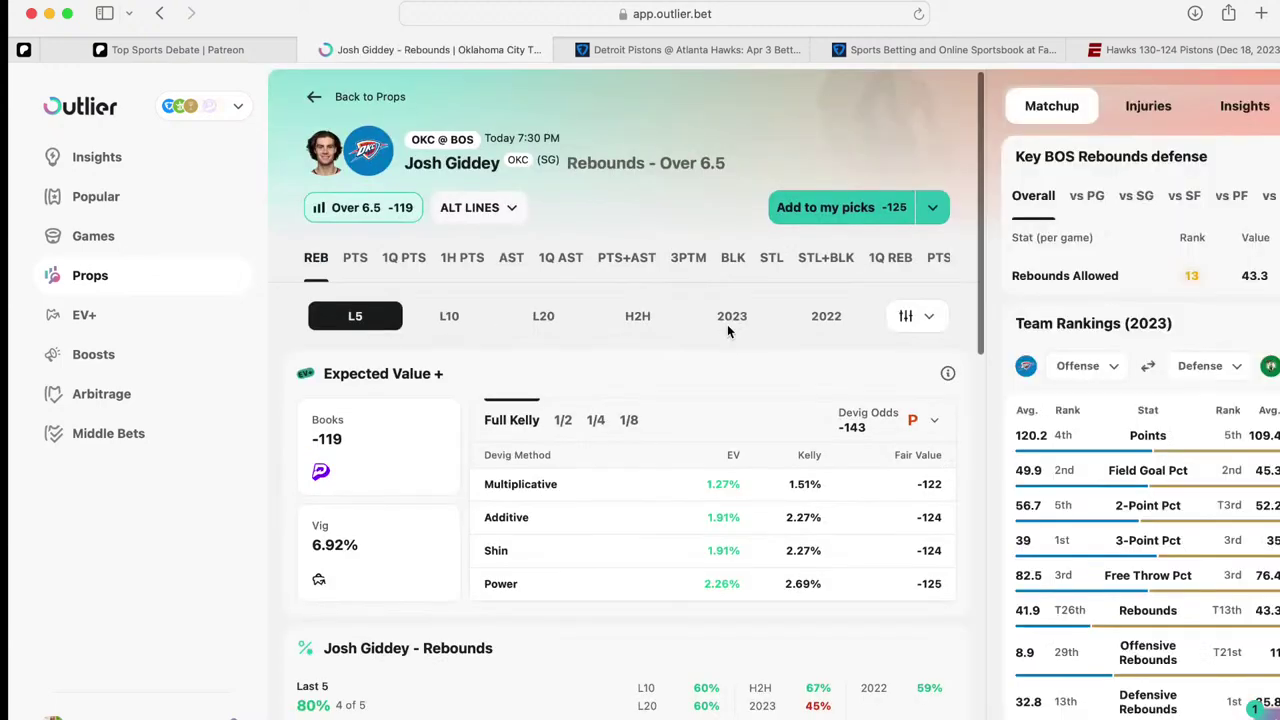
scroll(727, 324, "down", 8)
scroll(727, 324, "up", 8)
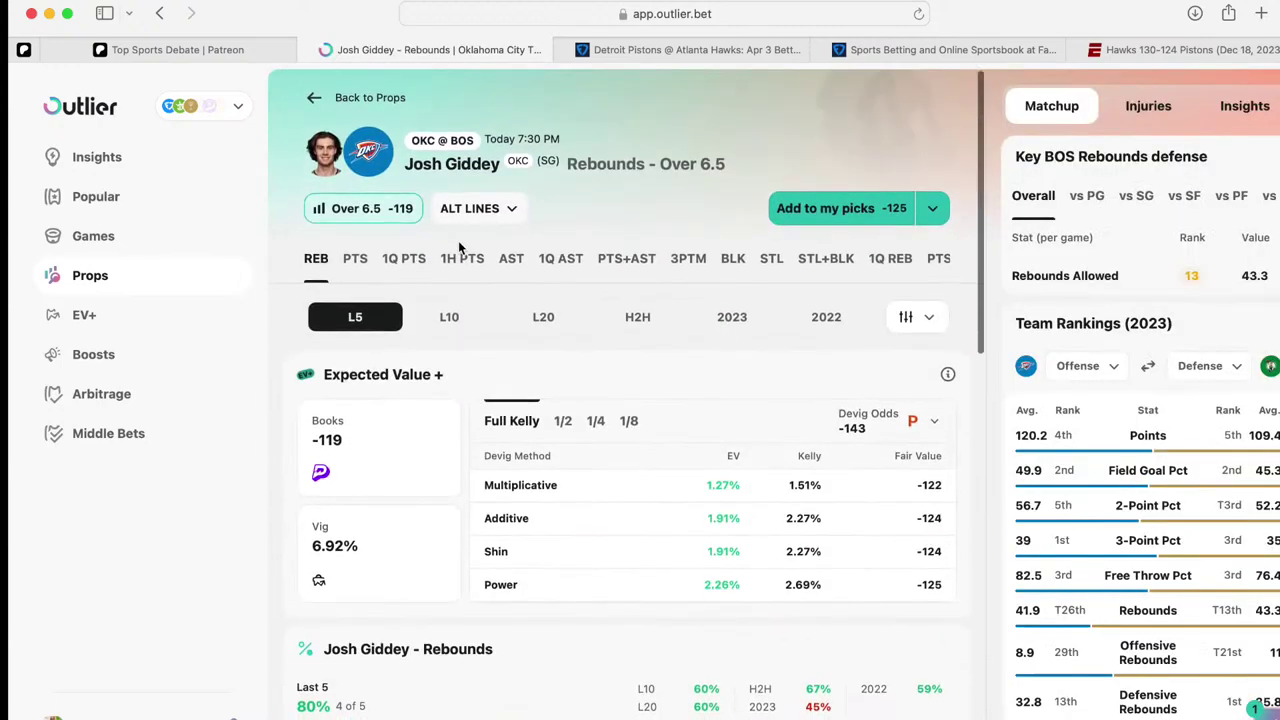
left_click(637, 318)
scroll(640, 320, "down", 5)
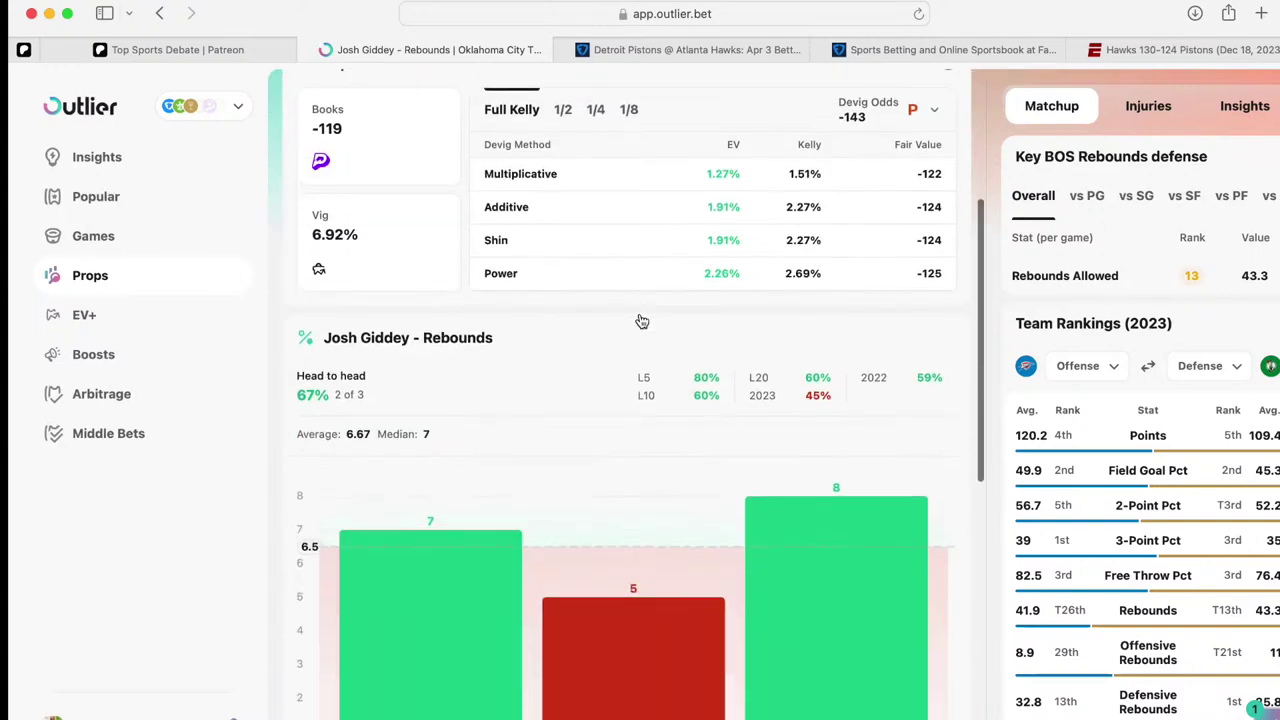
Return to the props list and look further through all players' Over rebounds props
scroll(640, 320, "up", 5)
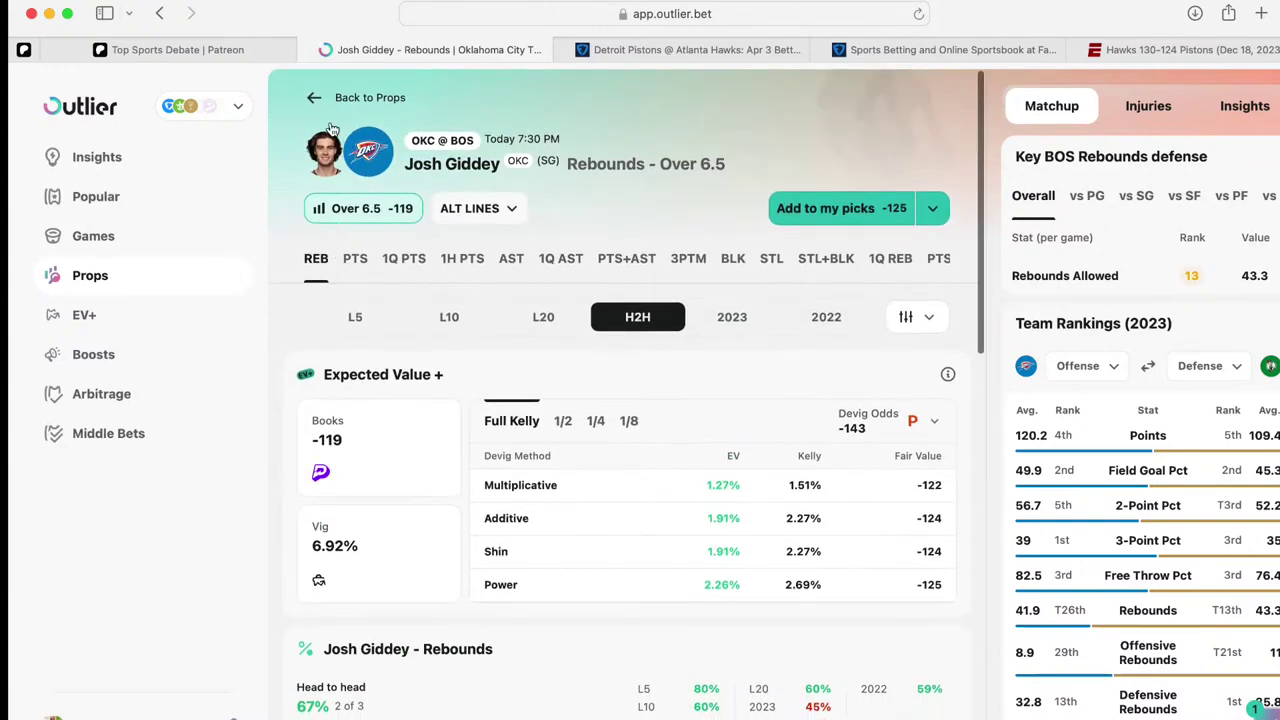
left_click(316, 98)
scroll(407, 355, "down", 3)
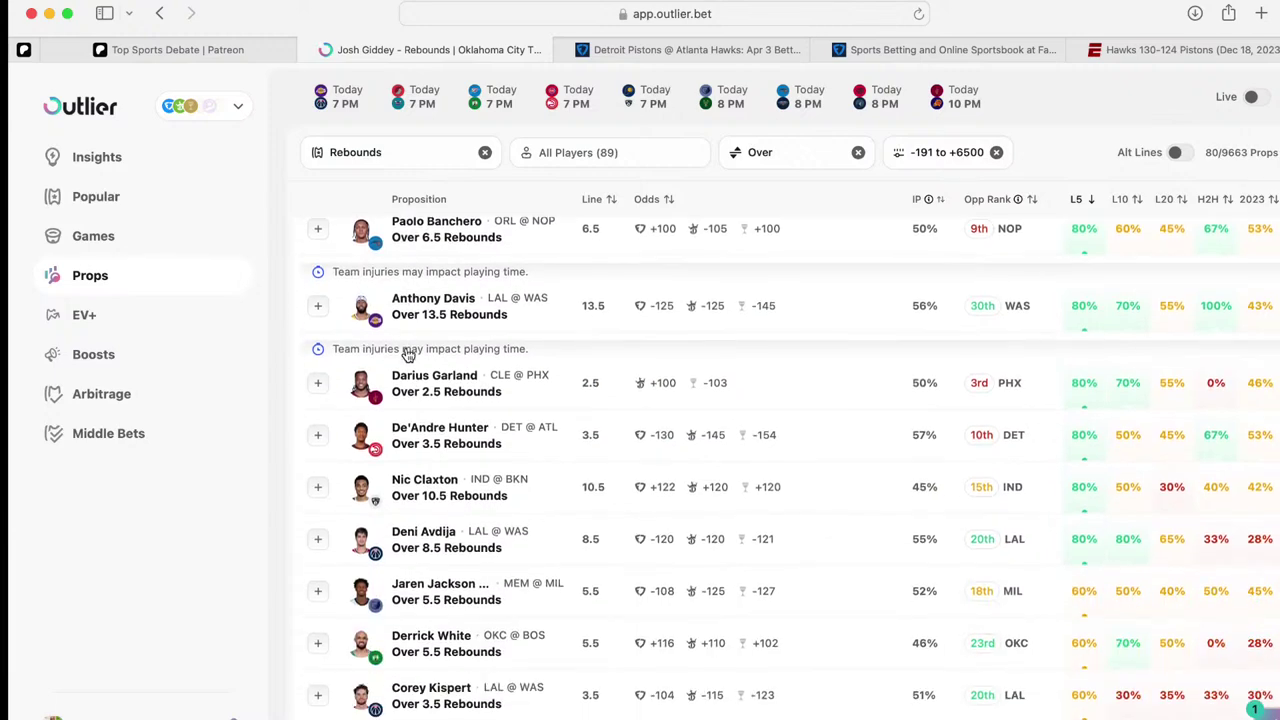
scroll(407, 355, "down", 7)
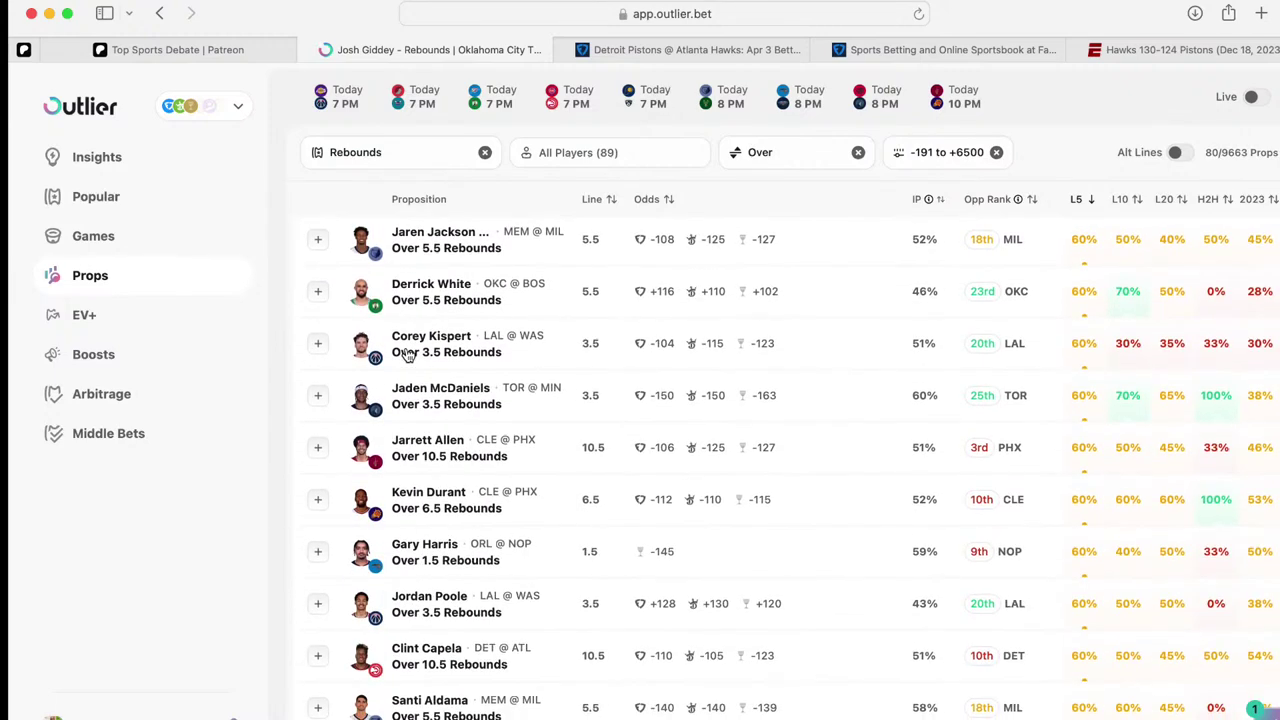
Open Jaden McDaniels' Over 3.5 Rebounds prop, check his last-five and head-to-head rebounds, and add it to the picks
left_click(436, 392)
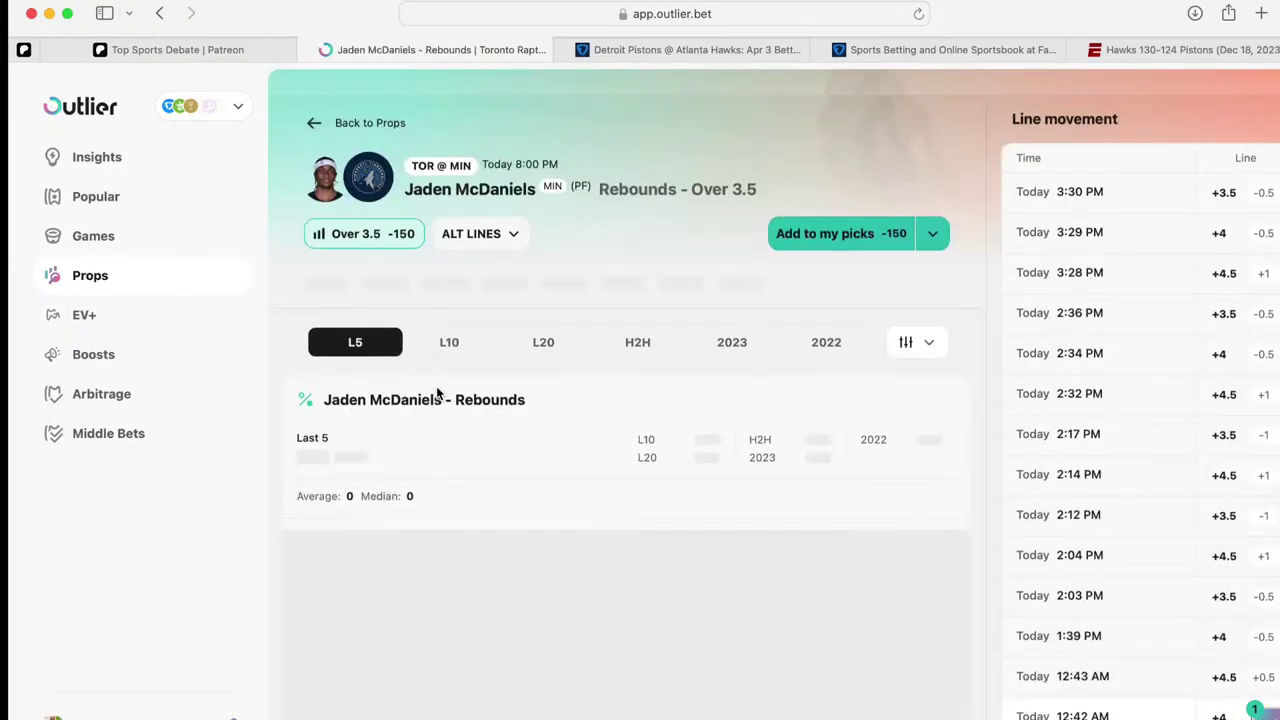
scroll(436, 393, "down", 3)
scroll(437, 311, "up", 2)
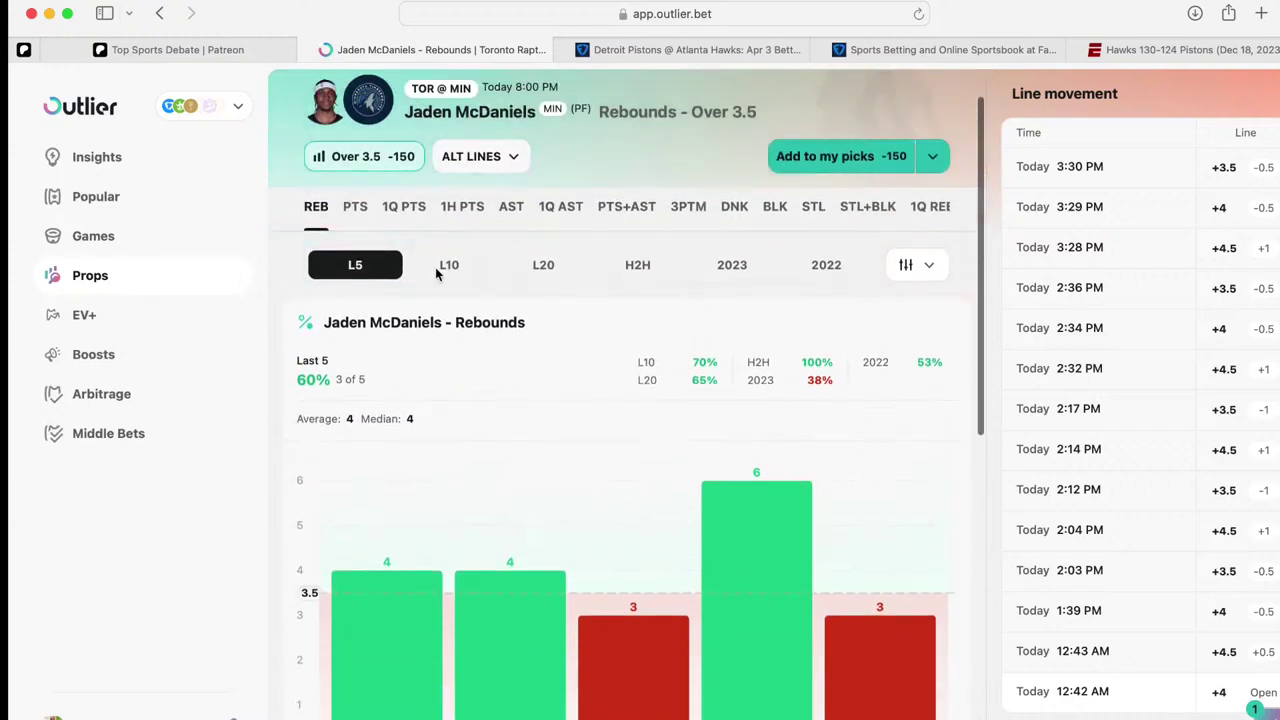
left_click(627, 265)
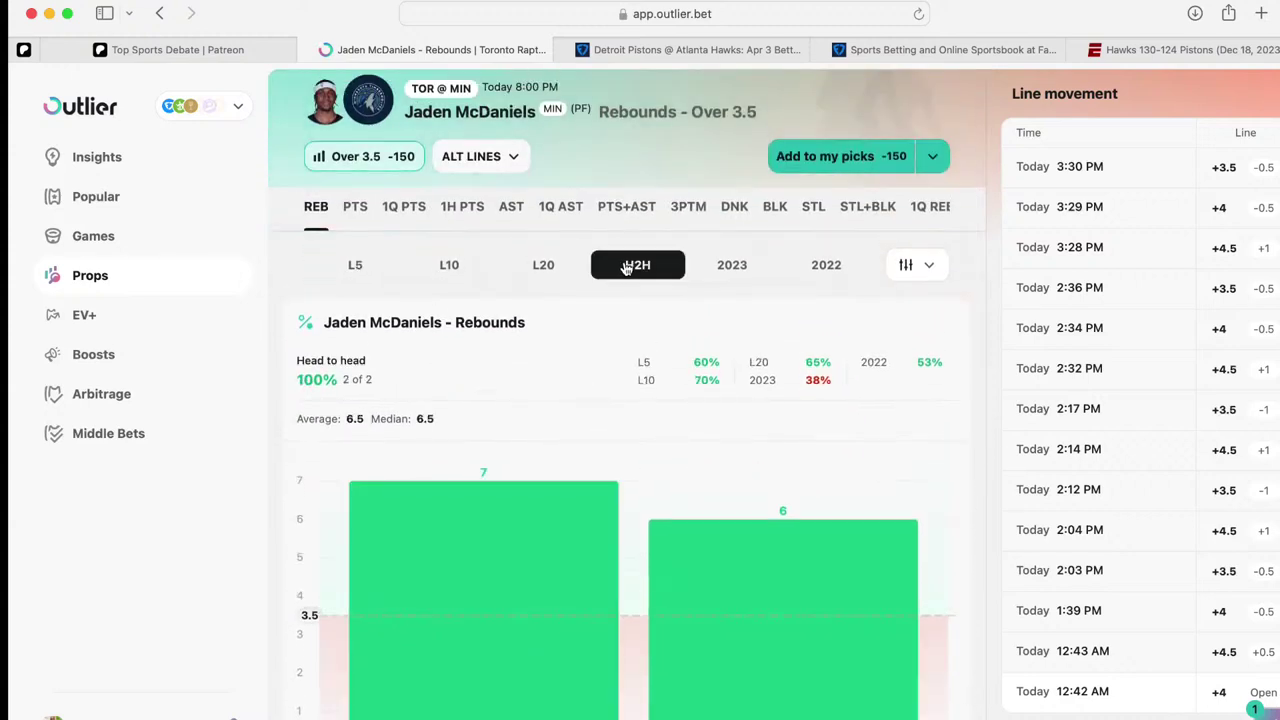
mouse_move(524, 528)
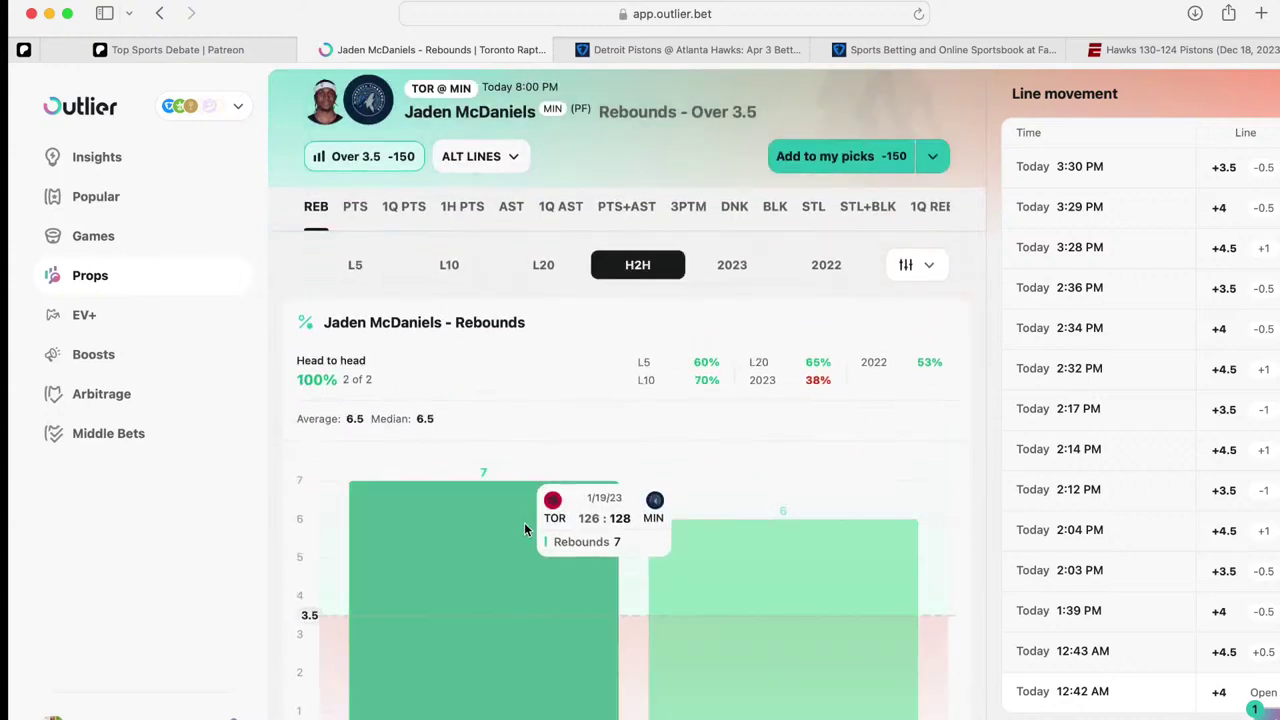
left_click(826, 158)
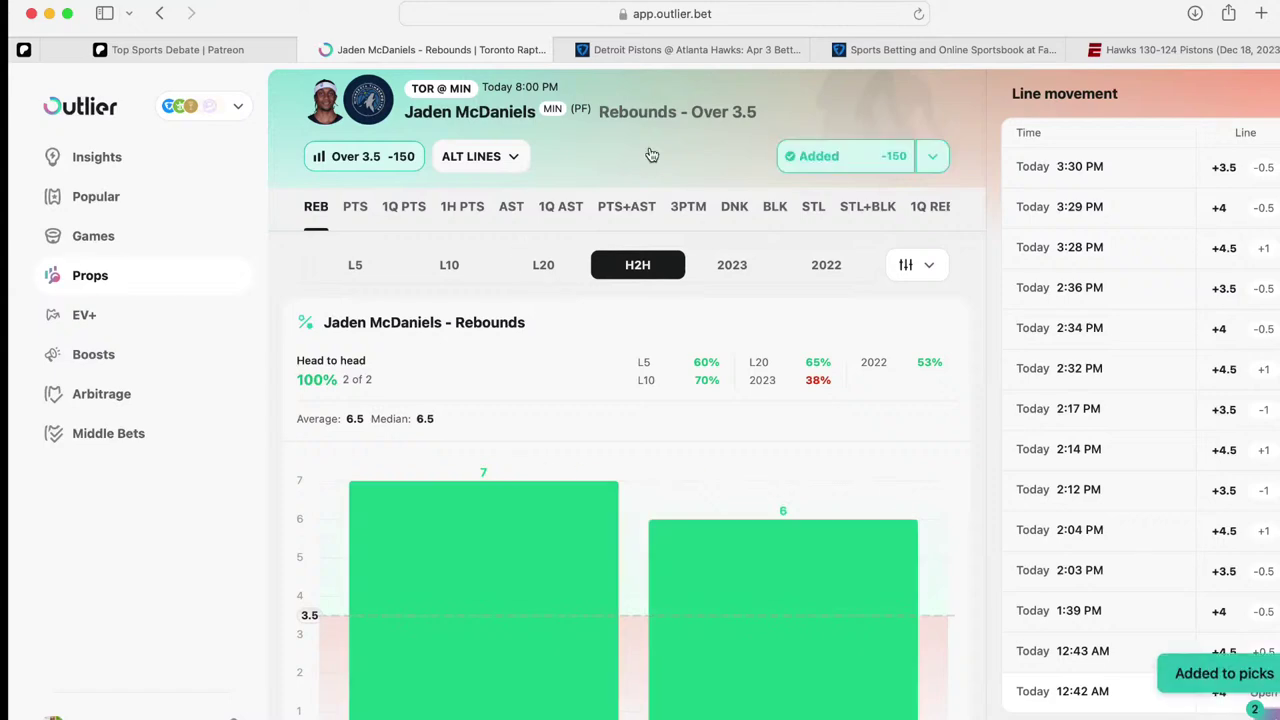
Return to the props list and replace the Rebounds proposition filter with Three Pointers
scroll(320, 120, "up", 2)
left_click(314, 100)
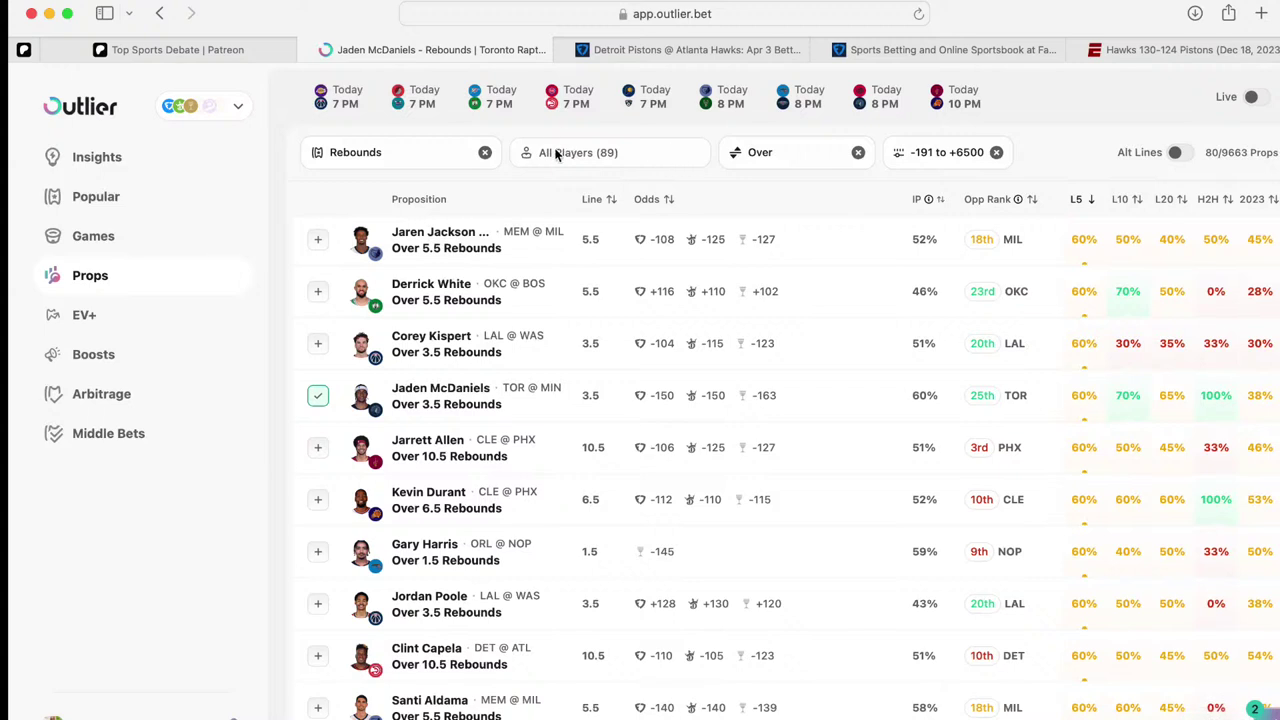
left_click(484, 153)
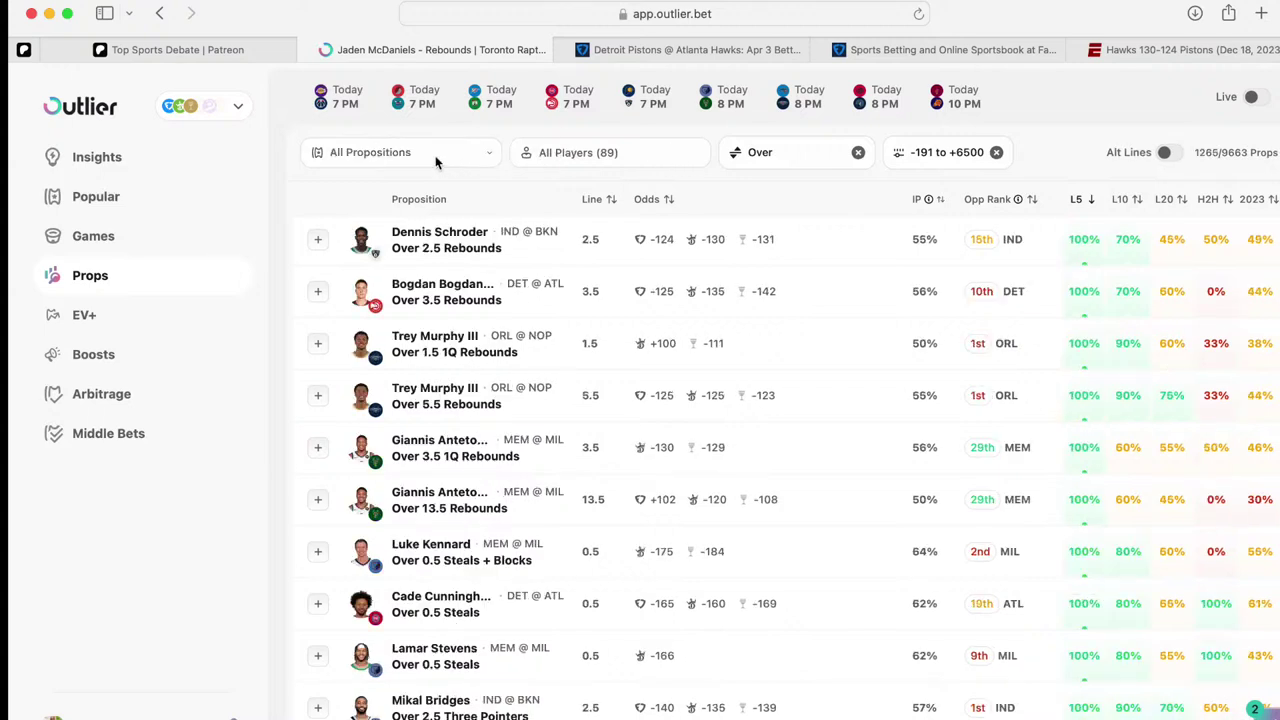
left_click(434, 158)
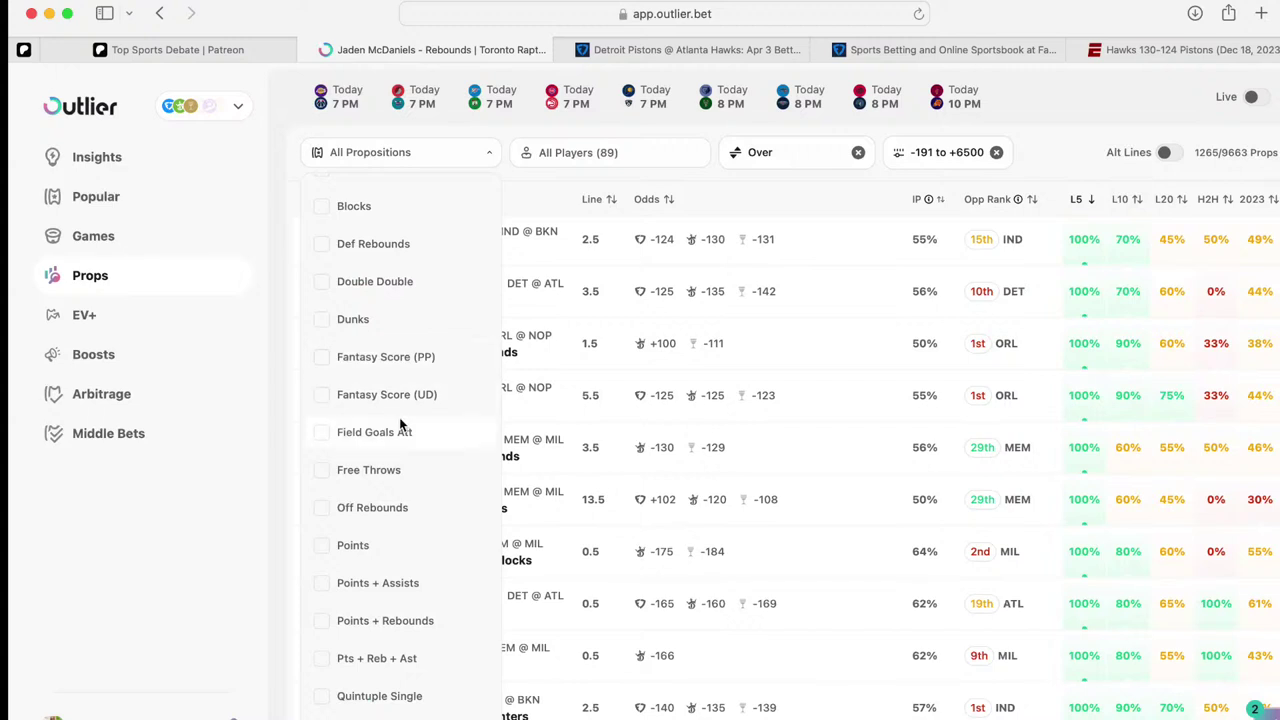
scroll(400, 425, "down", 4)
scroll(400, 424, "down", 2)
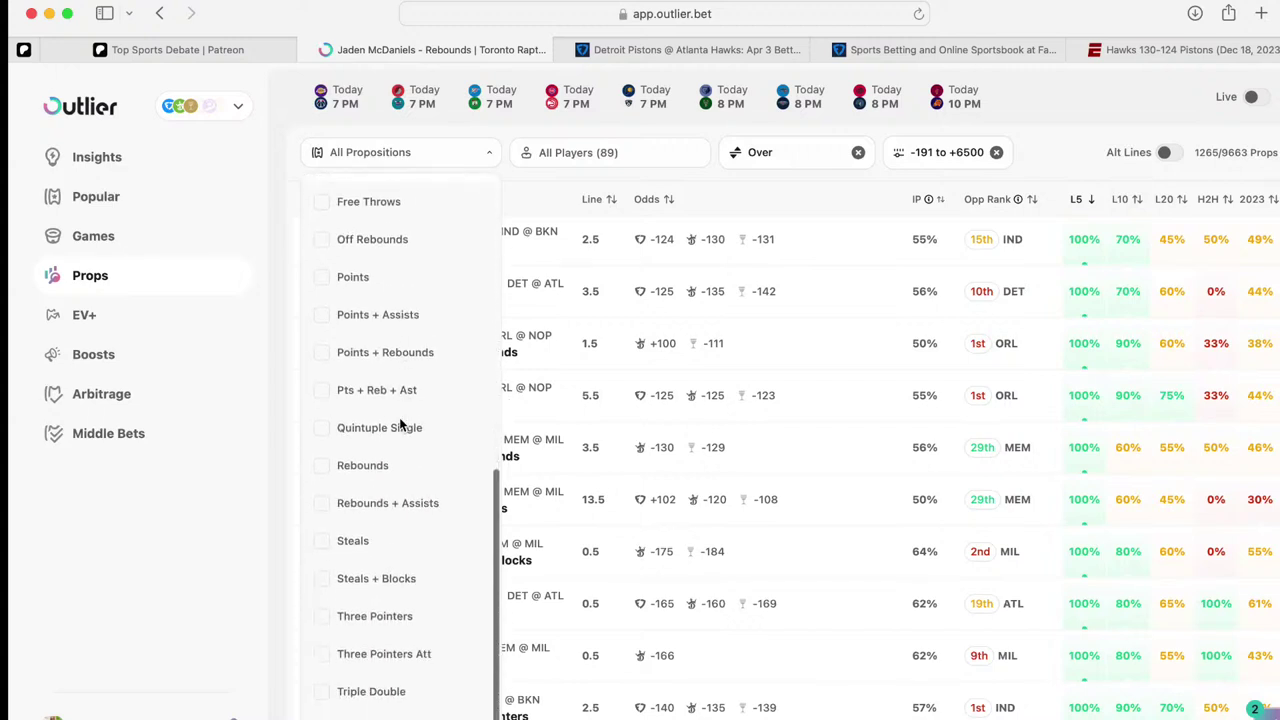
left_click(378, 617)
left_click(1047, 113)
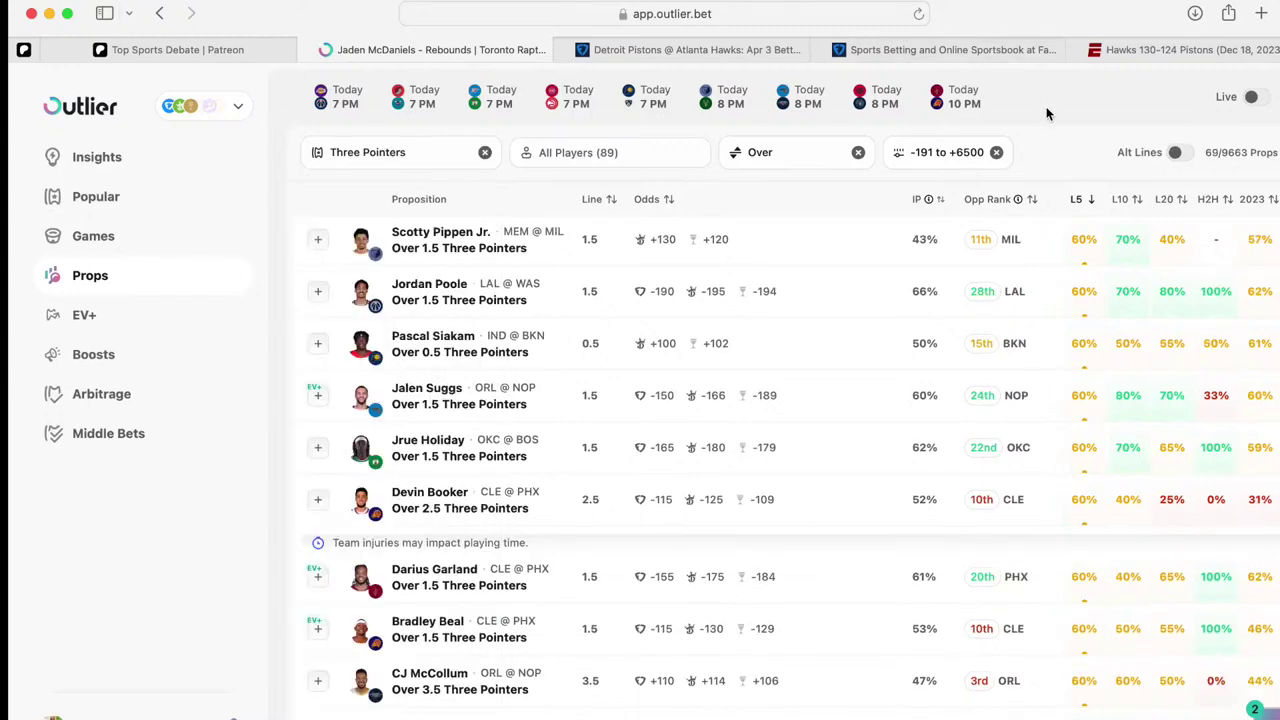
Open Mikal Bridges' Over 2.5 Three Pointers prop, check his last five games, and add it to the picks
scroll(613, 322, "up", 2)
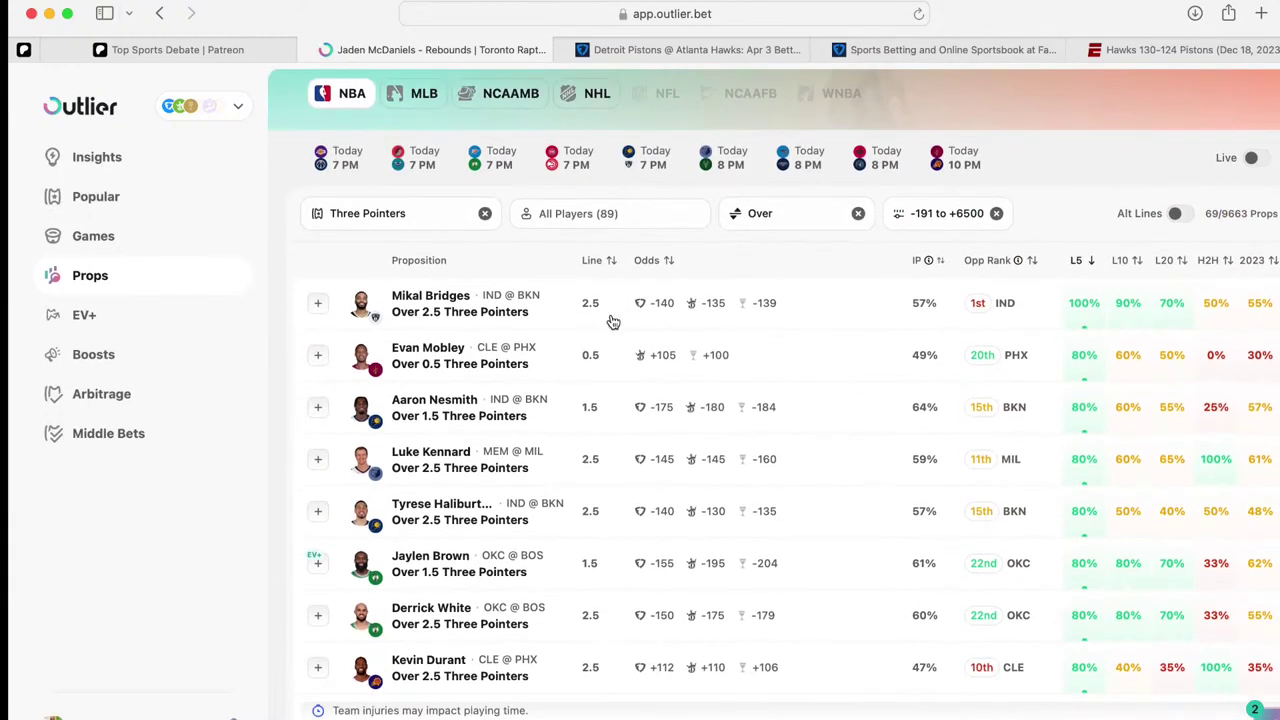
scroll(613, 322, "down", 1)
left_click(443, 289)
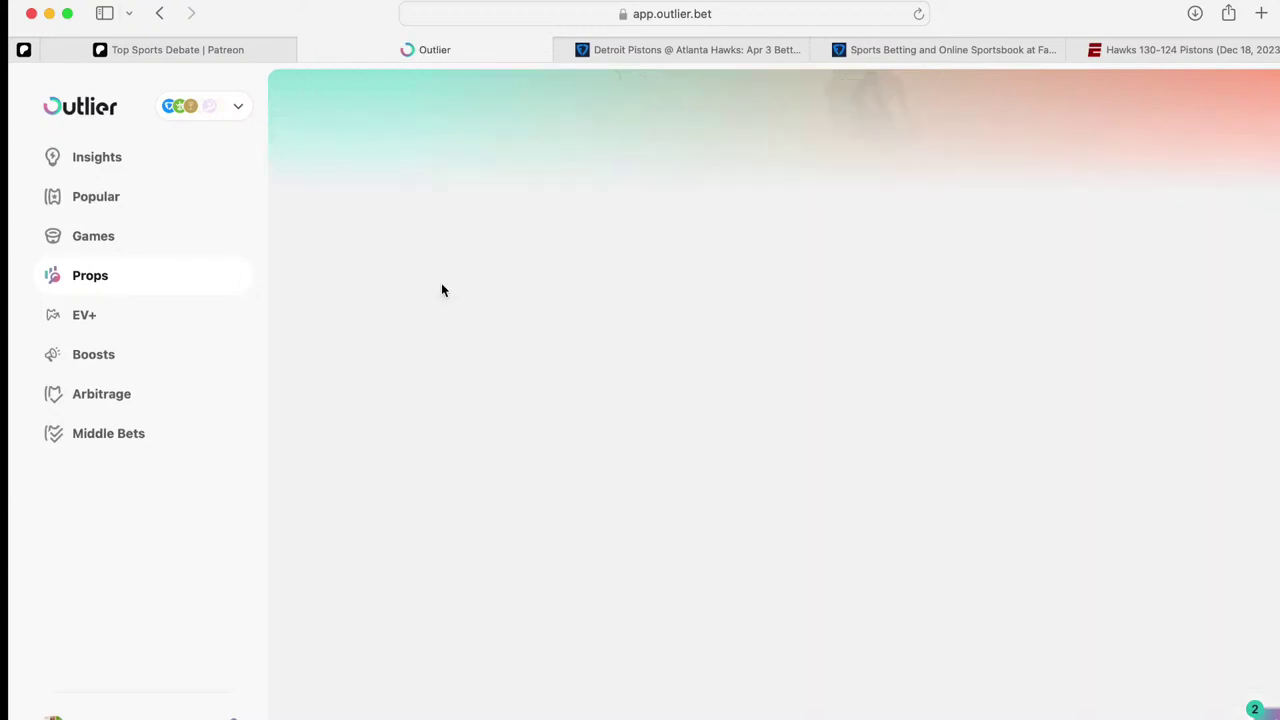
scroll(560, 380, "down", 5)
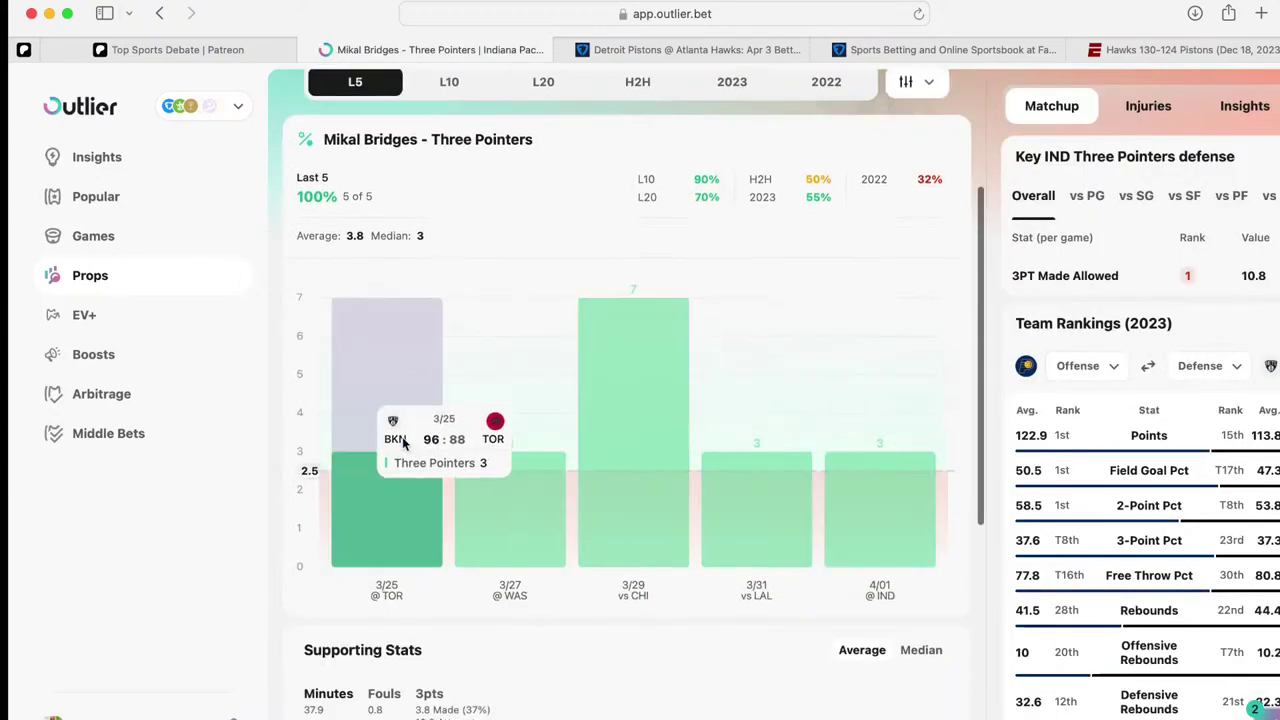
scroll(586, 266, "up", 5)
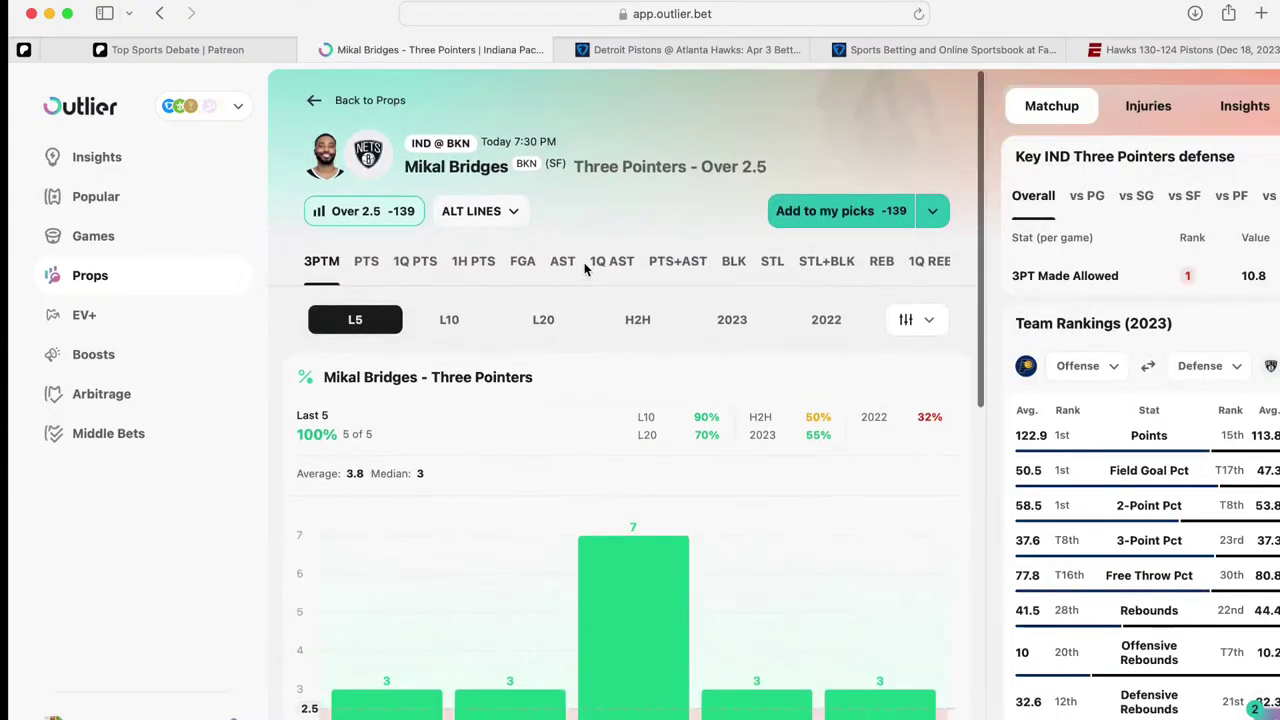
left_click(873, 210)
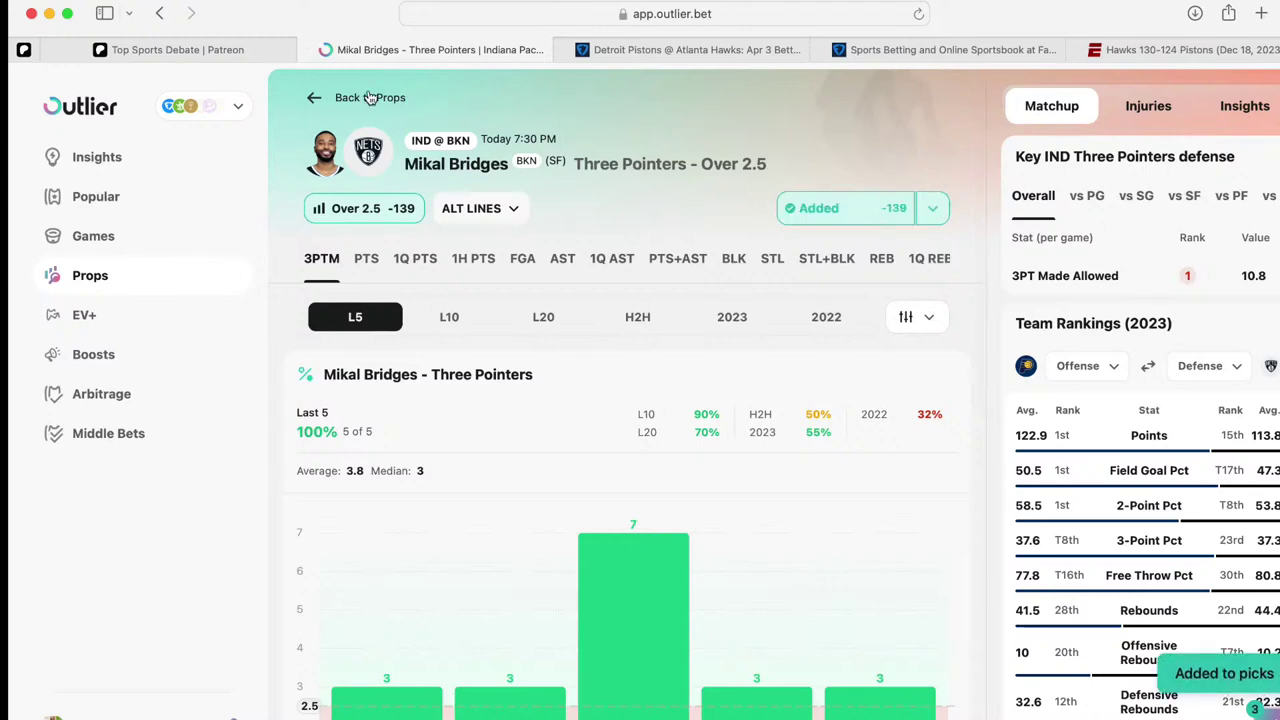
Return to the props list and clear the Three Pointers filter to show all propositions
left_click(329, 98)
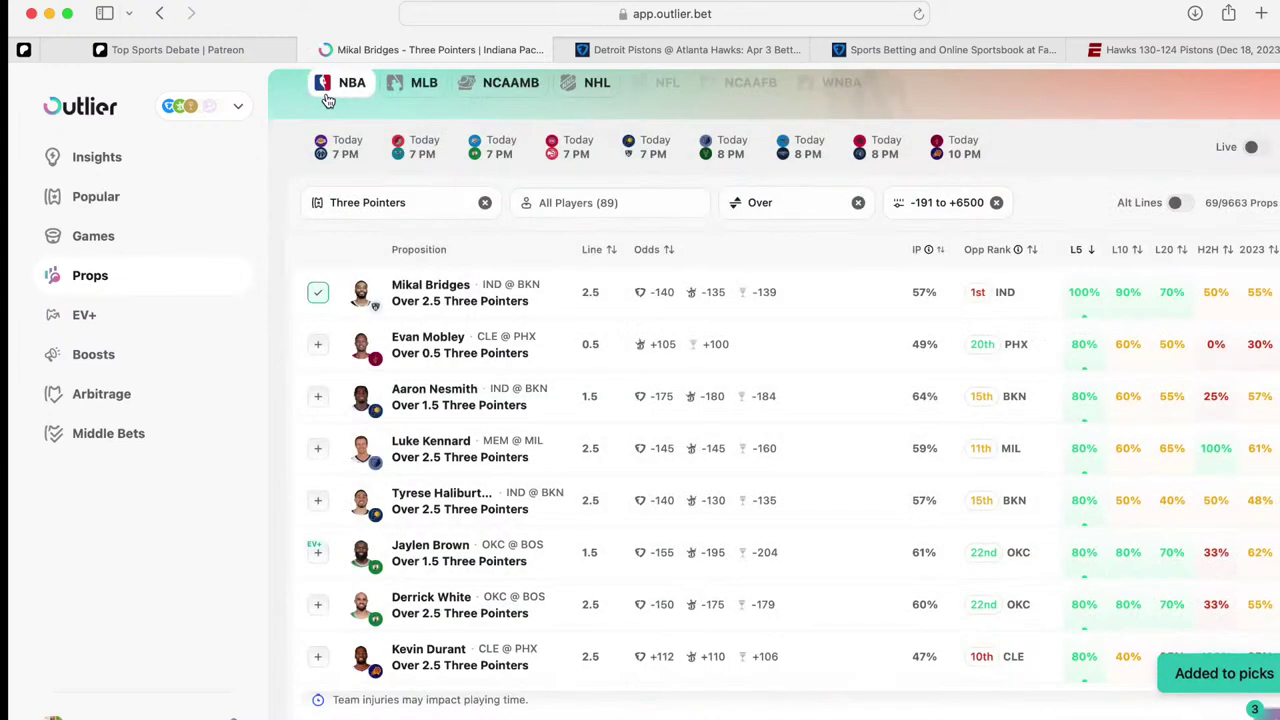
left_click(439, 207)
scroll(380, 391, "down", 1)
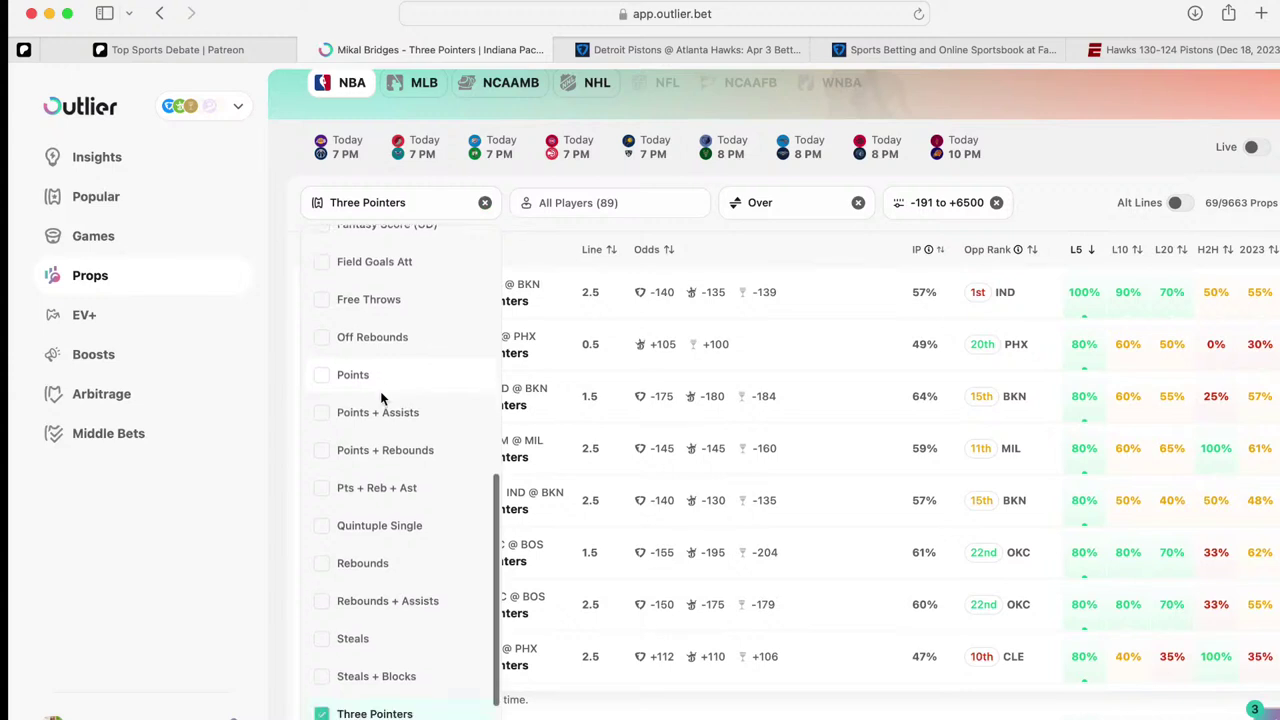
scroll(380, 396, "down", 2)
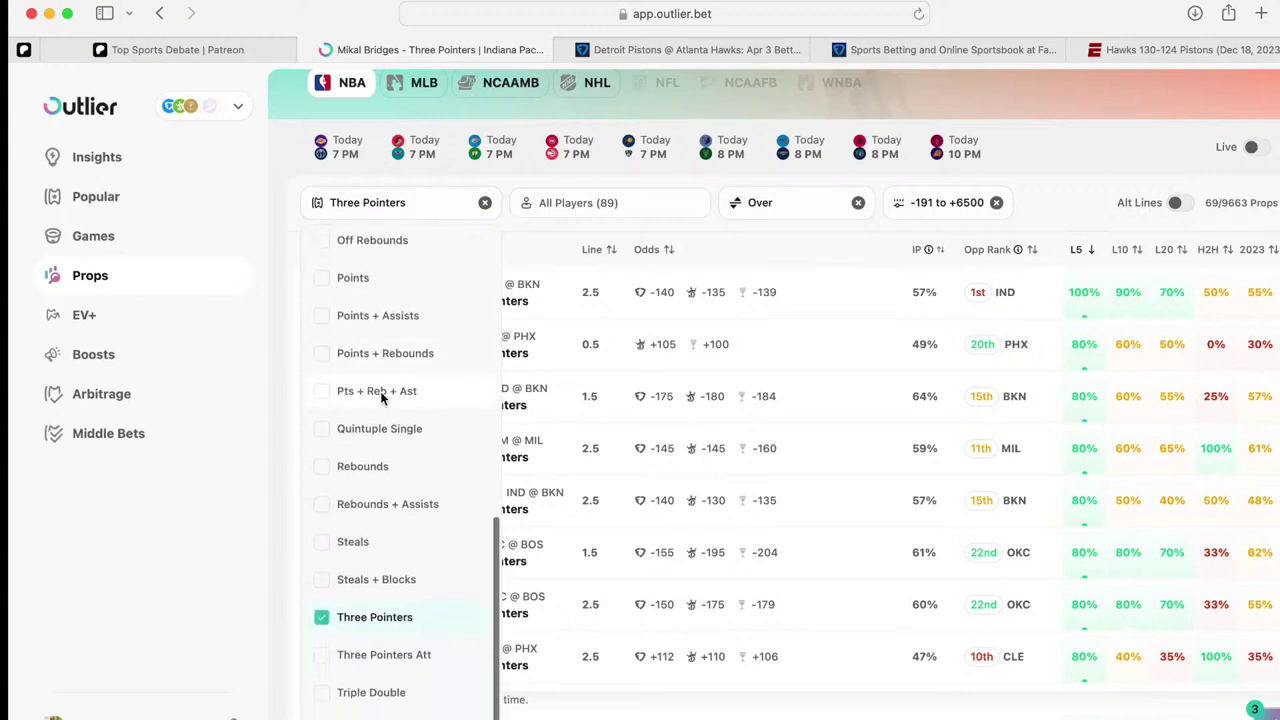
scroll(380, 391, "up", 5)
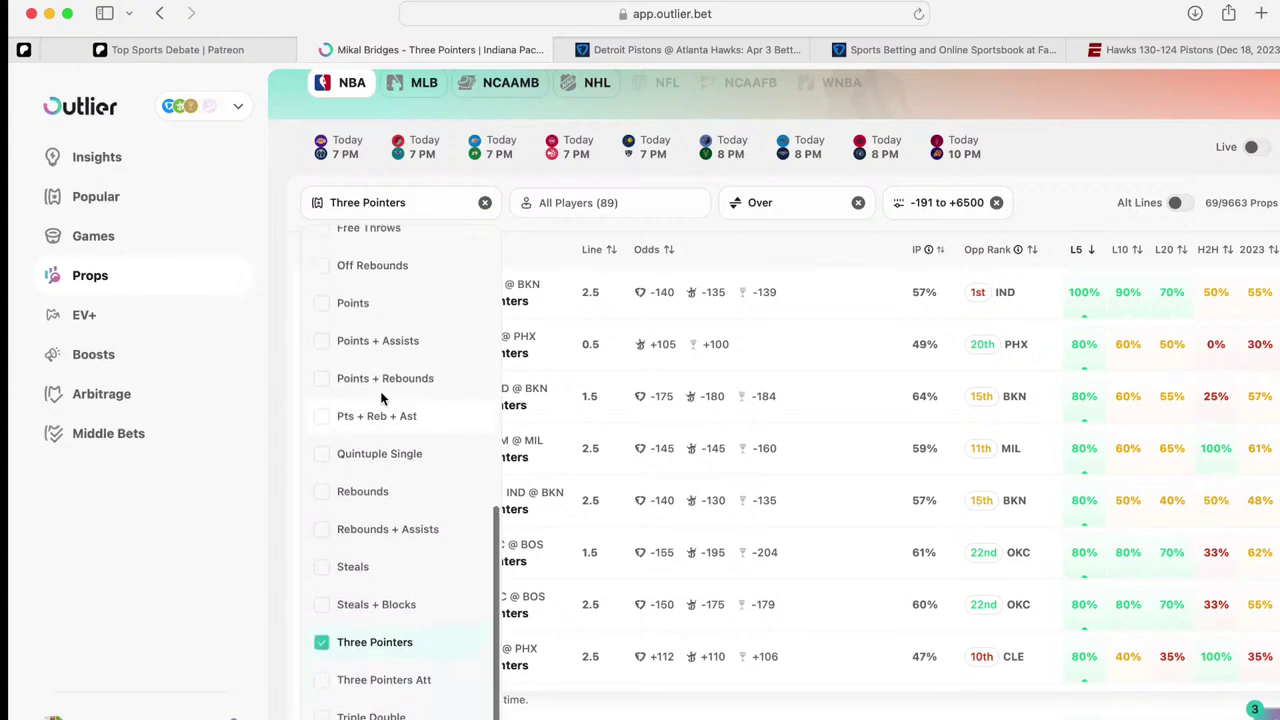
left_click(485, 204)
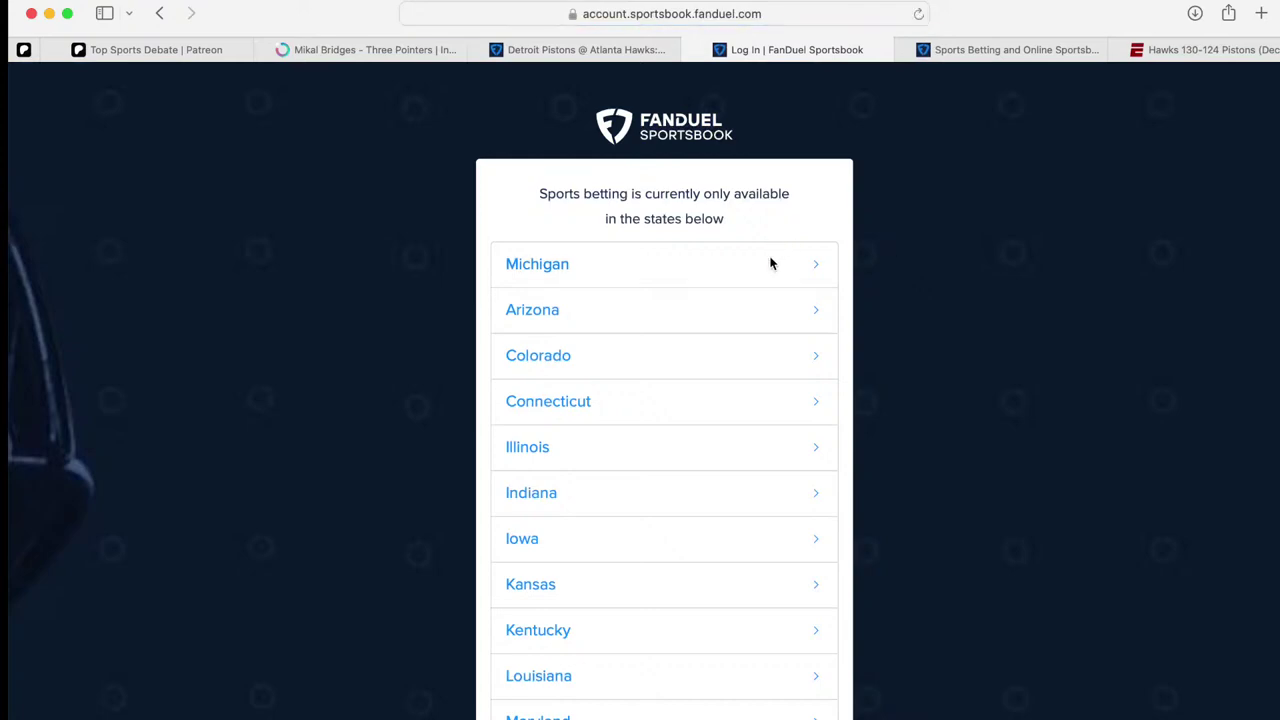
Select Michigan as the FanDuel Sportsbook state to load the betslip, and return to the Outlier props list
left_click(770, 263)
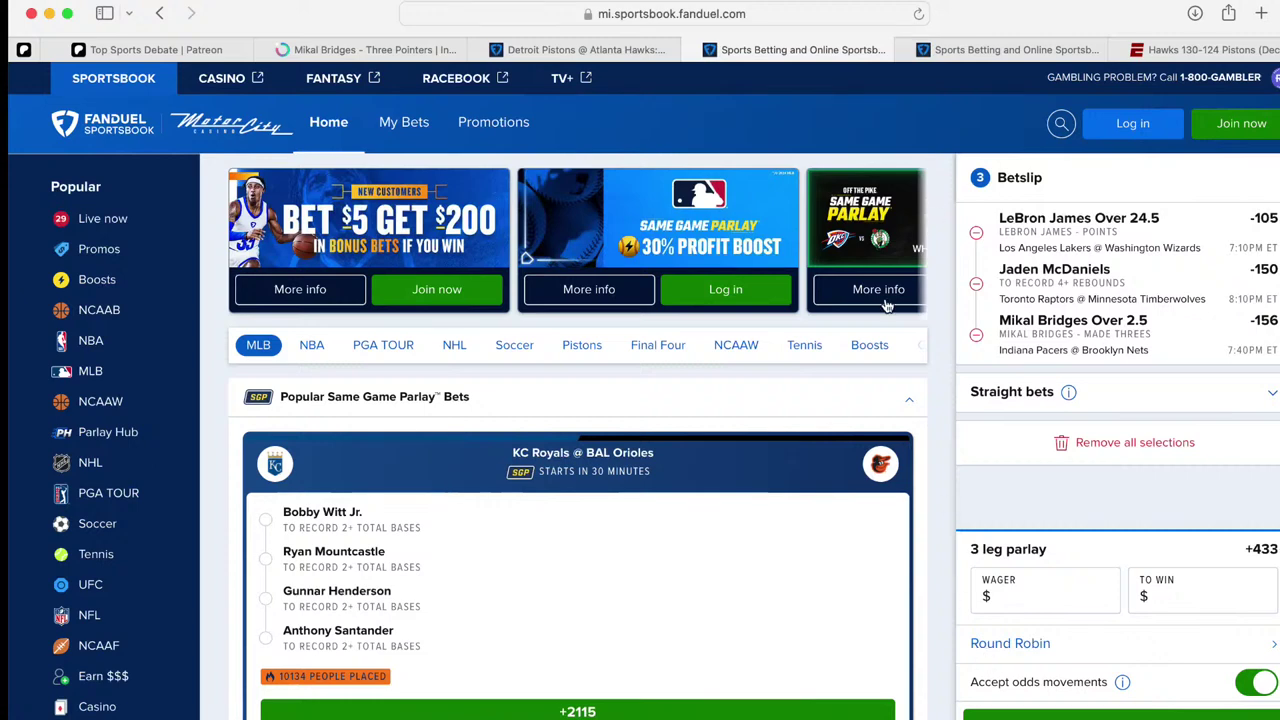
left_click(313, 53)
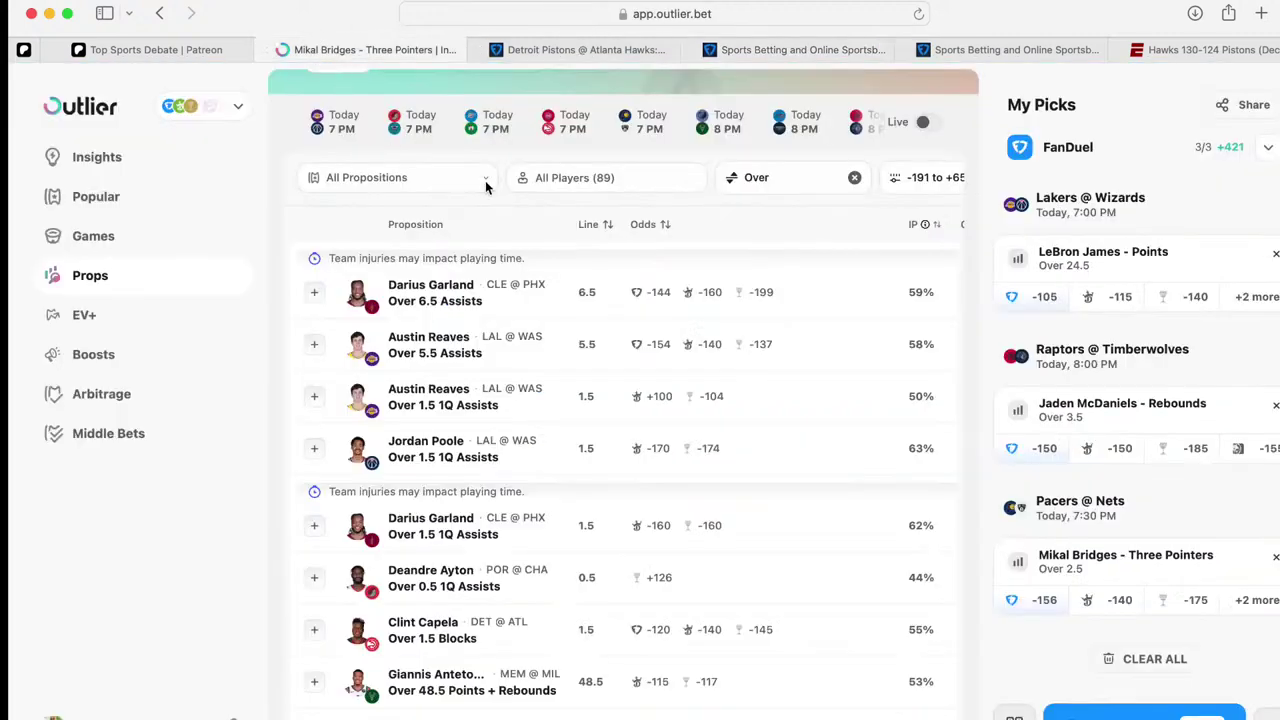
Search the player filter for "book" and limit the Over props to Devin Booker
left_click(606, 186)
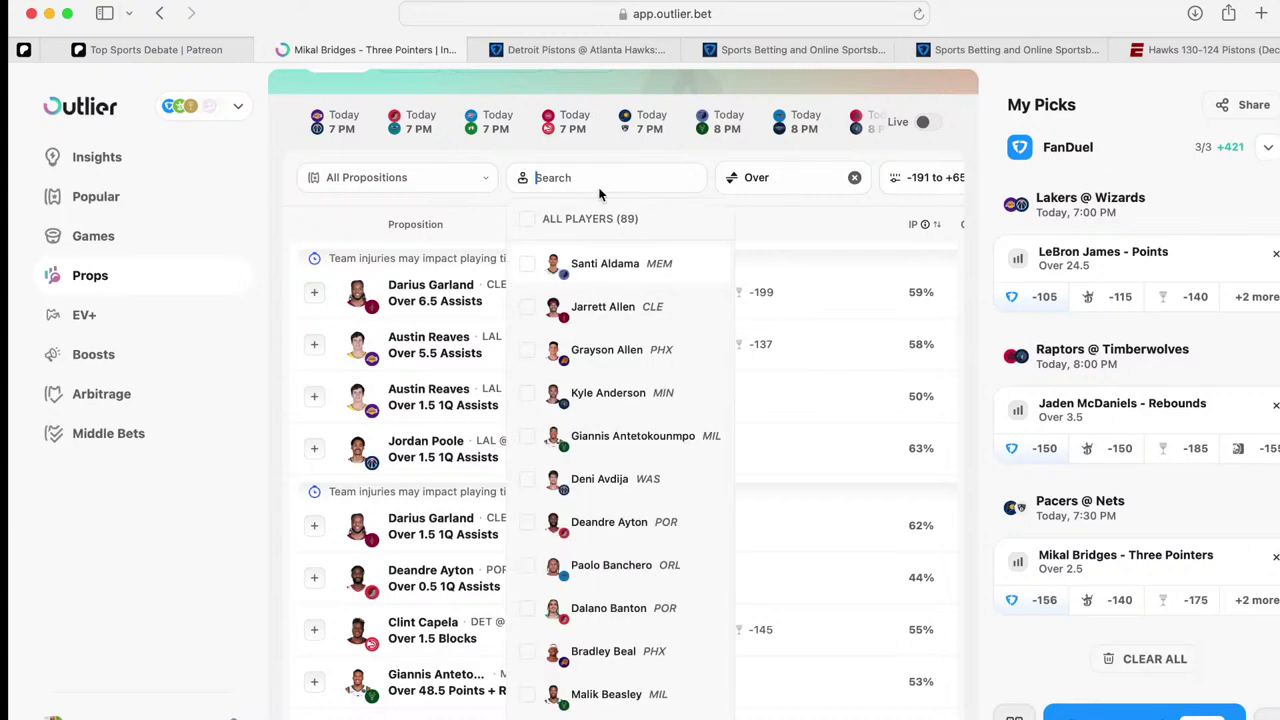
type("book")
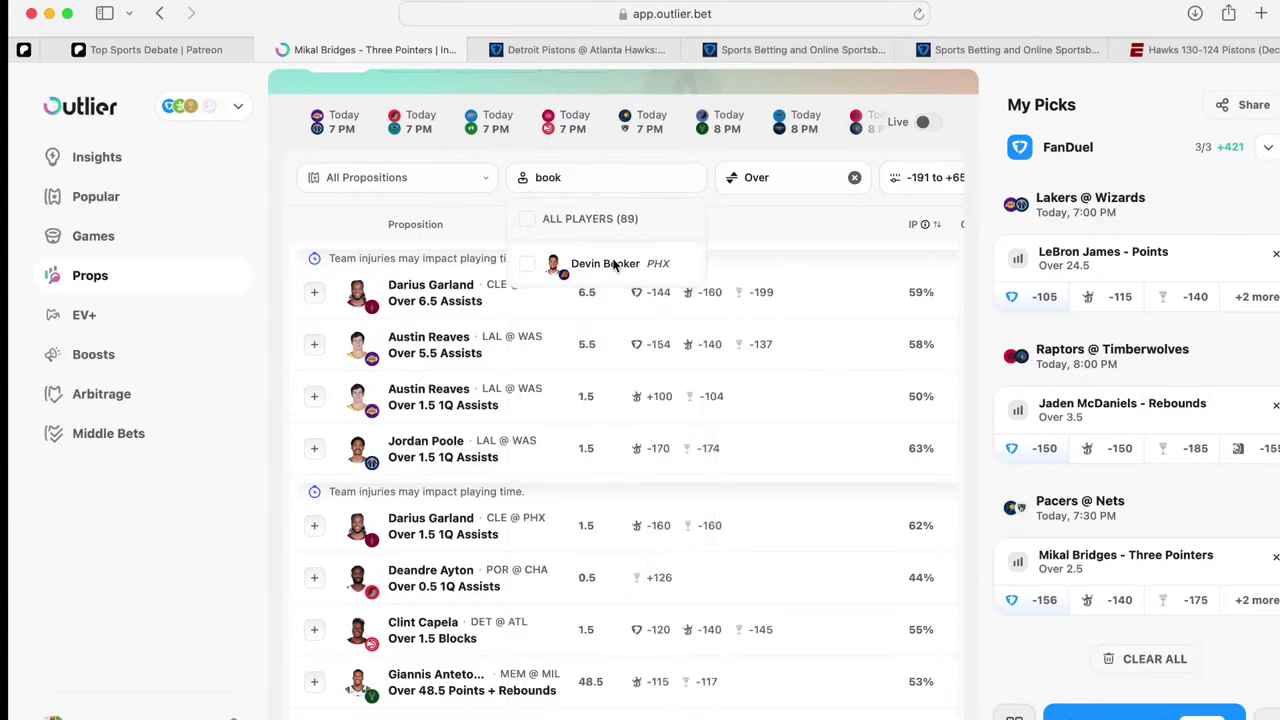
left_click(517, 256)
Open Devin Booker's assists prop, examine his last five games, and add the alternate Under 6.5 line to the picks
left_click(450, 338)
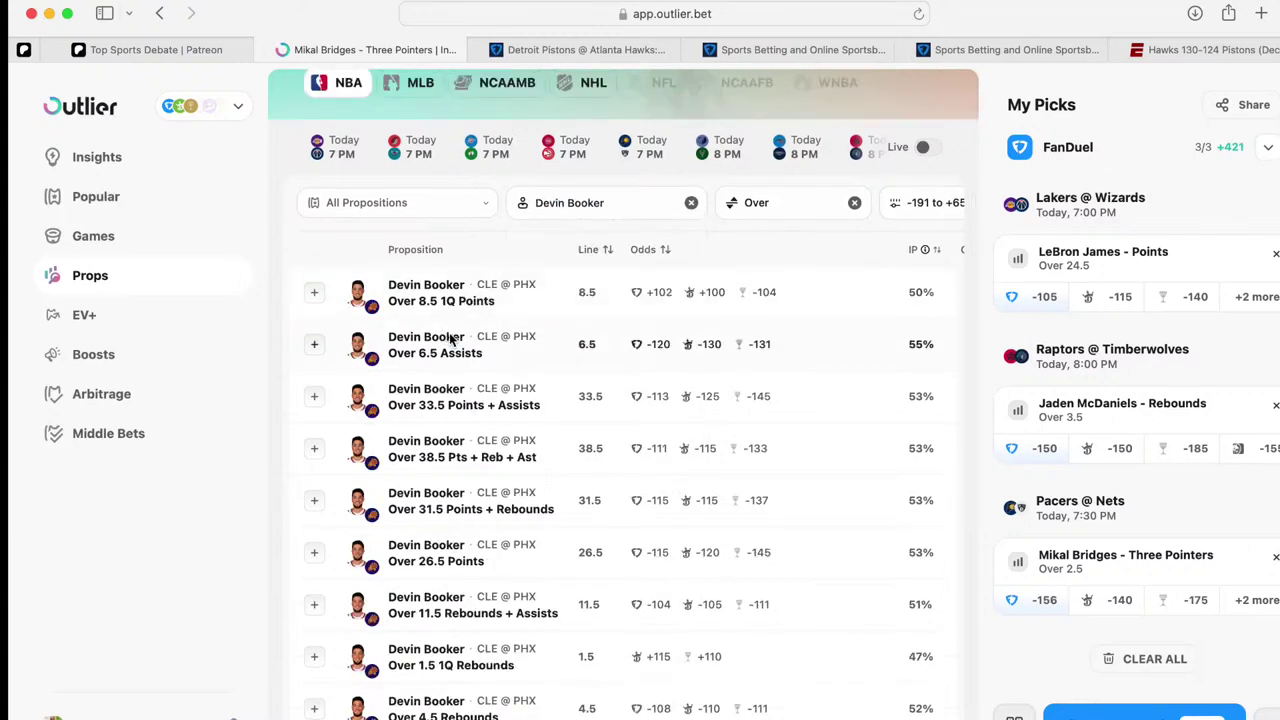
scroll(449, 332, "down", 2)
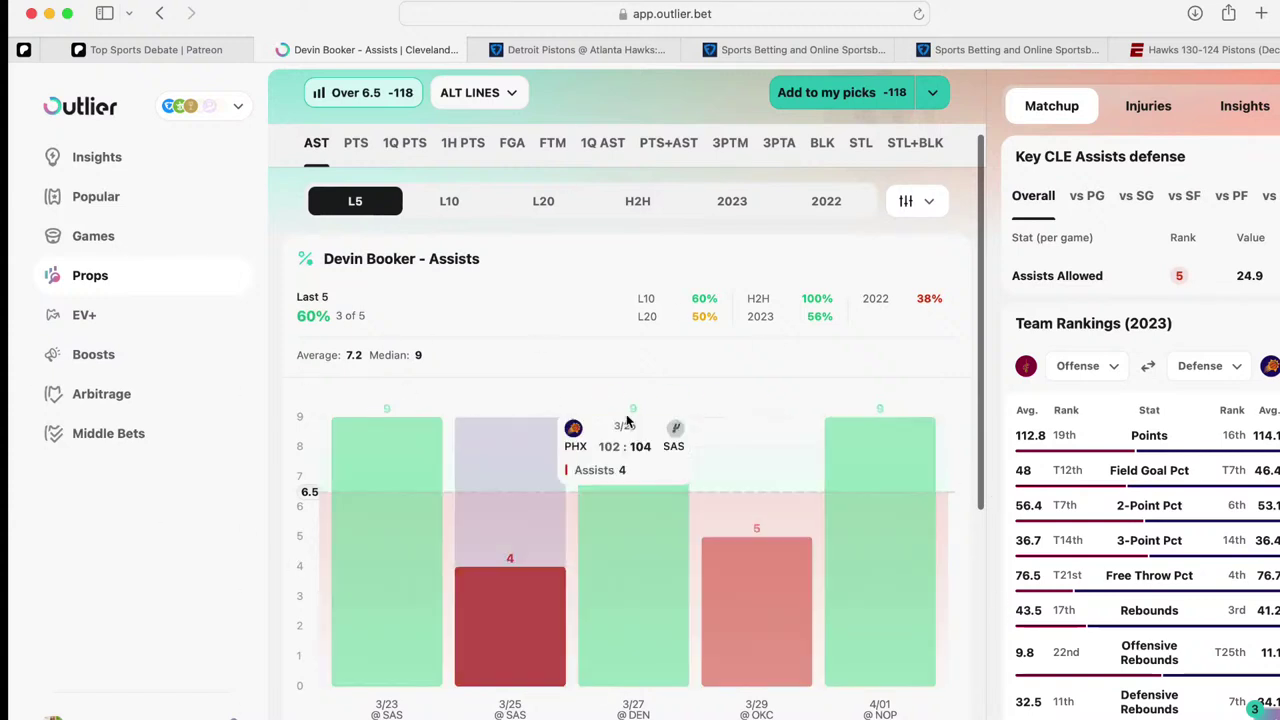
scroll(800, 371, "up", 3)
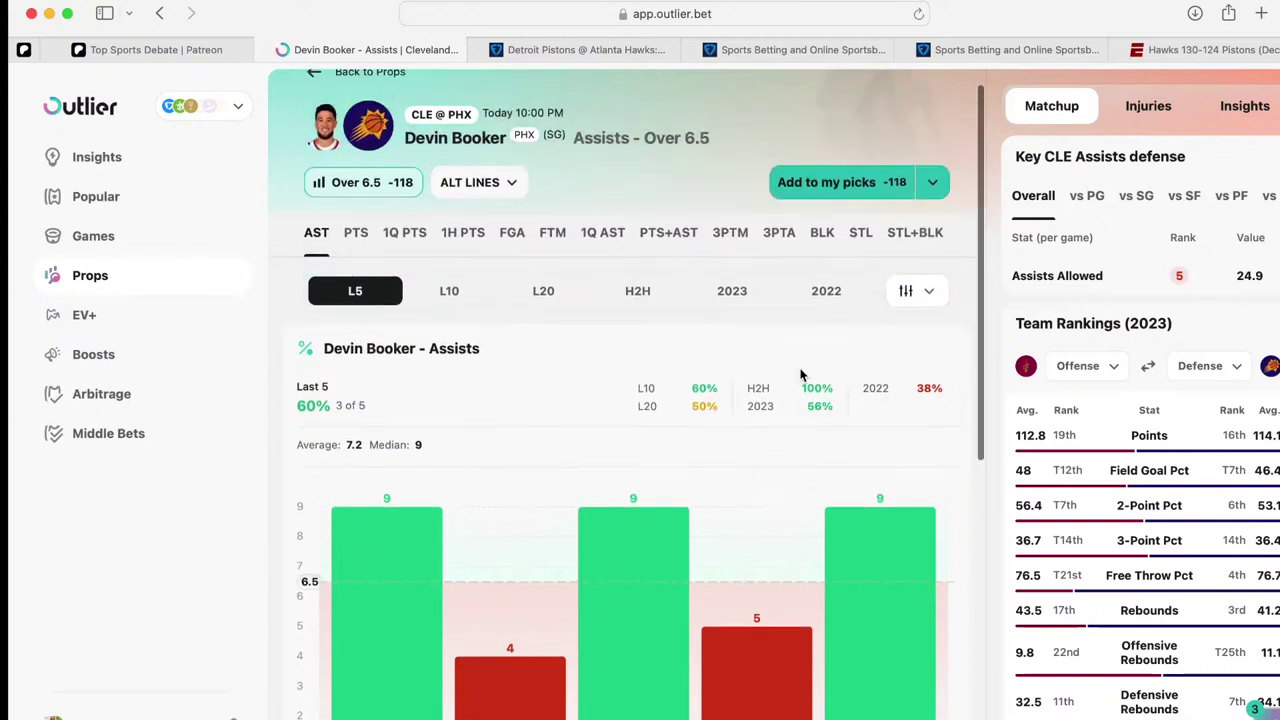
left_click(507, 198)
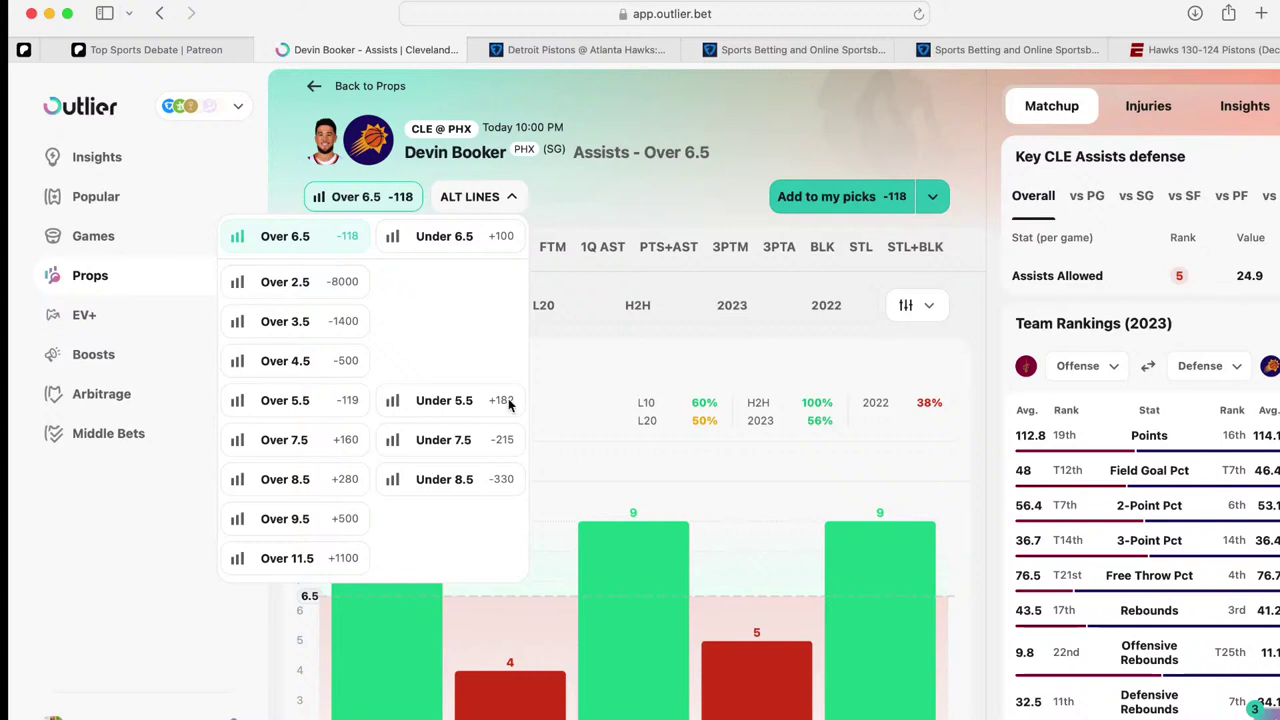
left_click(489, 240)
left_click(886, 198)
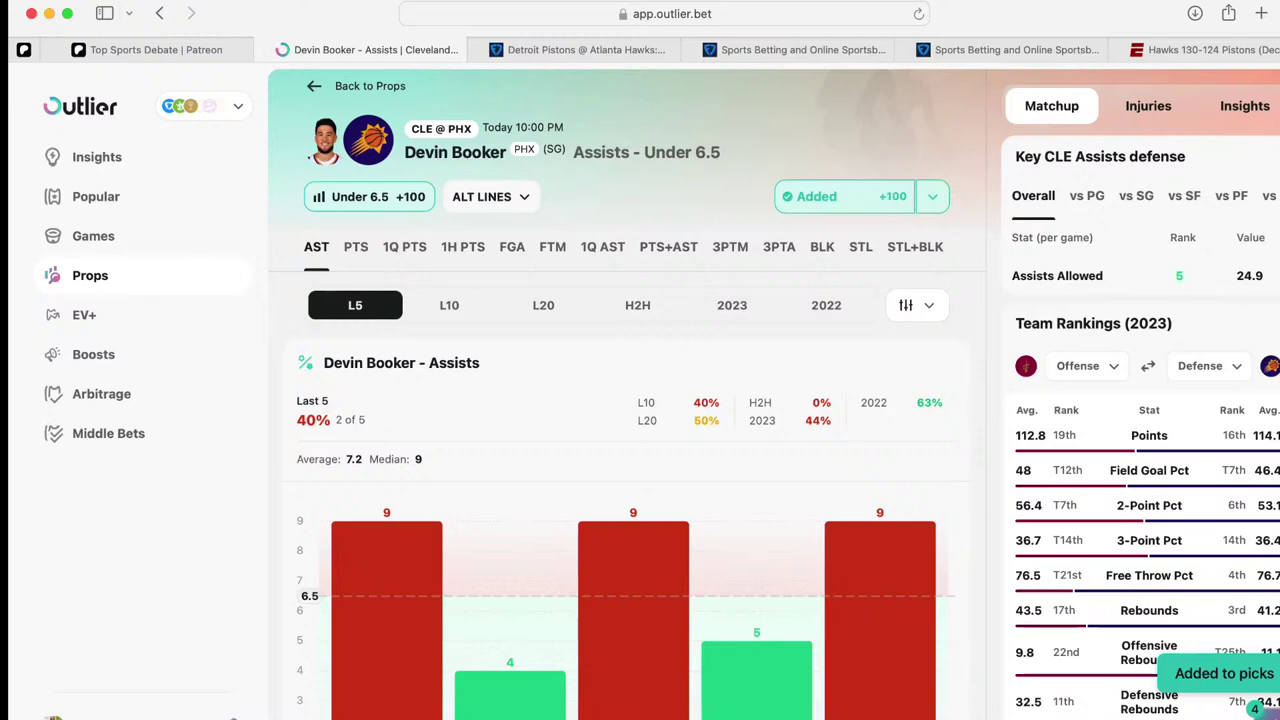
Switch to FanDuel Sportsbook and open the NBA odds page for Cleveland Cavaliers @ Phoenix Suns
left_click(980, 47)
left_click(802, 48)
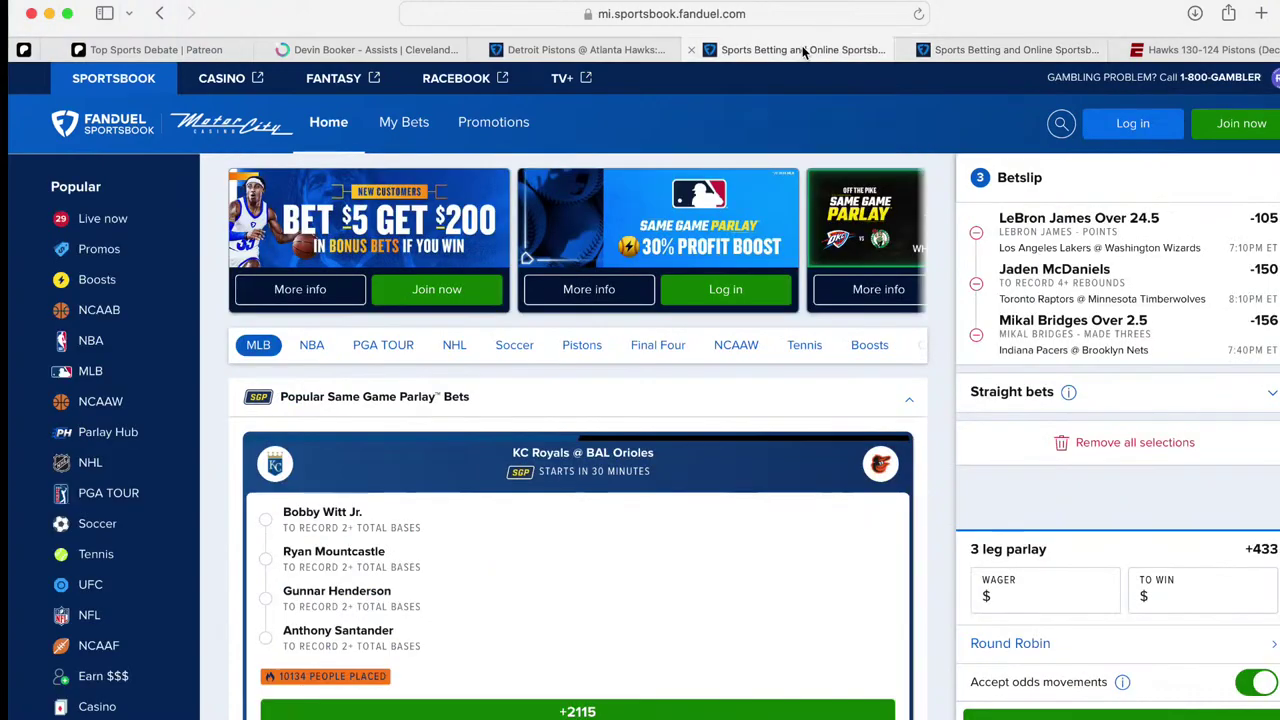
left_click(313, 344)
scroll(363, 474, "down", 10)
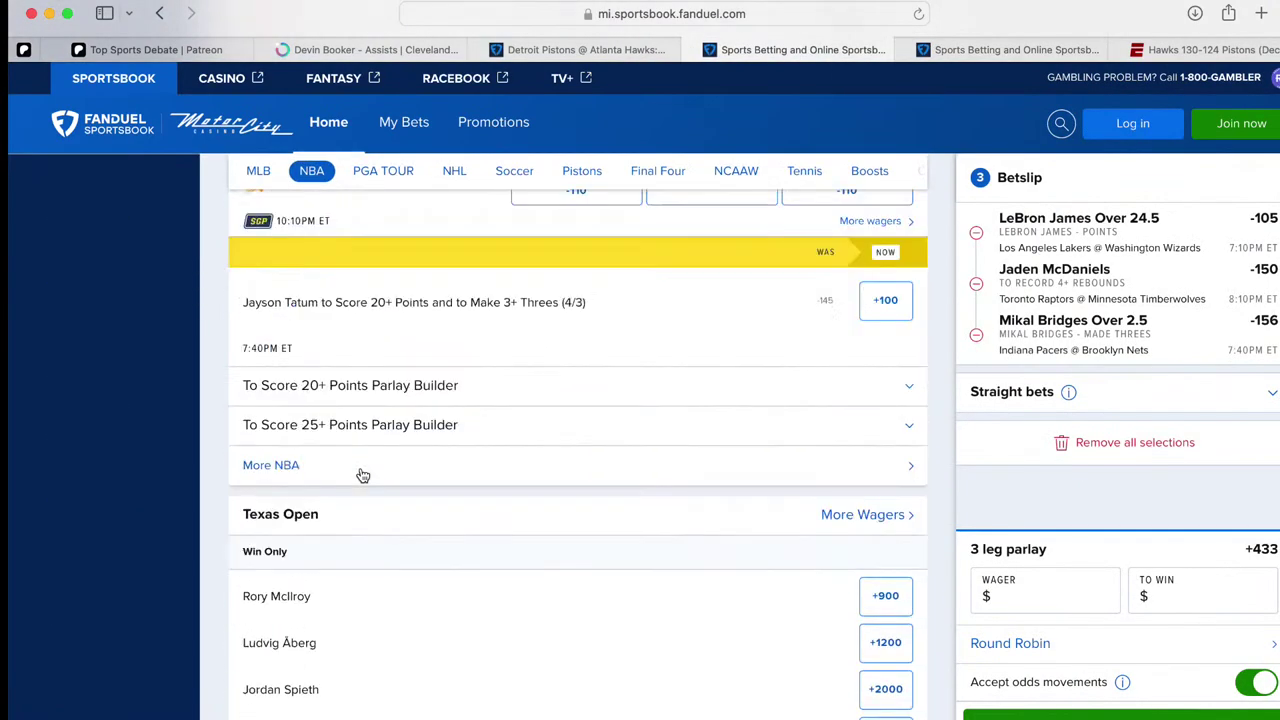
scroll(363, 474, "up", 8)
scroll(366, 486, "down", 4)
left_click(372, 556)
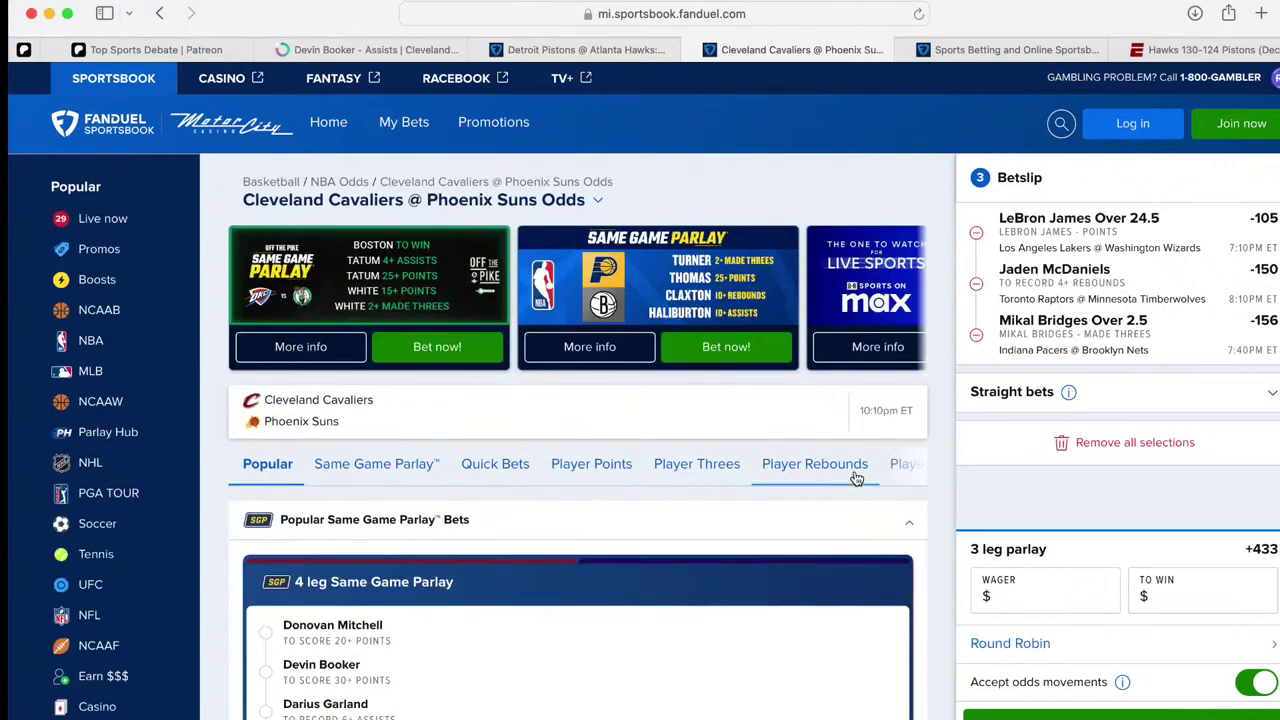
Show the game's player assists odds and add Devin Booker Under 6.5 assists to the betslip
scroll(840, 463, "right", 3)
left_click(840, 463)
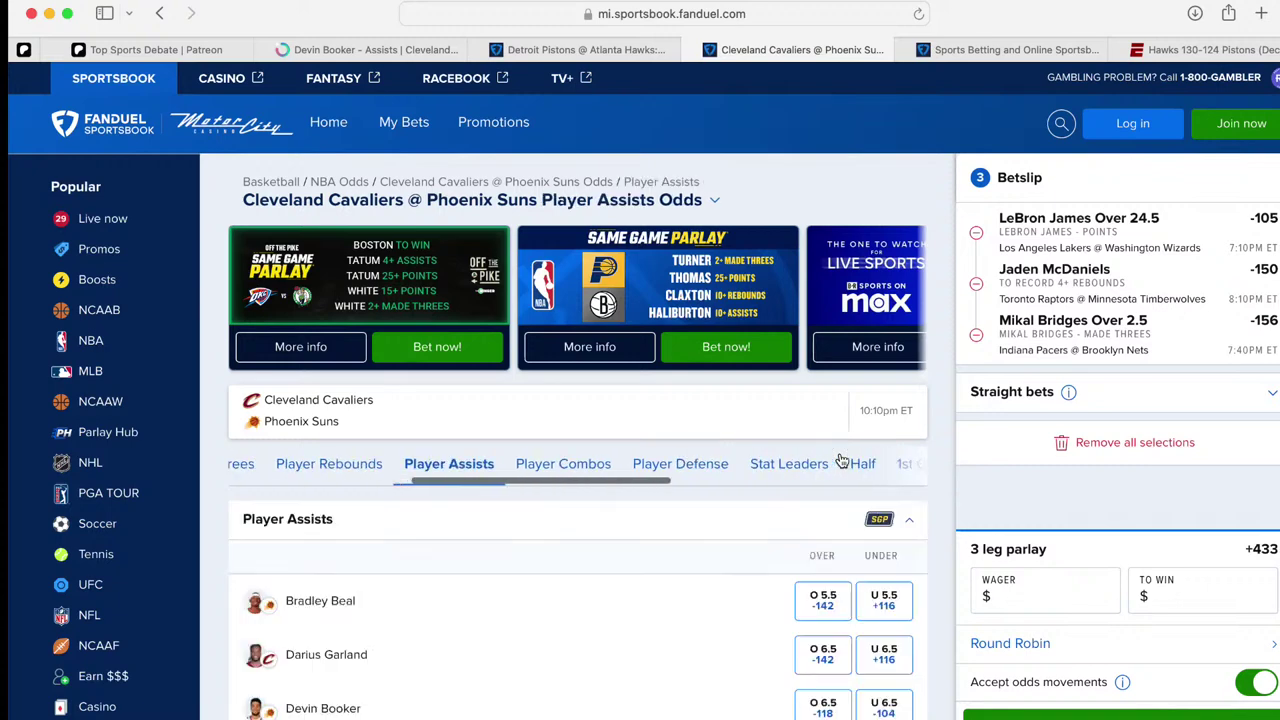
scroll(840, 460, "down", 5)
scroll(658, 458, "down", 2)
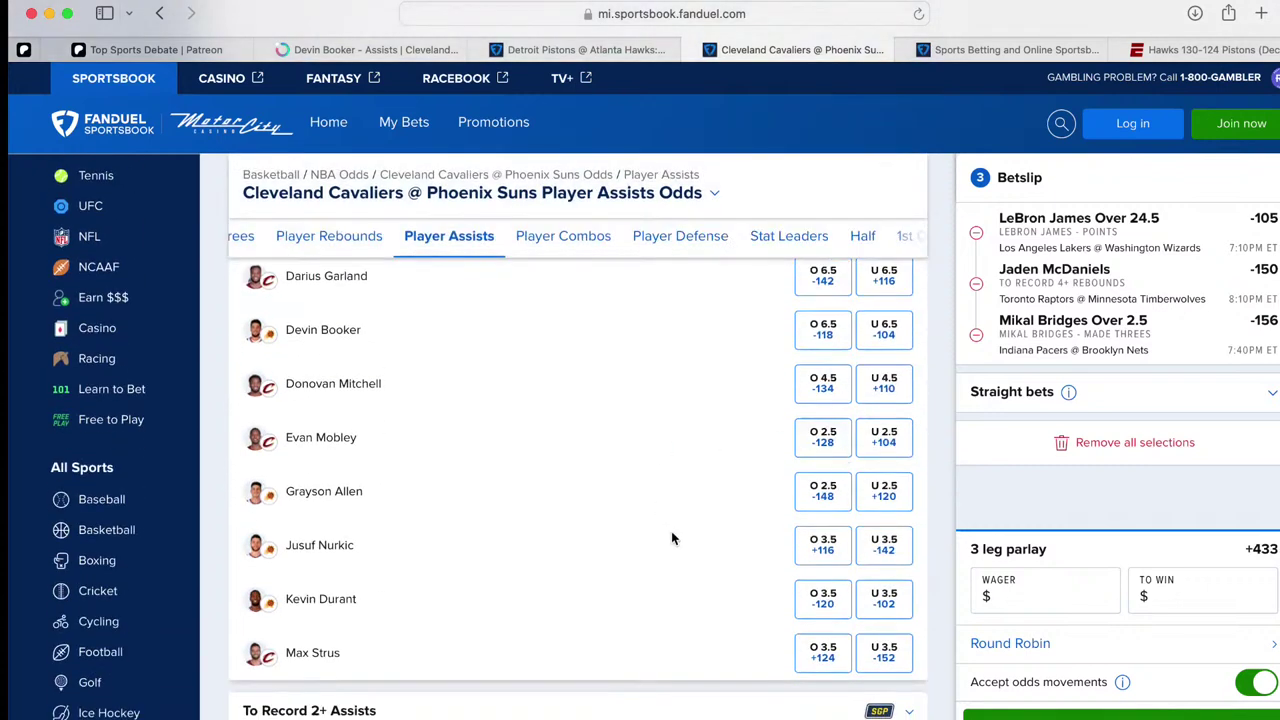
left_click(884, 330)
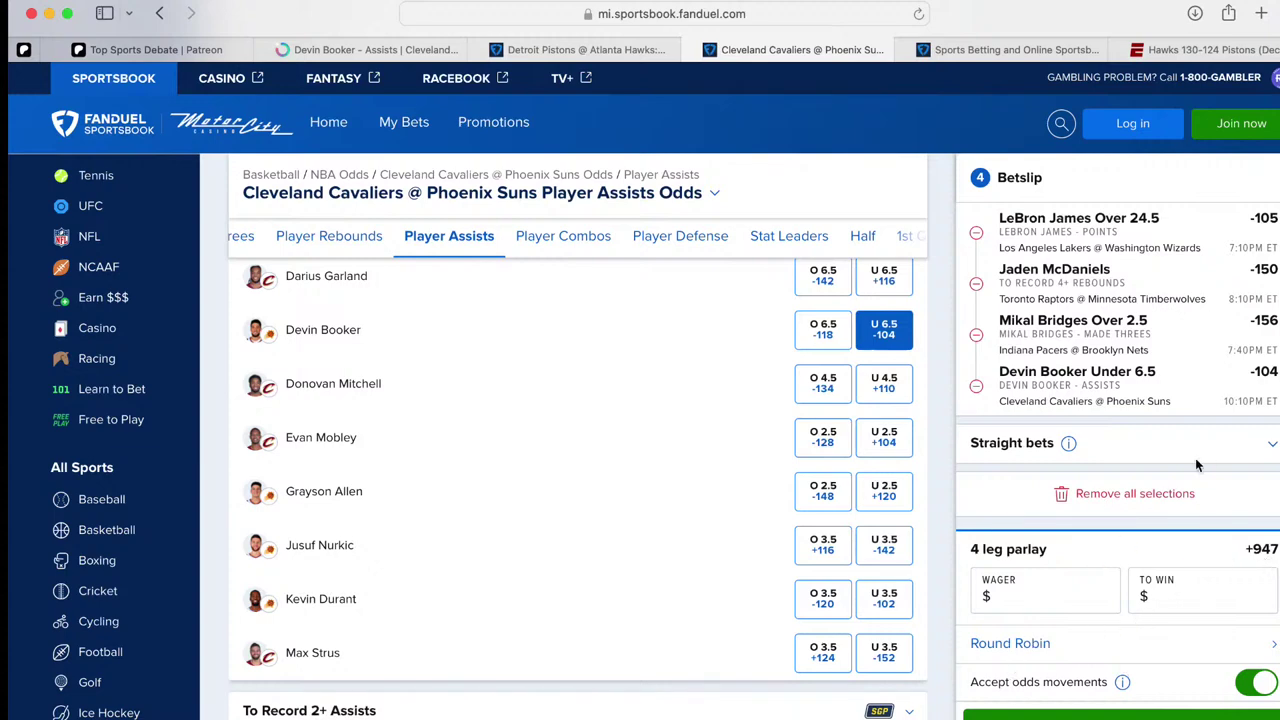
scroll(1197, 464, "up", 5)
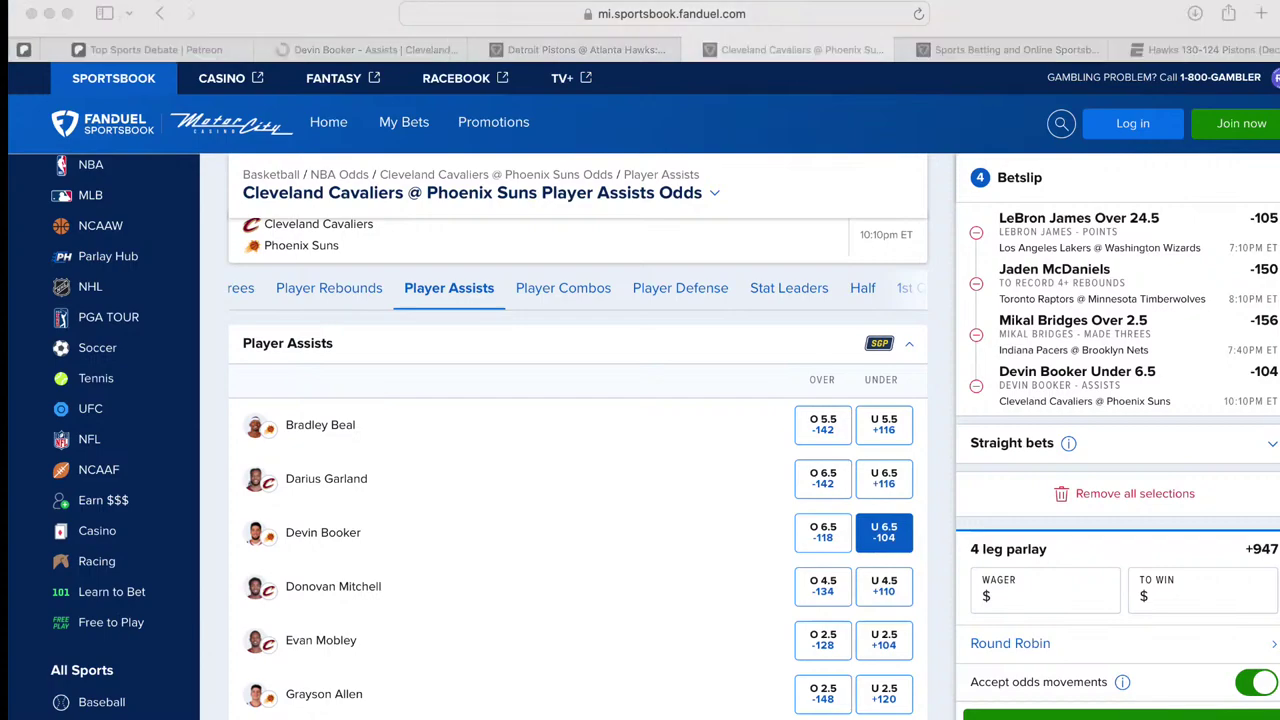